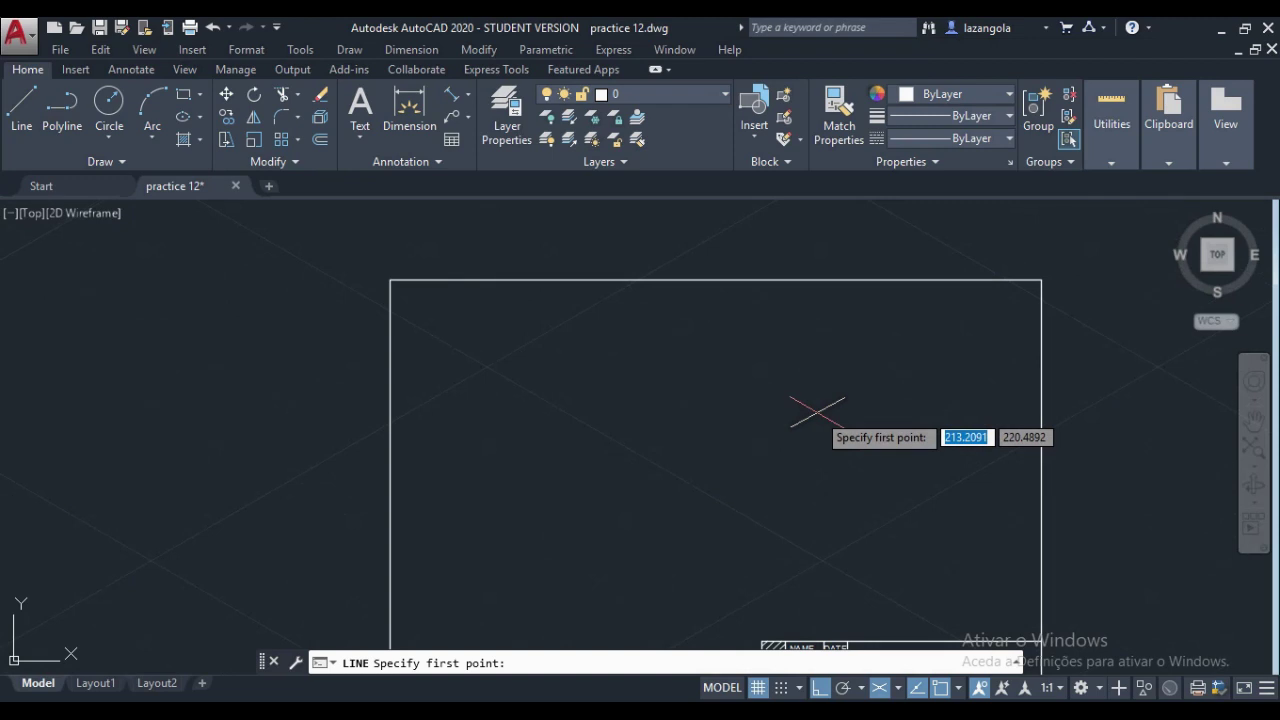
# Step: Draw isometric lines from mid-sheet: a 25 mm edge towards the upper left, followed by a notch with three 20 mm sides
pyautogui.scroll(2, 816, 411)
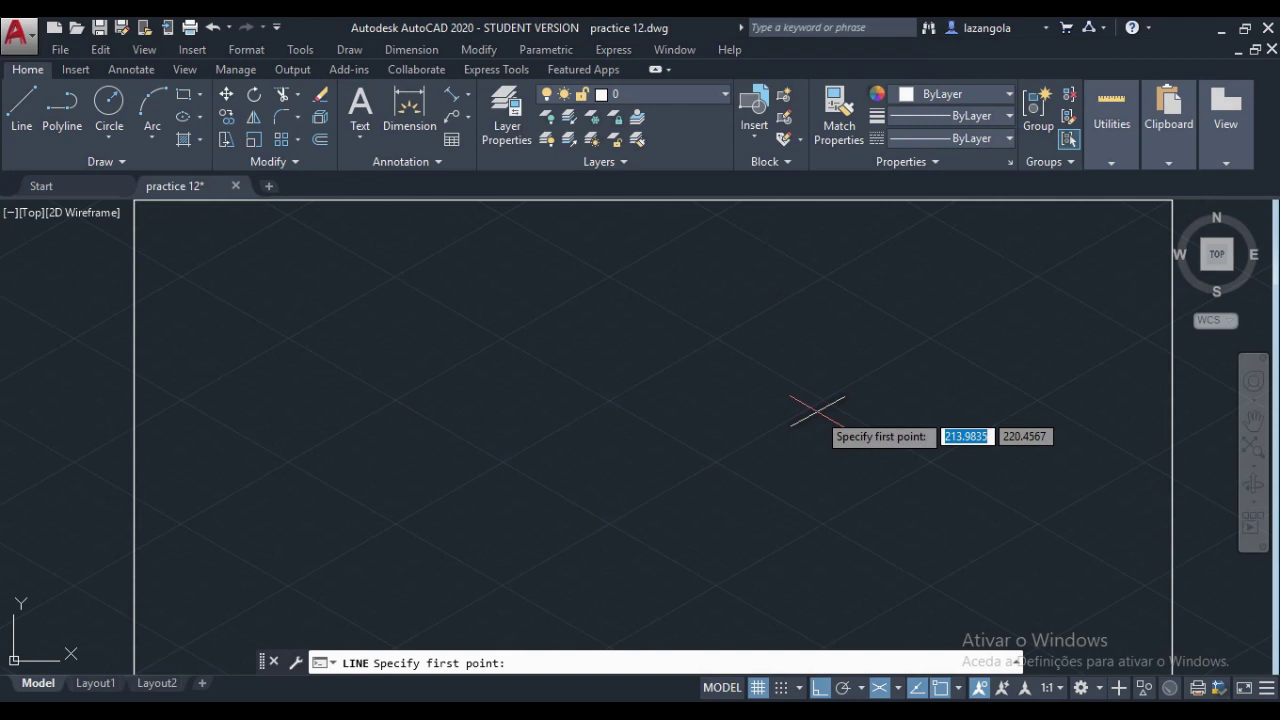
pyautogui.scroll(-2, 794, 411)
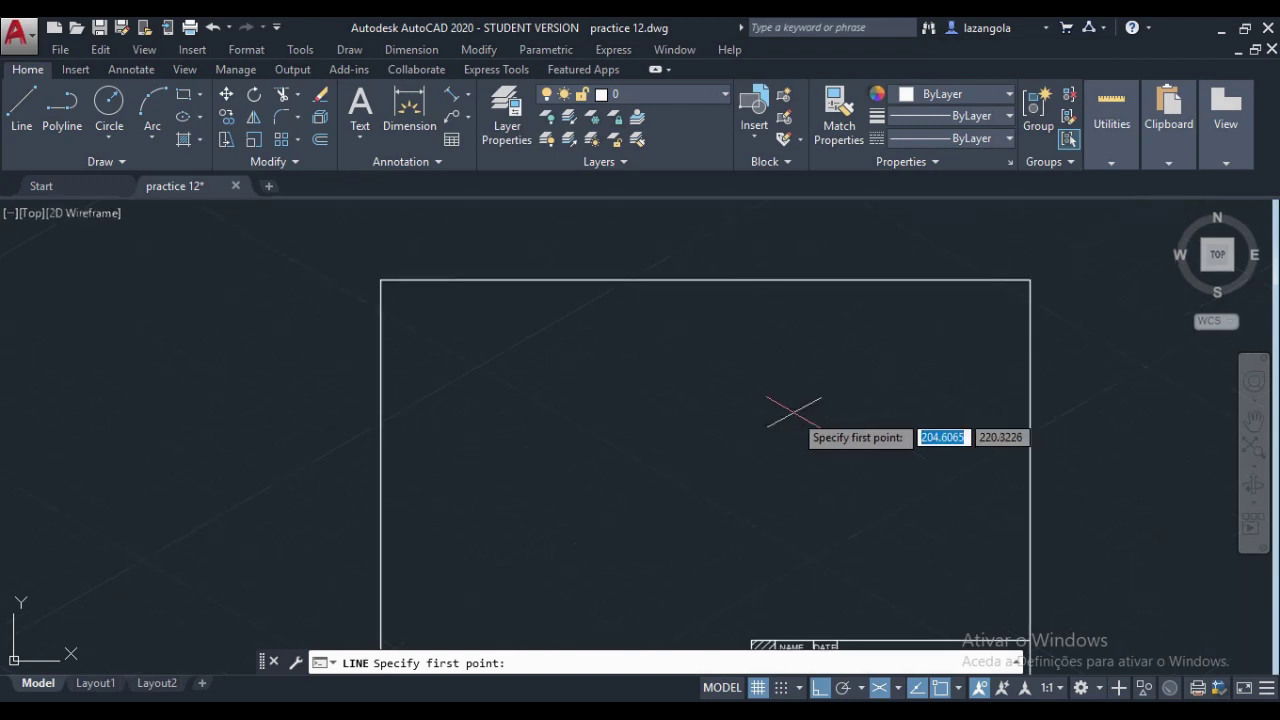
pyautogui.scroll(2, 783, 409)
pyautogui.moveTo(774, 451); pyautogui.dragTo(757, 322, button='middle')
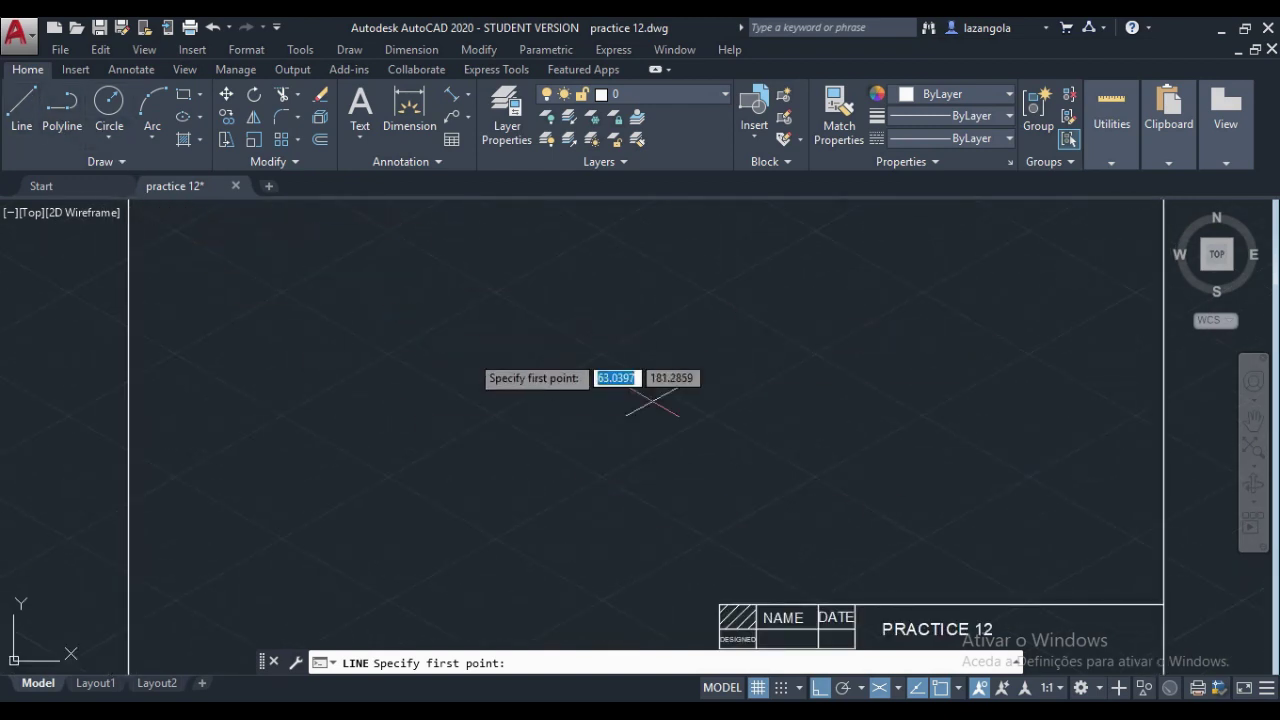
pyautogui.click(620, 440)
pyautogui.write('2c')
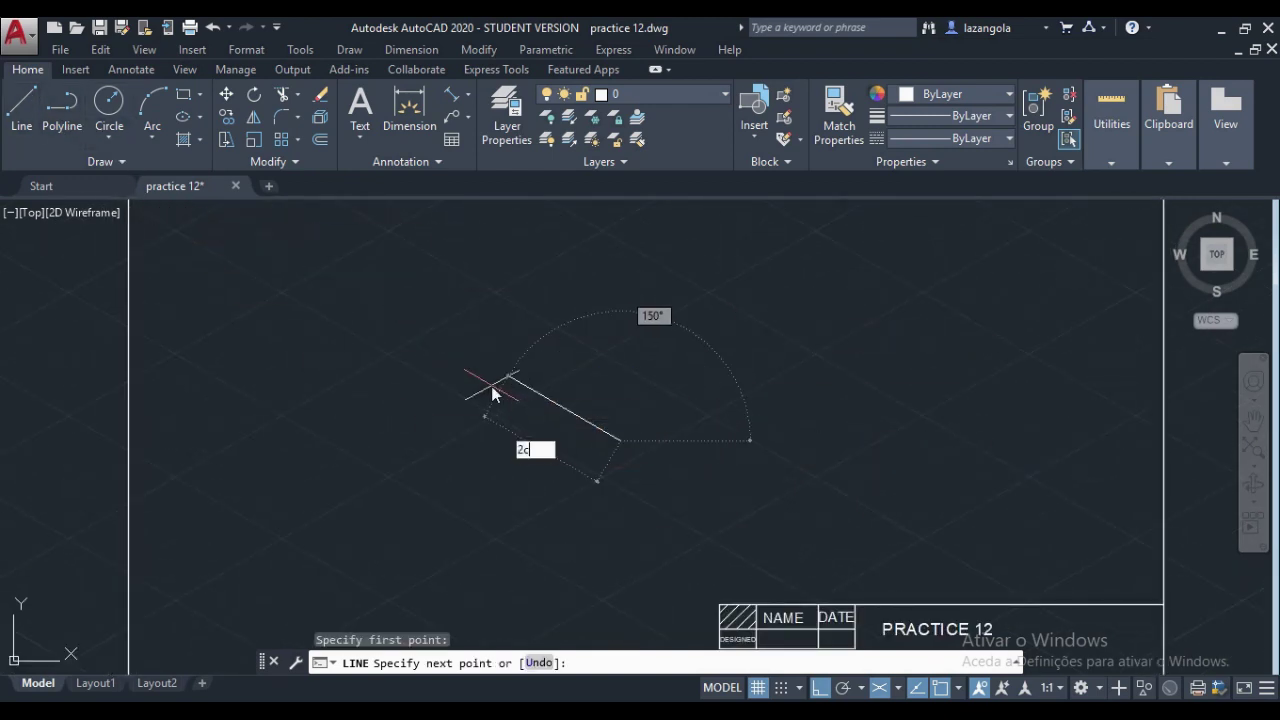
pyautogui.press('Return')
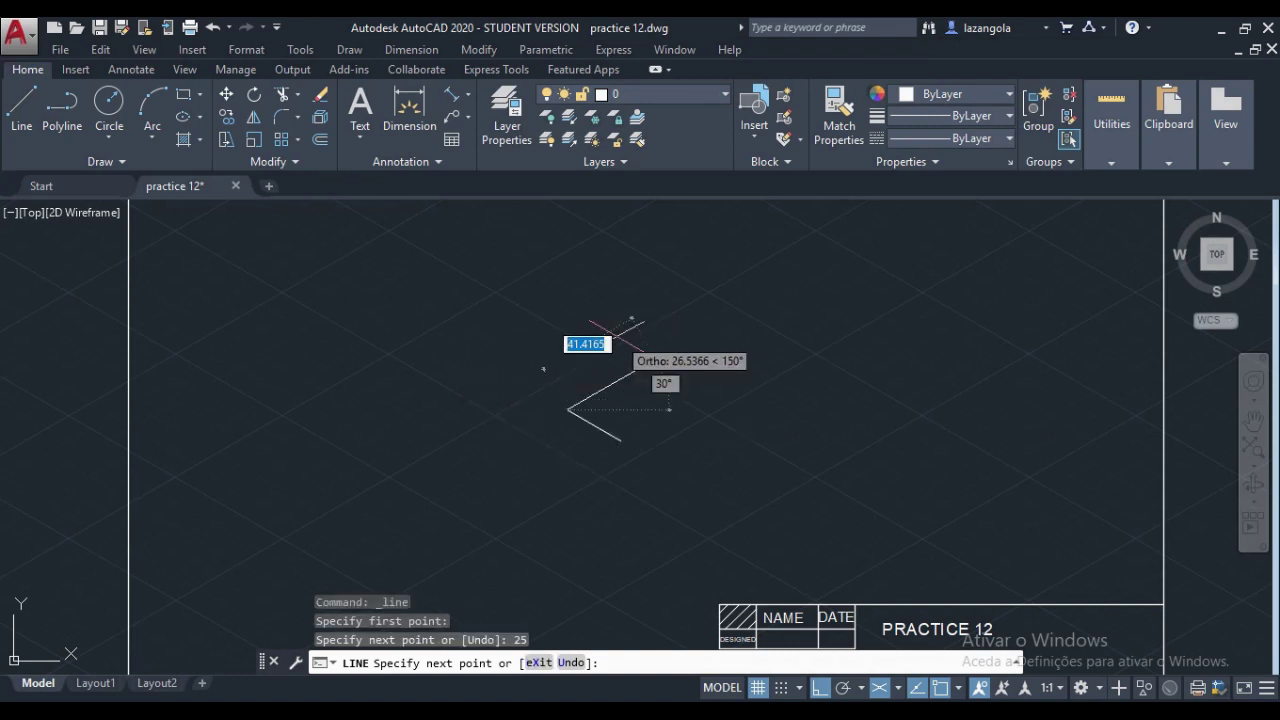
pyautogui.write('20')
pyautogui.press('Return')
pyautogui.write('20')
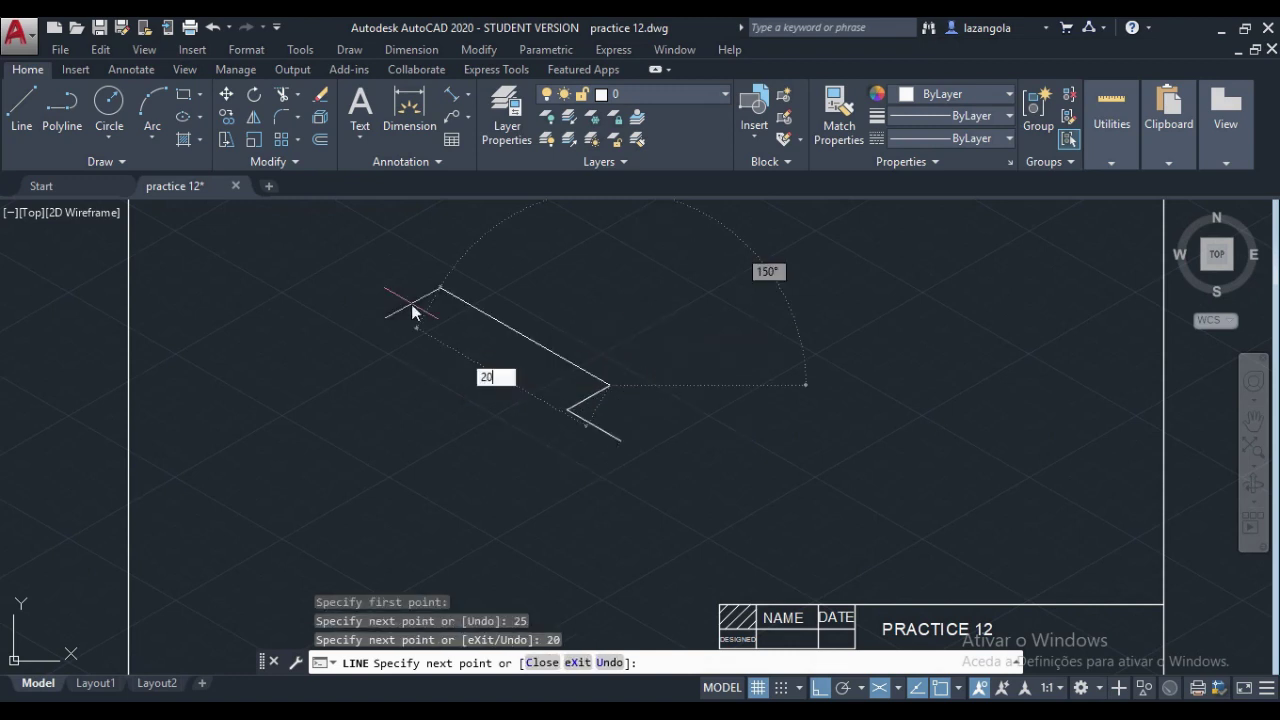
pyautogui.press('Return')
# Step: Continue the isometric outline with two 50 mm edges and a long freehand rear edge running down to the right, and end the line
pyautogui.write('50')
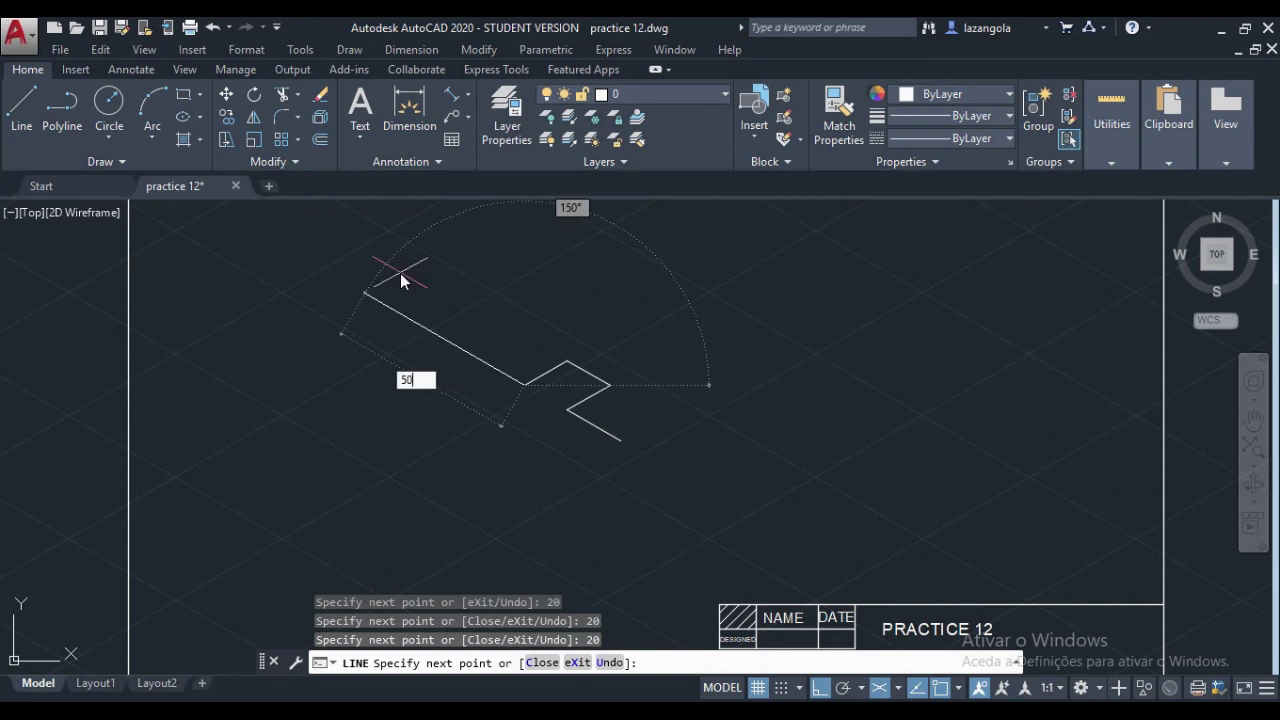
pyautogui.press('Return')
pyautogui.write('50')
pyautogui.press('Return')
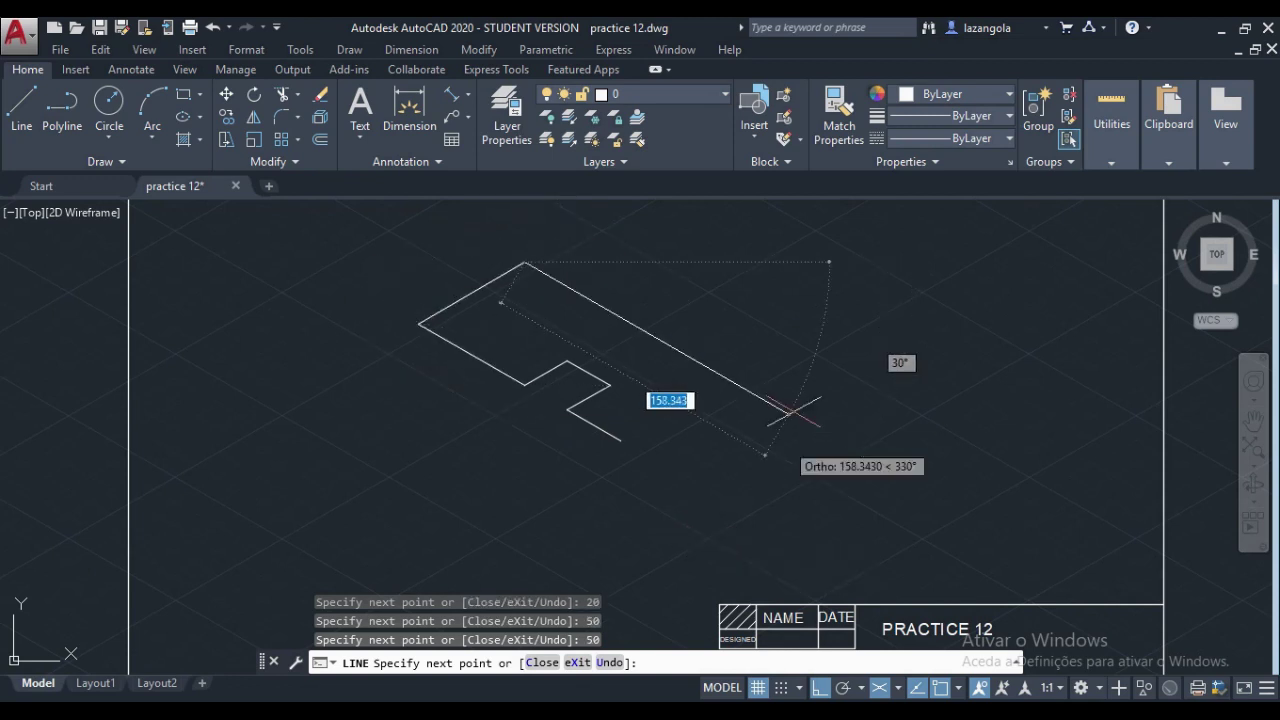
pyautogui.click(866, 402)
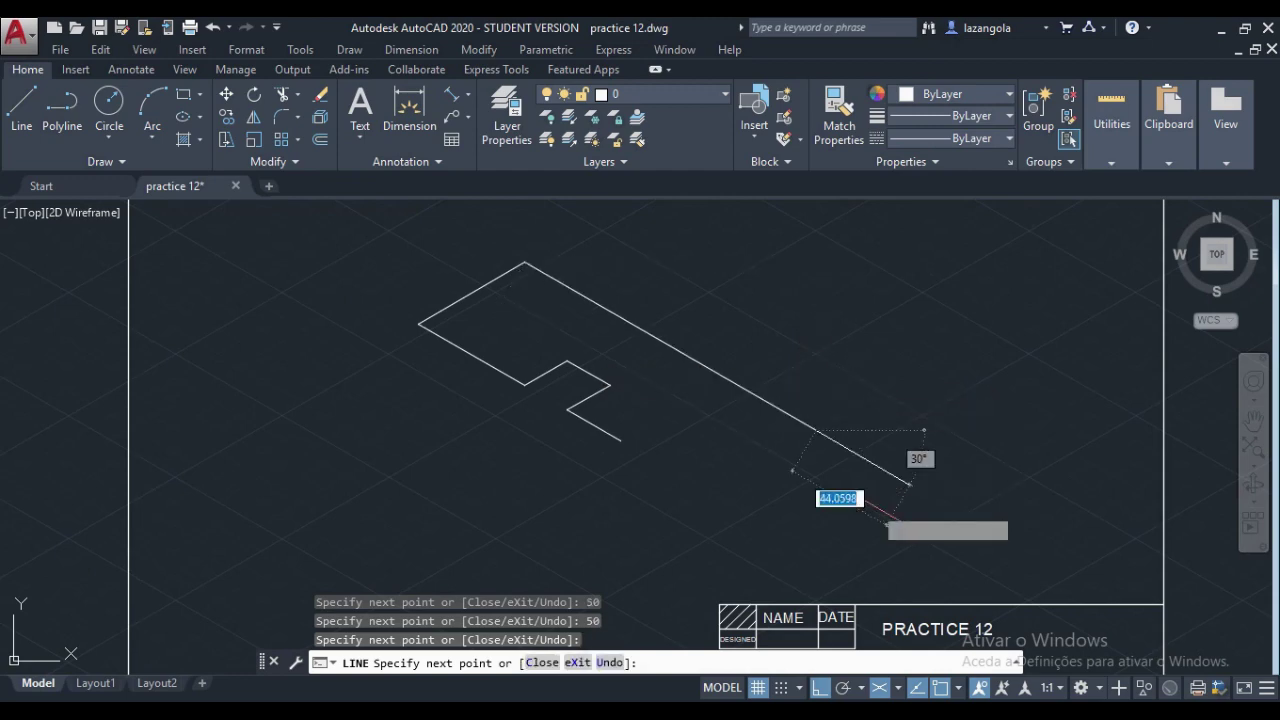
pyautogui.press('Return')
# Step: Consult the reference drawing, turn ortho off and draw an 80 mm line at 0° from the free end of the 25 mm edge
pyautogui.click(280, 670)
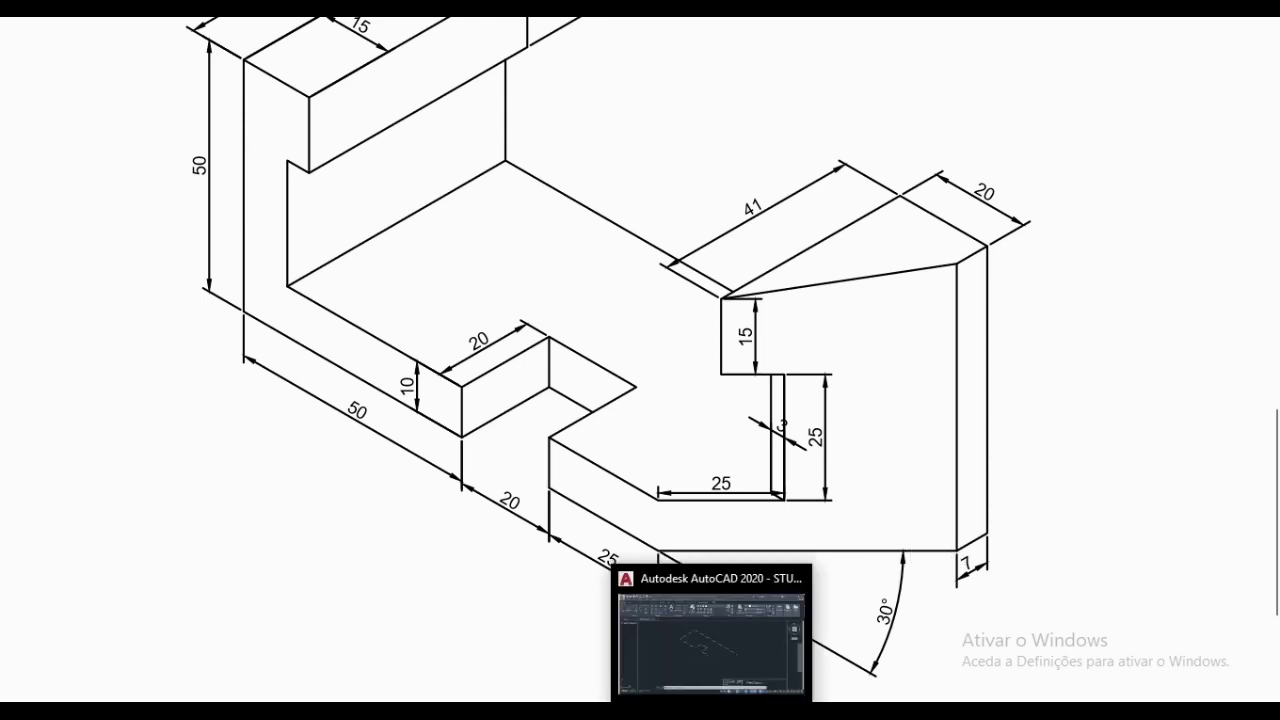
pyautogui.hotkey('alt', 'Tab')
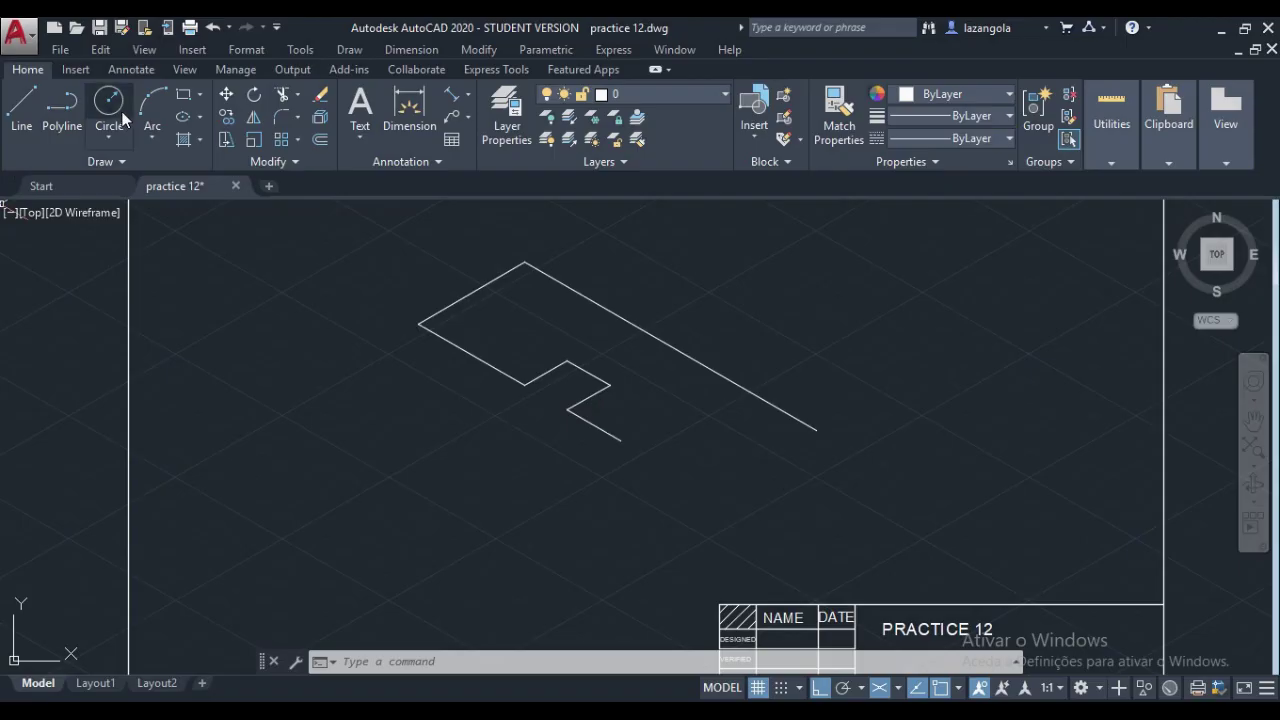
pyautogui.click(21, 110)
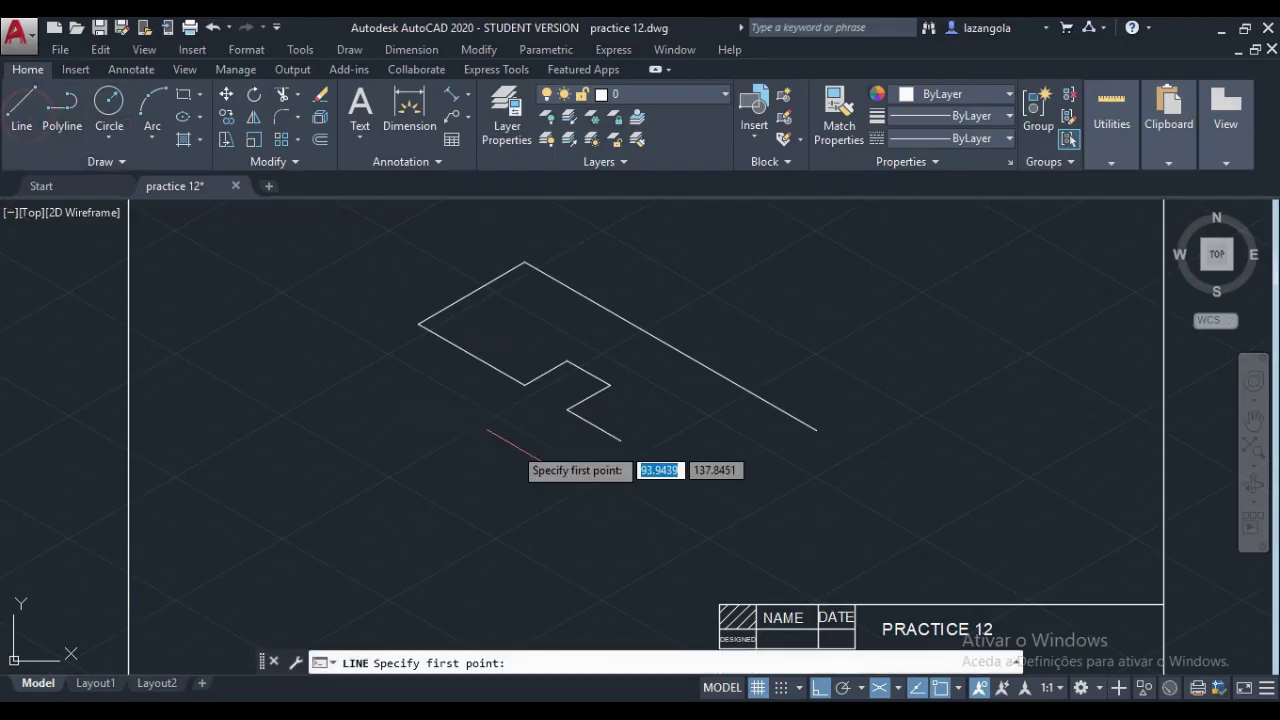
pyautogui.click(619, 439)
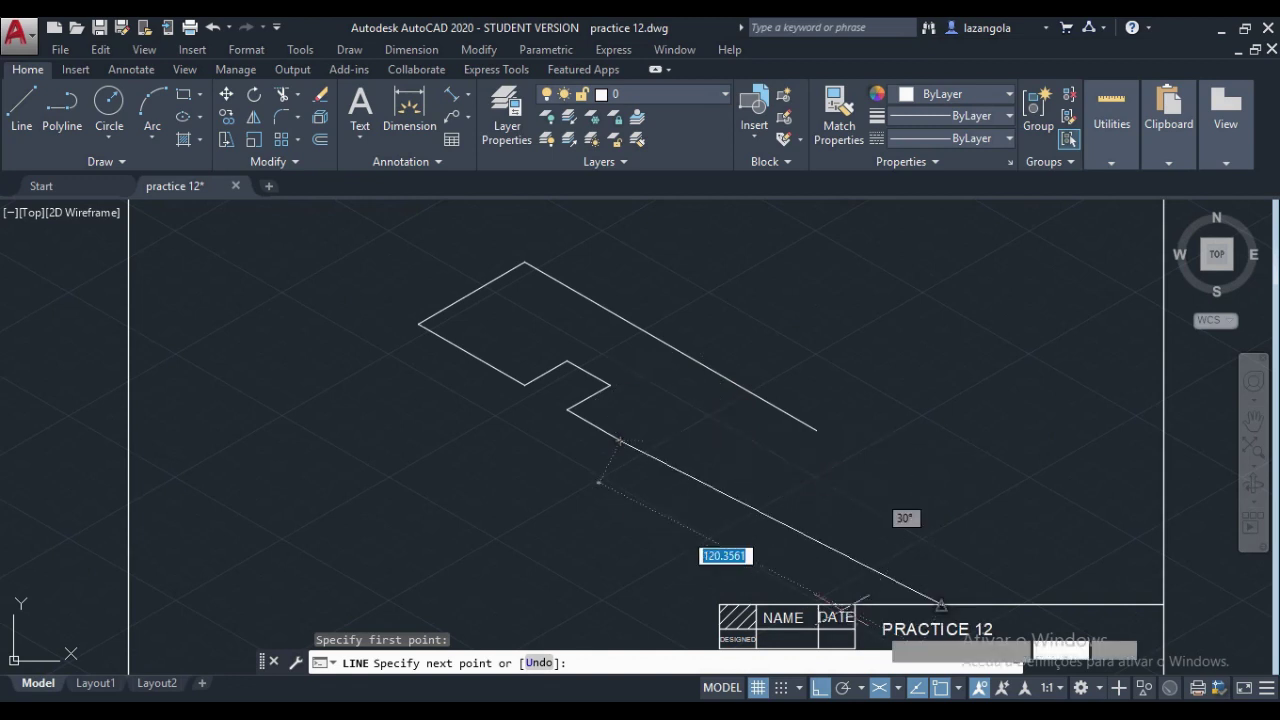
pyautogui.press('F8')
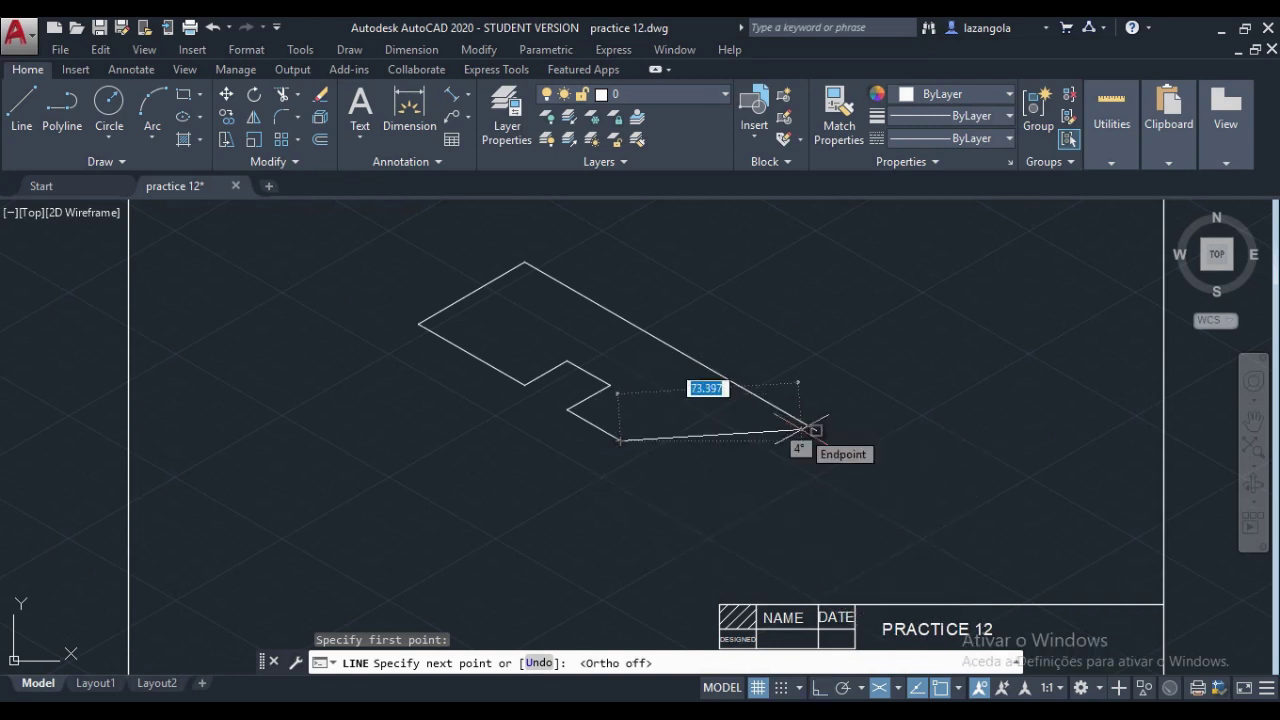
pyautogui.write('80')
pyautogui.press('BackSpace')
pyautogui.press('BackSpace')
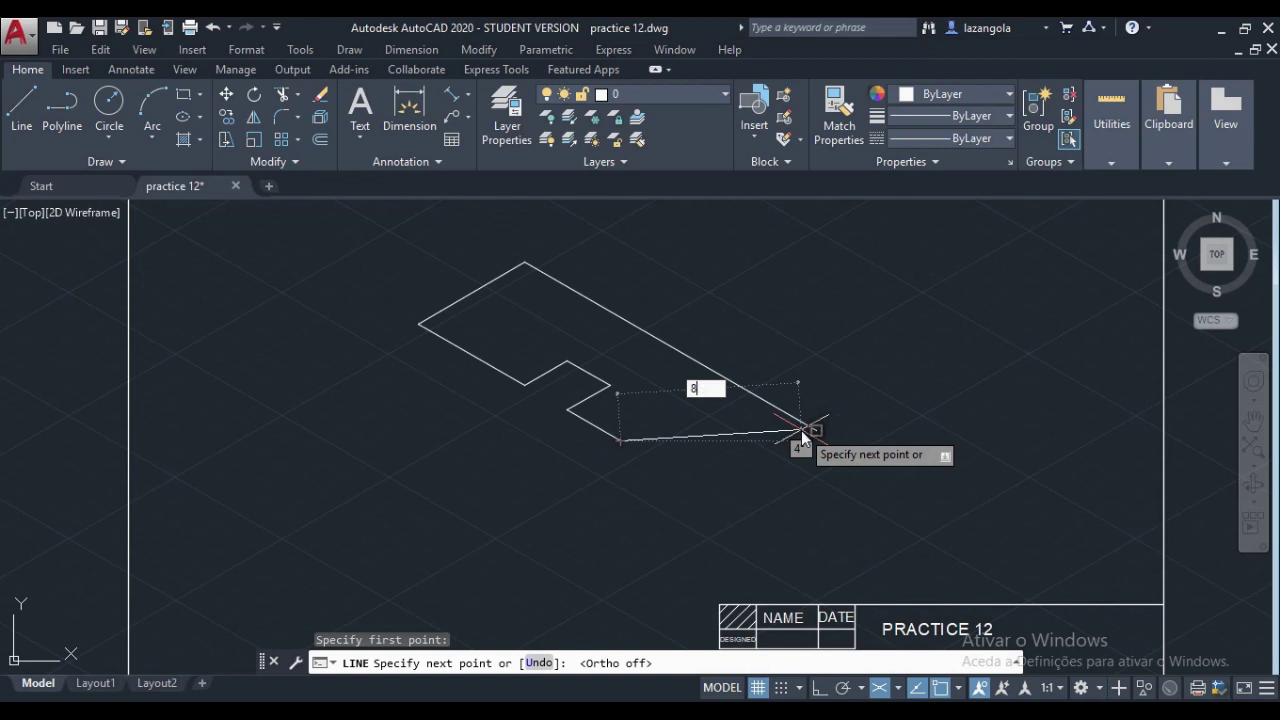
pyautogui.write('70')
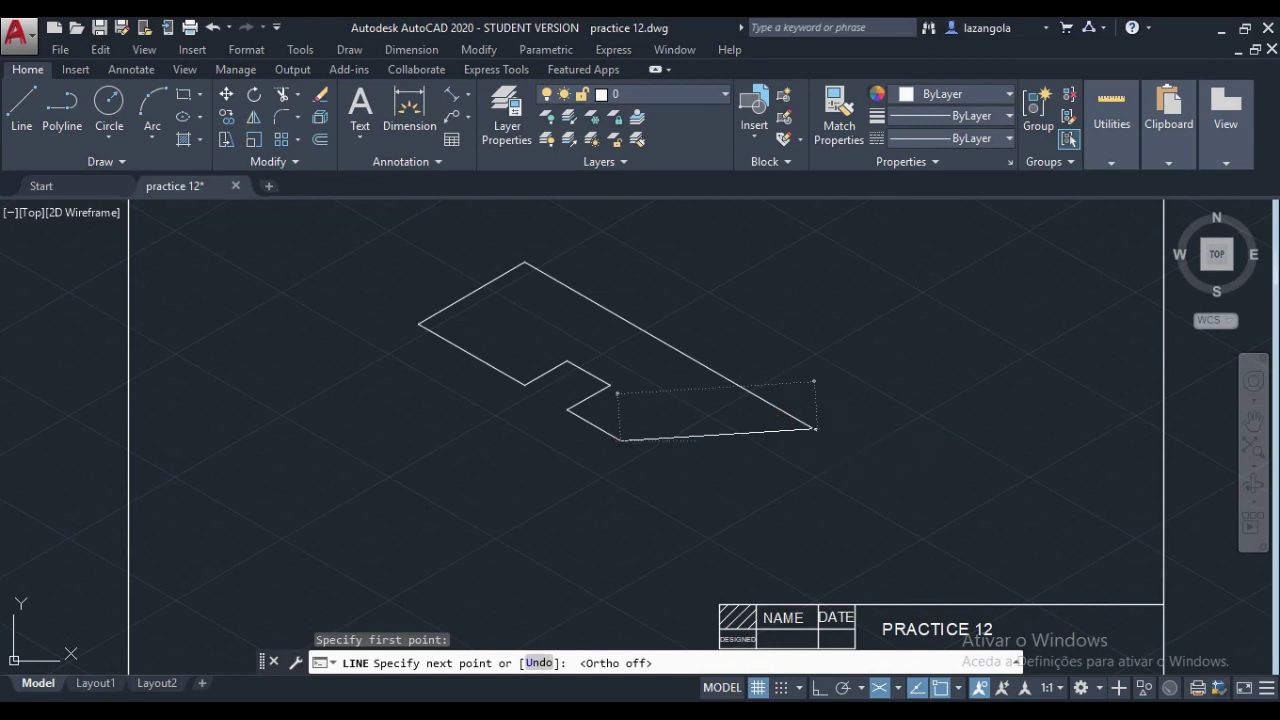
pyautogui.press('Tab')
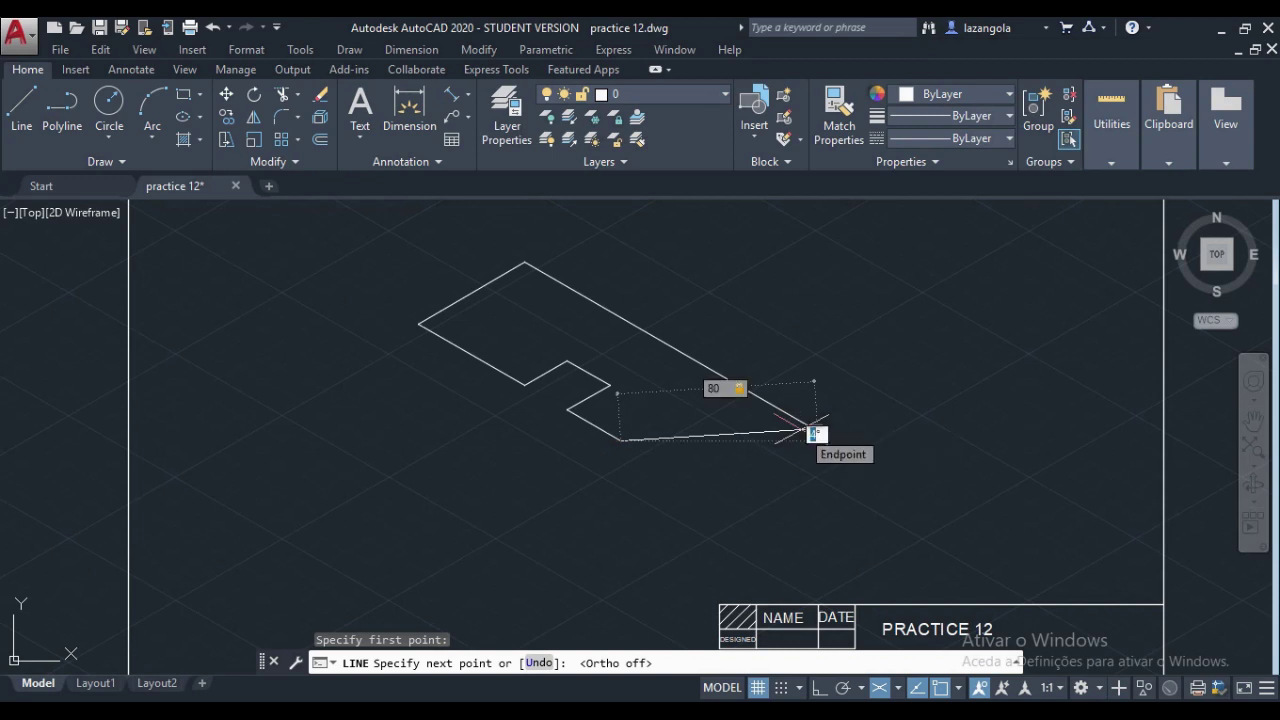
pyautogui.write('0')
pyautogui.press('Return')
pyautogui.press('Return')
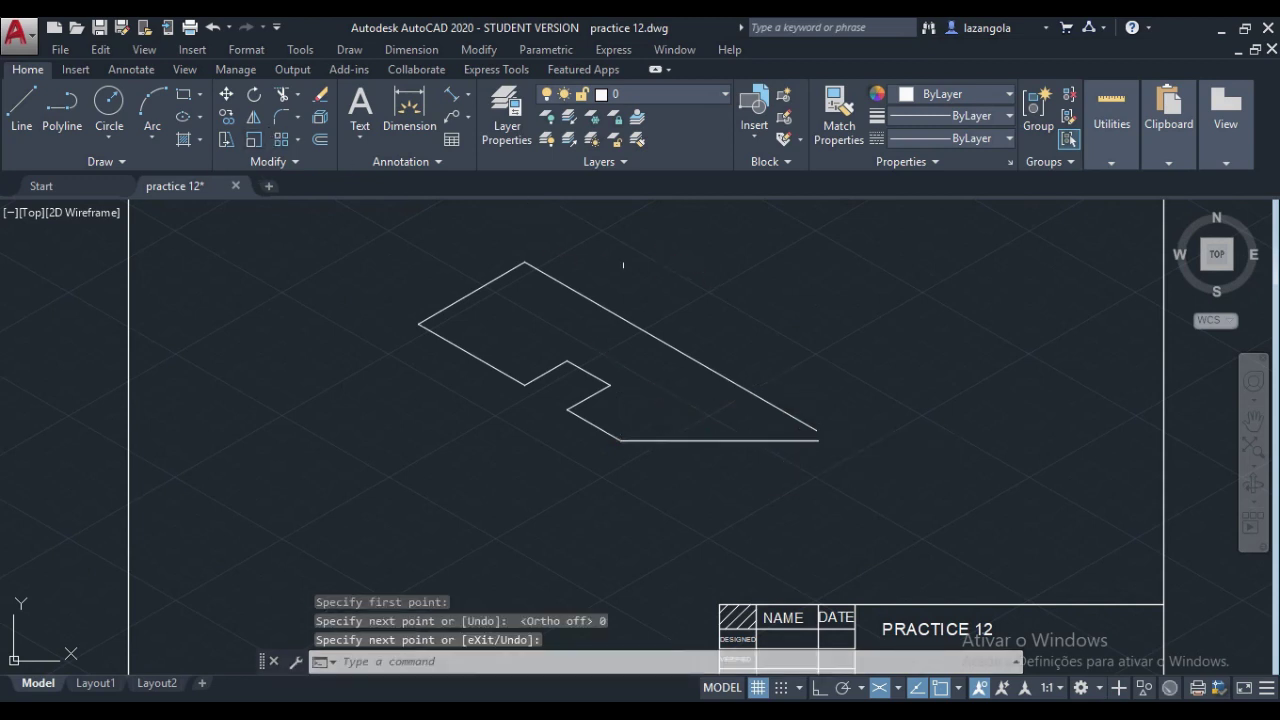
# Step: Copy the whole outline 10 mm vertically upward from its leftmost corner, with ortho on and the right isoplane active
pyautogui.click(775, 275)
pyautogui.click(383, 494)
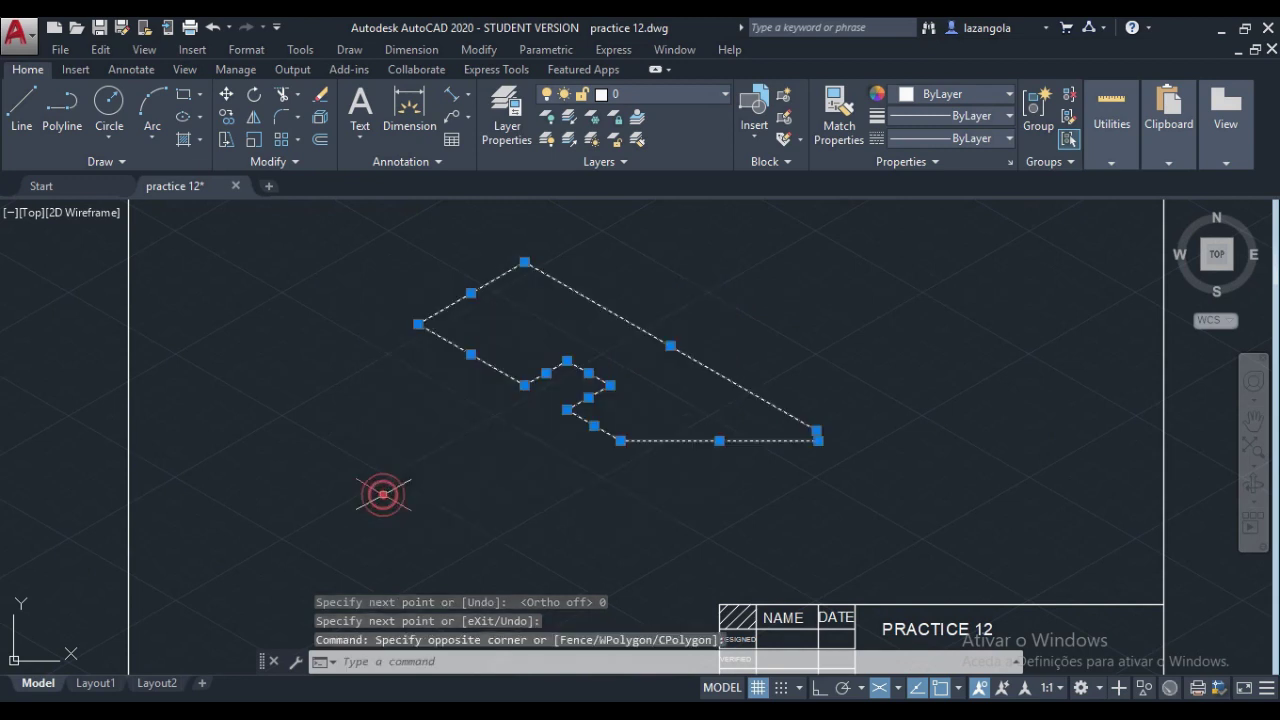
pyautogui.click(226, 116)
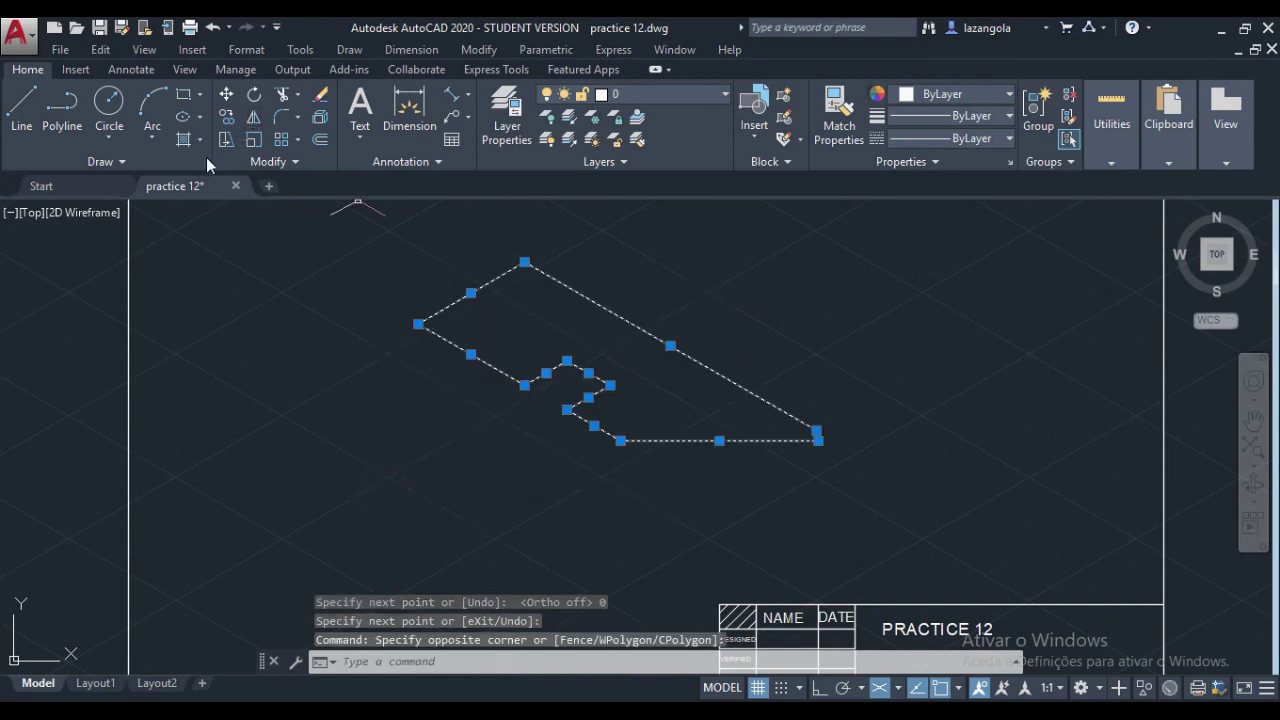
pyautogui.click(829, 689)
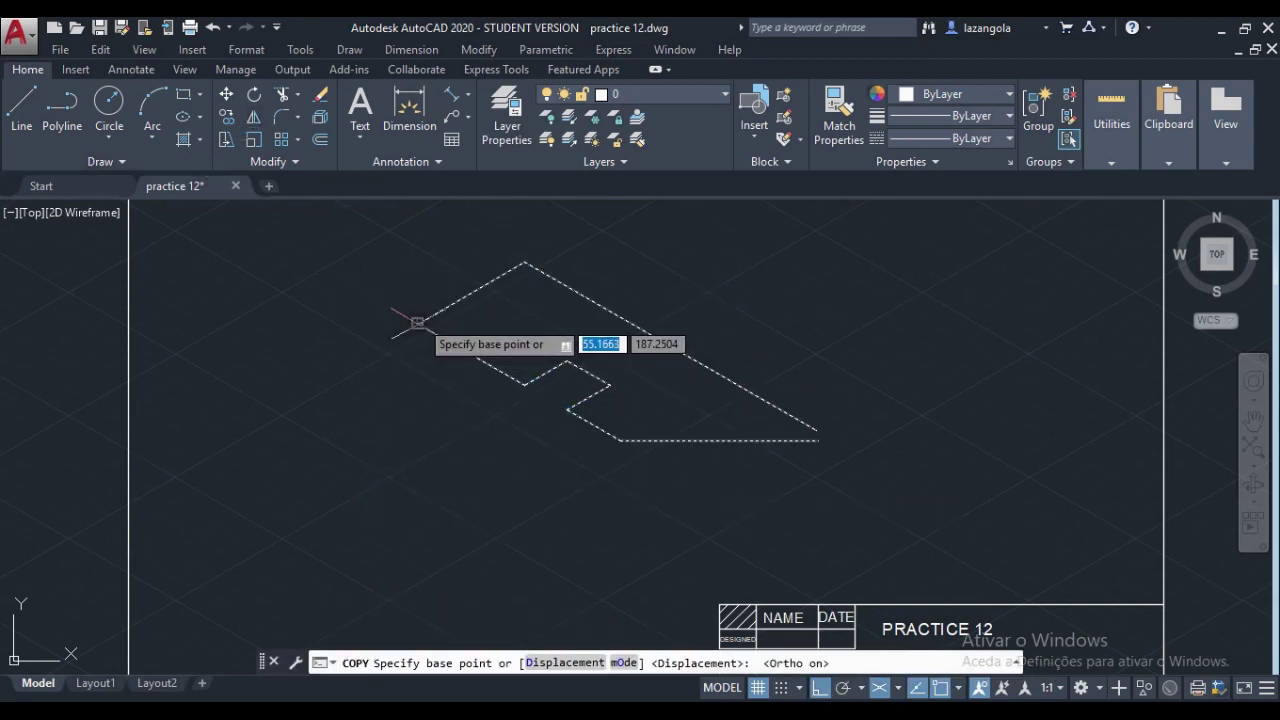
pyautogui.click(417, 322)
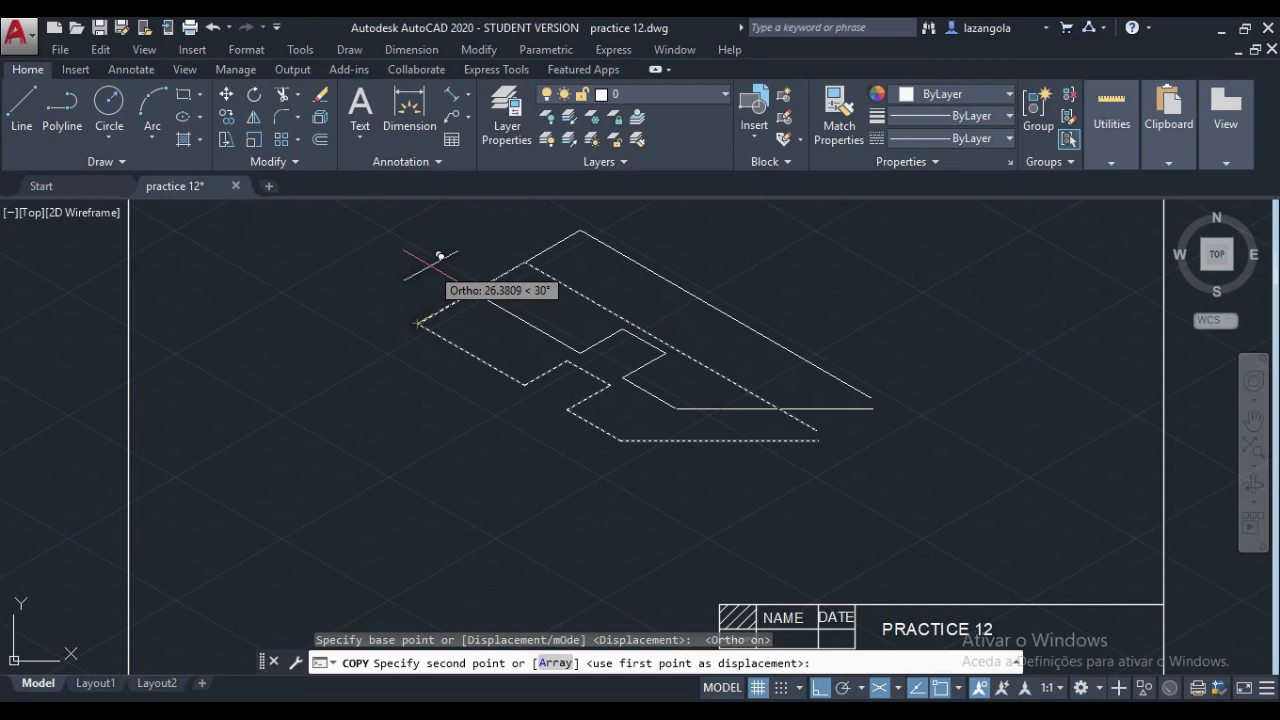
pyautogui.press('F5')
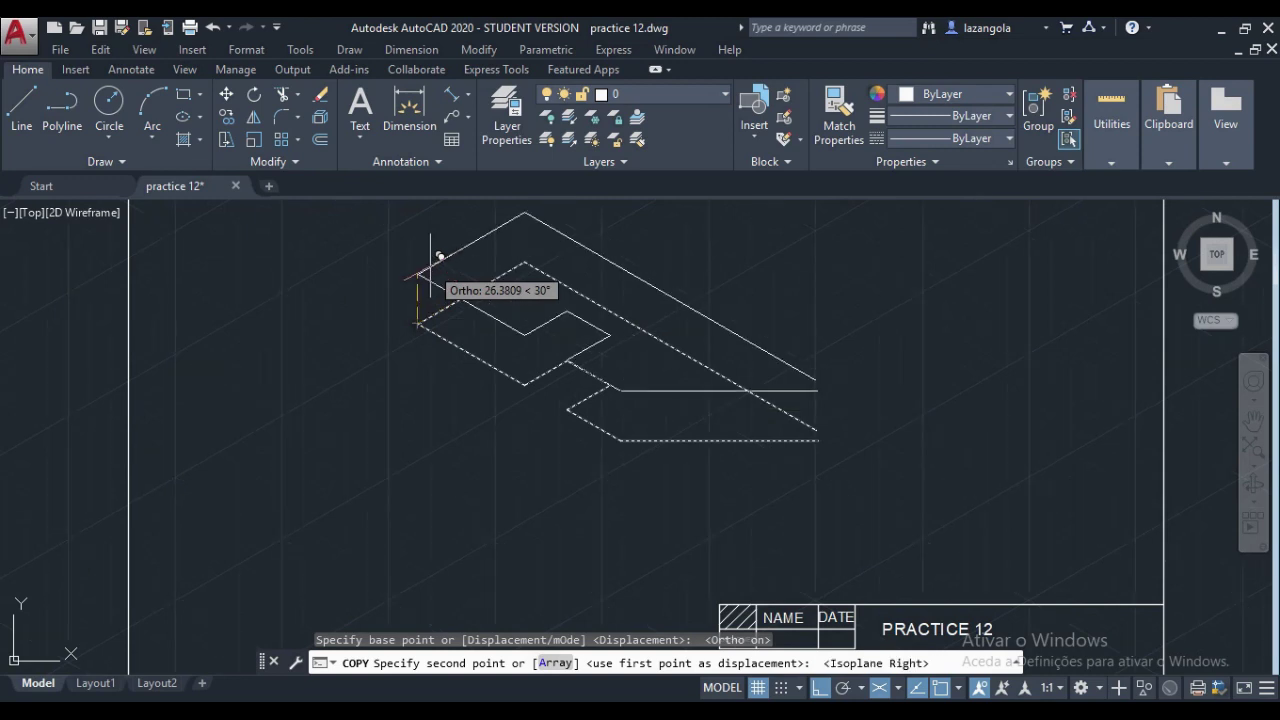
pyautogui.write('10')
pyautogui.press('Return')
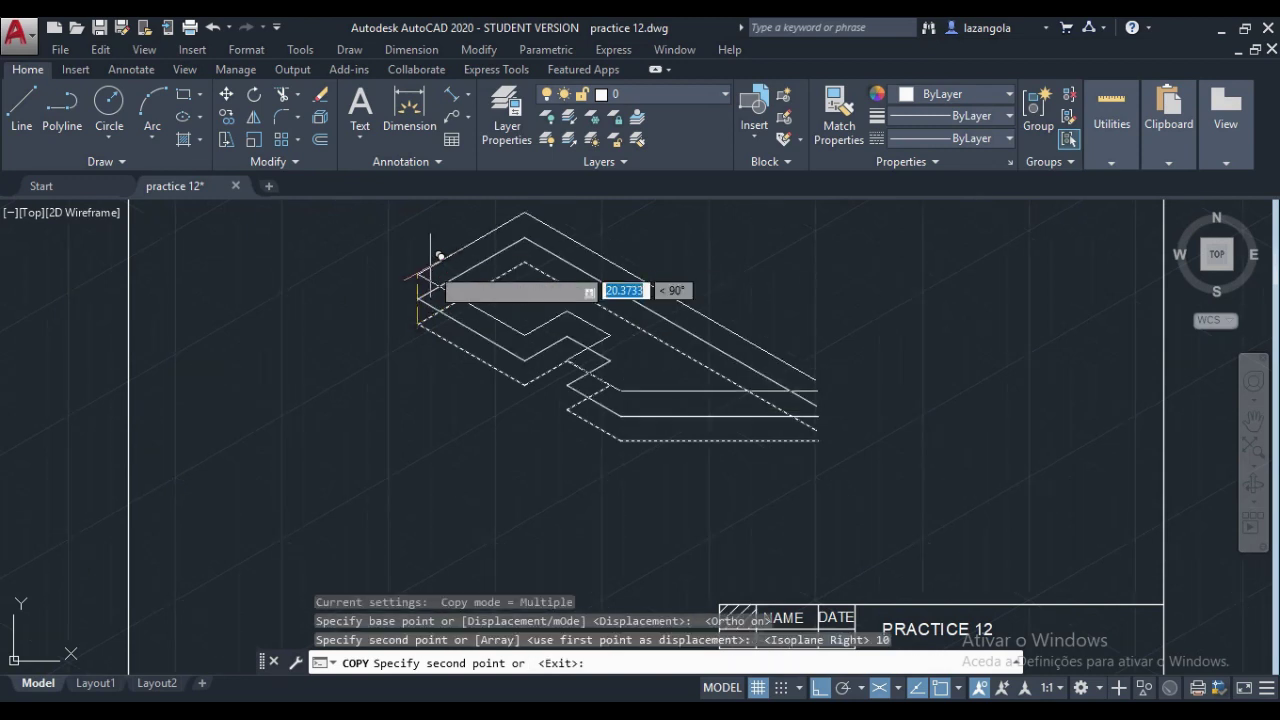
pyautogui.press('Return')
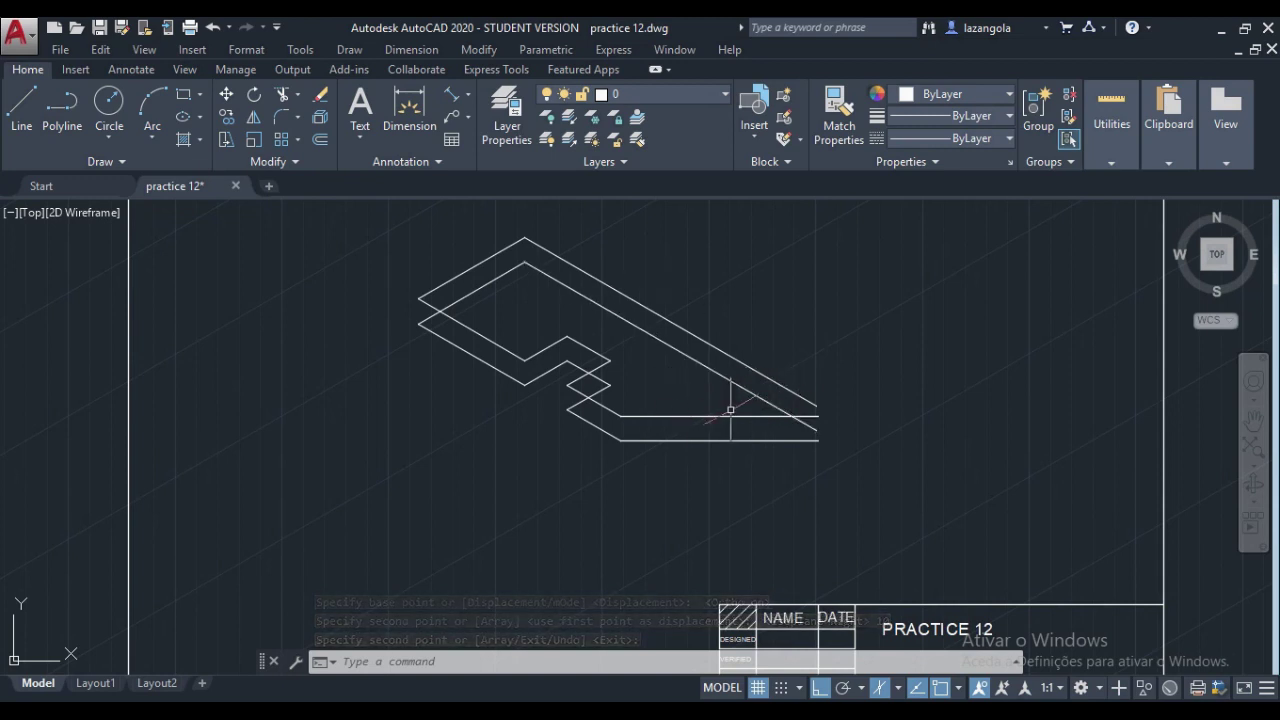
# Step: Select the copied outline's horizontal edge and examine the matching dimensions in the reference drawing
pyautogui.click(694, 416)
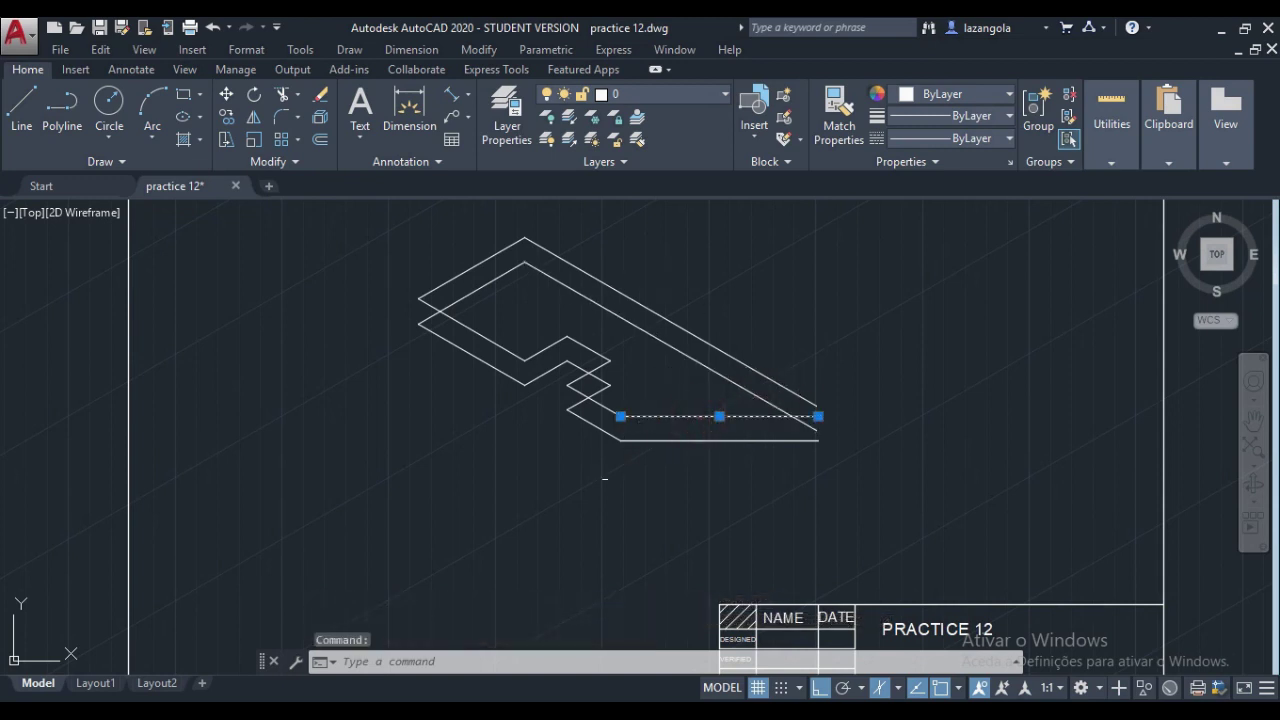
pyautogui.click(196, 660)
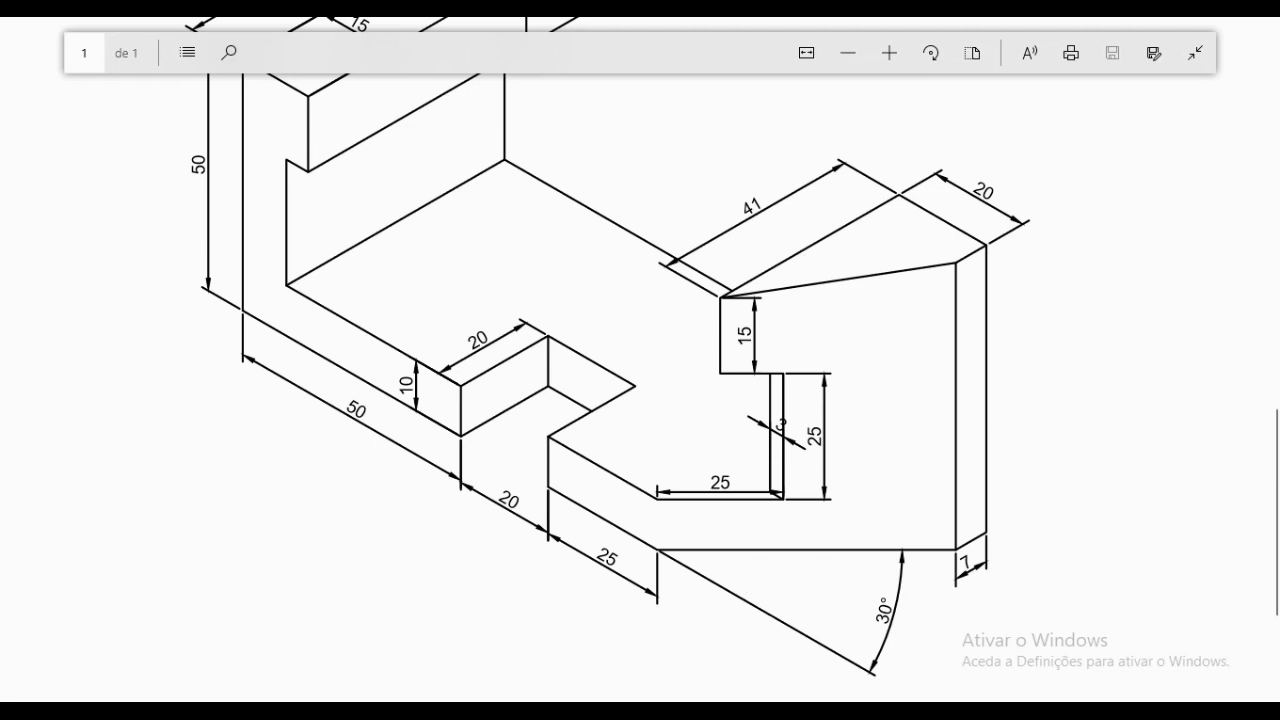
pyautogui.moveTo(708, 698)
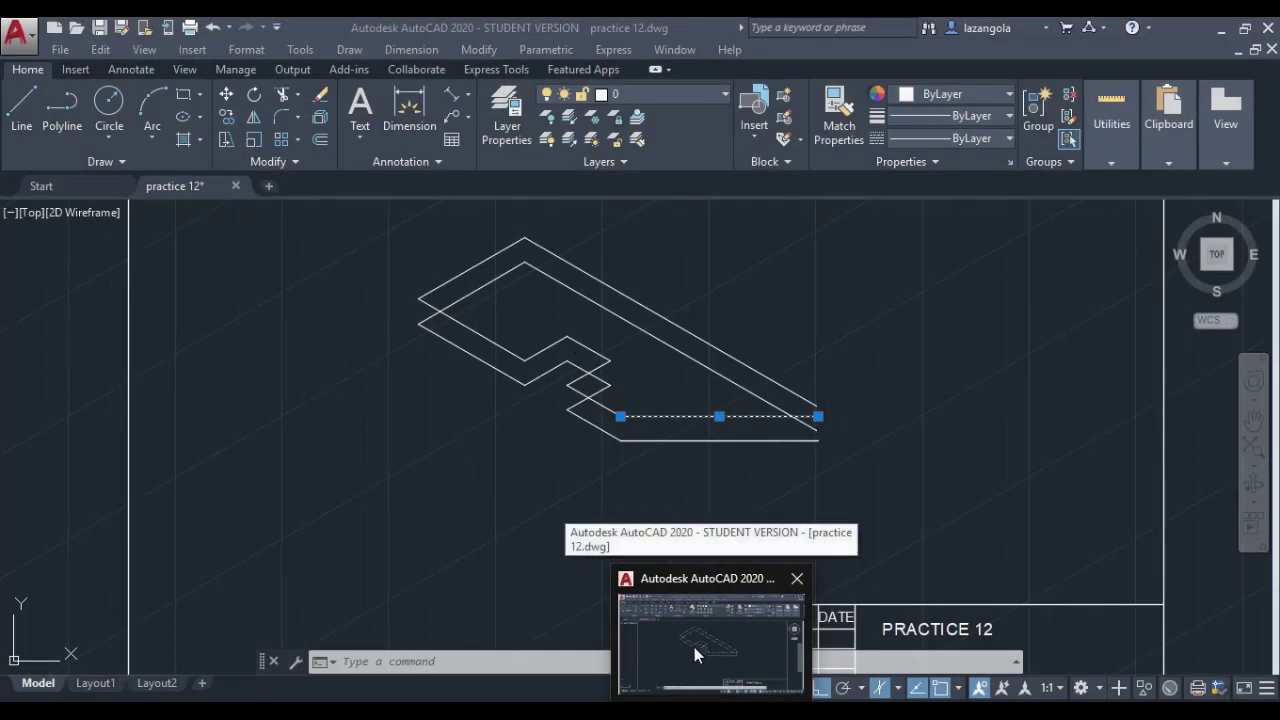
pyautogui.click(694, 650)
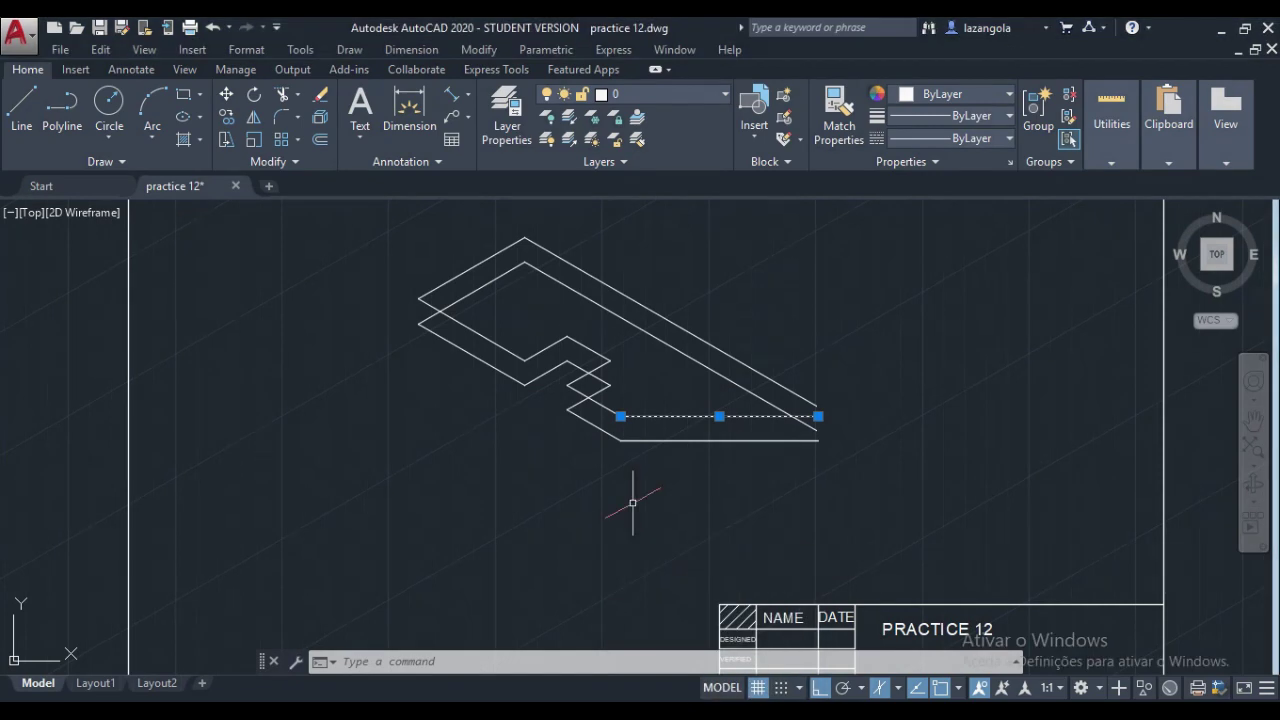
pyautogui.scroll(2, 650, 450)
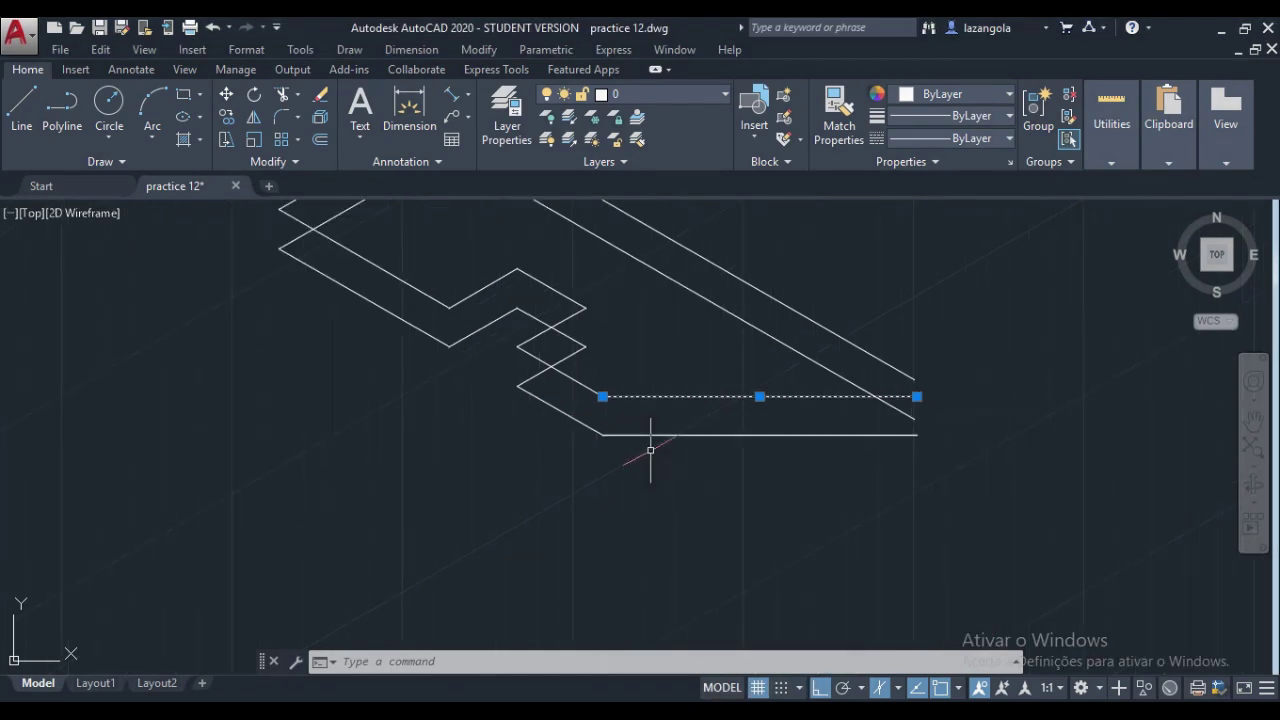
pyautogui.click(690, 443)
pyautogui.click(676, 405)
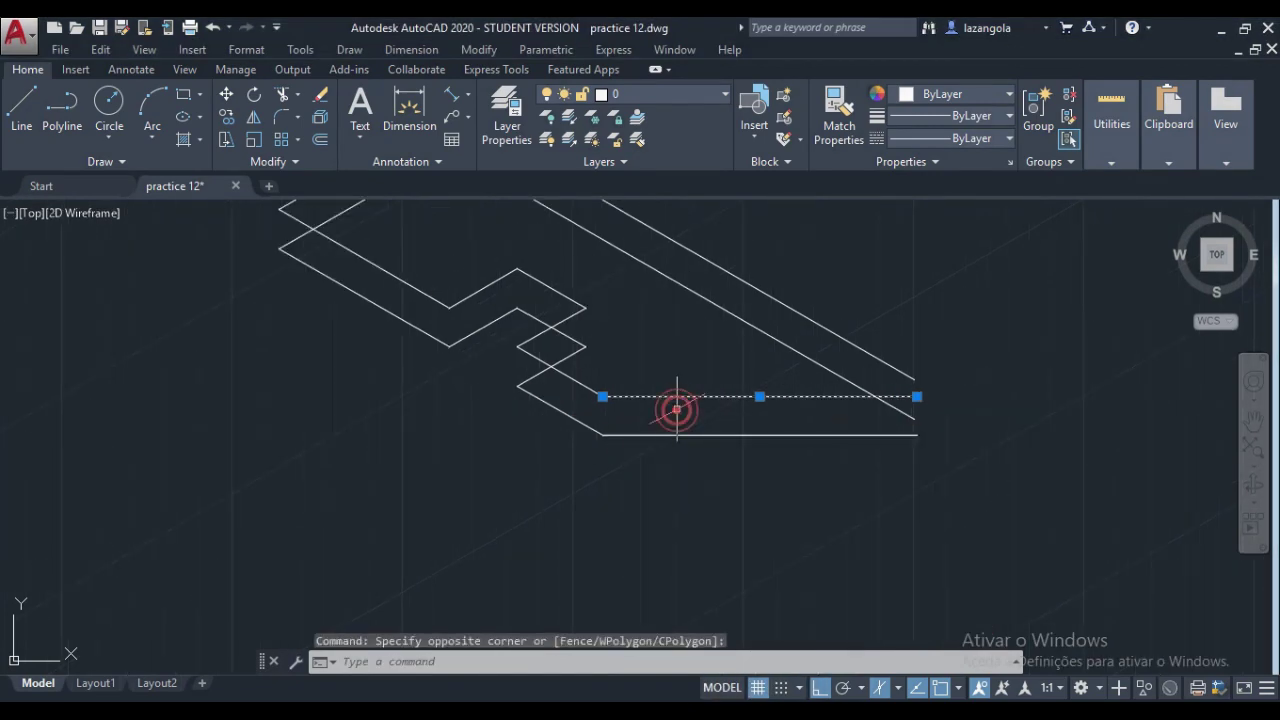
pyautogui.click(663, 398)
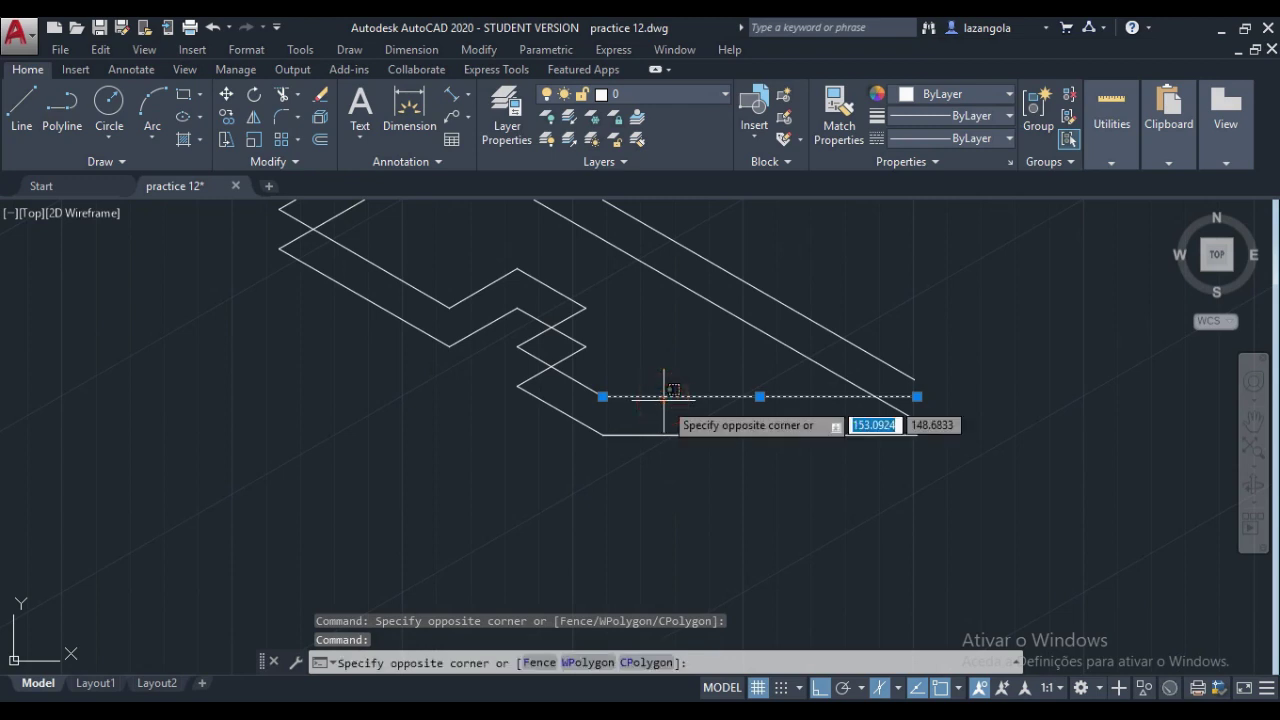
pyautogui.press('Escape')
pyautogui.press('Escape')
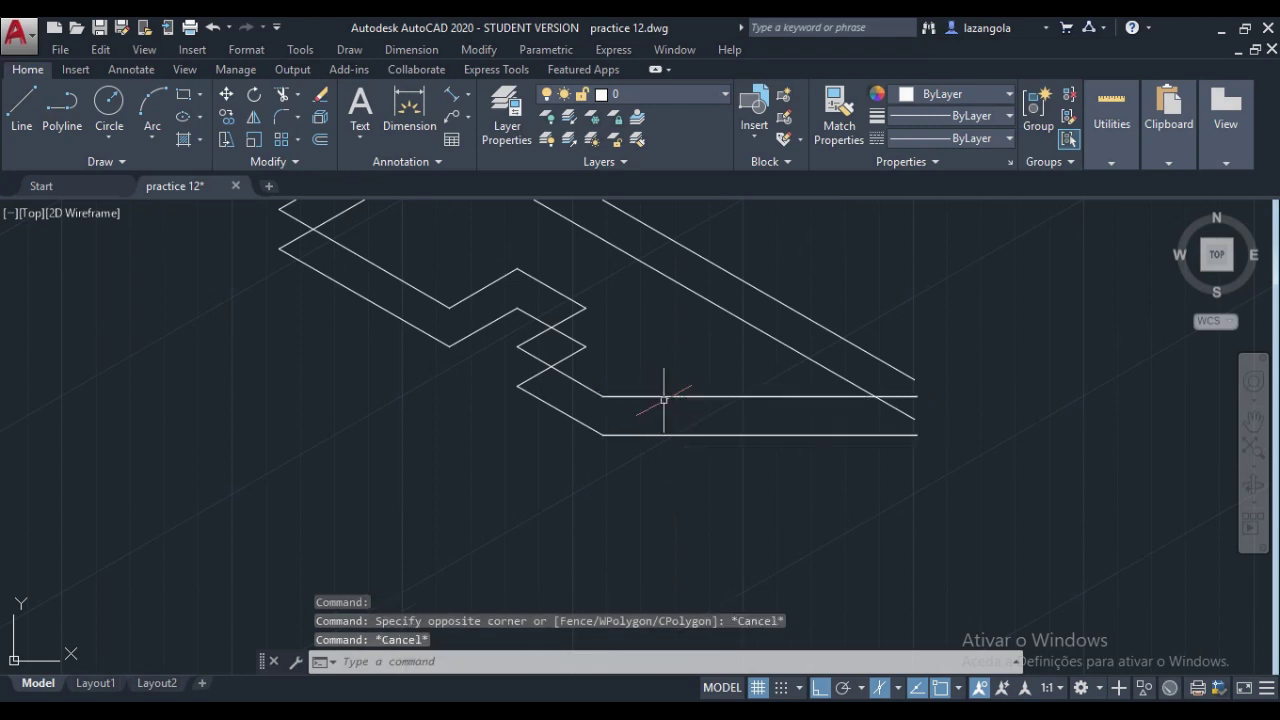
pyautogui.scroll(2, 663, 399)
pyautogui.scroll(-2, 618, 360)
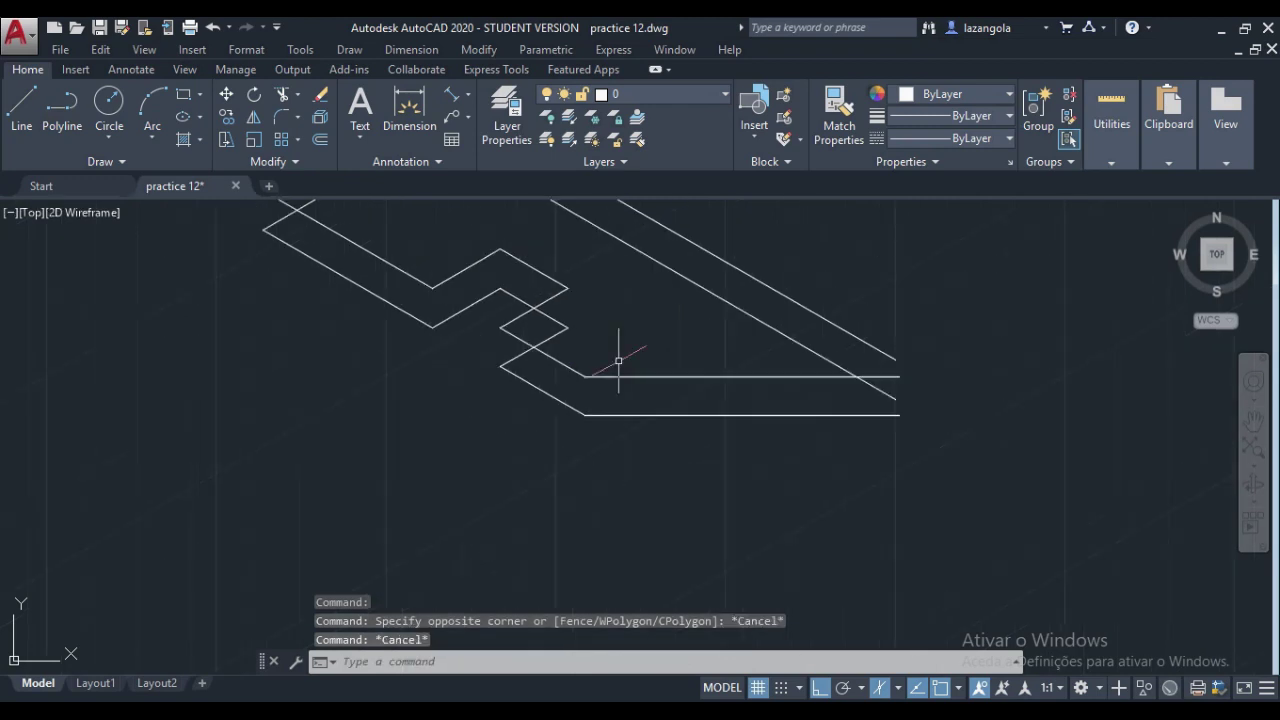
pyautogui.moveTo(618, 358); pyautogui.dragTo(636, 414, button='middle')
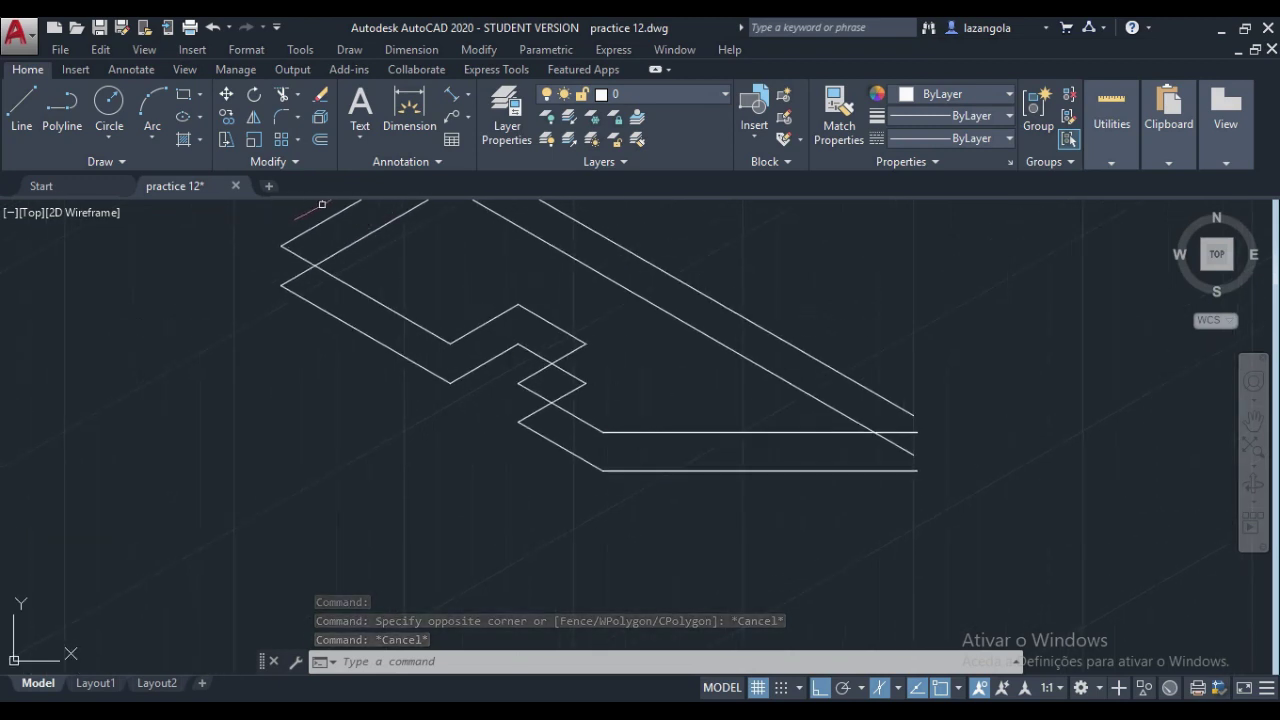
# Step: Shorten the raised outline's horizontal edge at its free end with Lengthen, using a total length of 25 mm
pyautogui.click(295, 162)
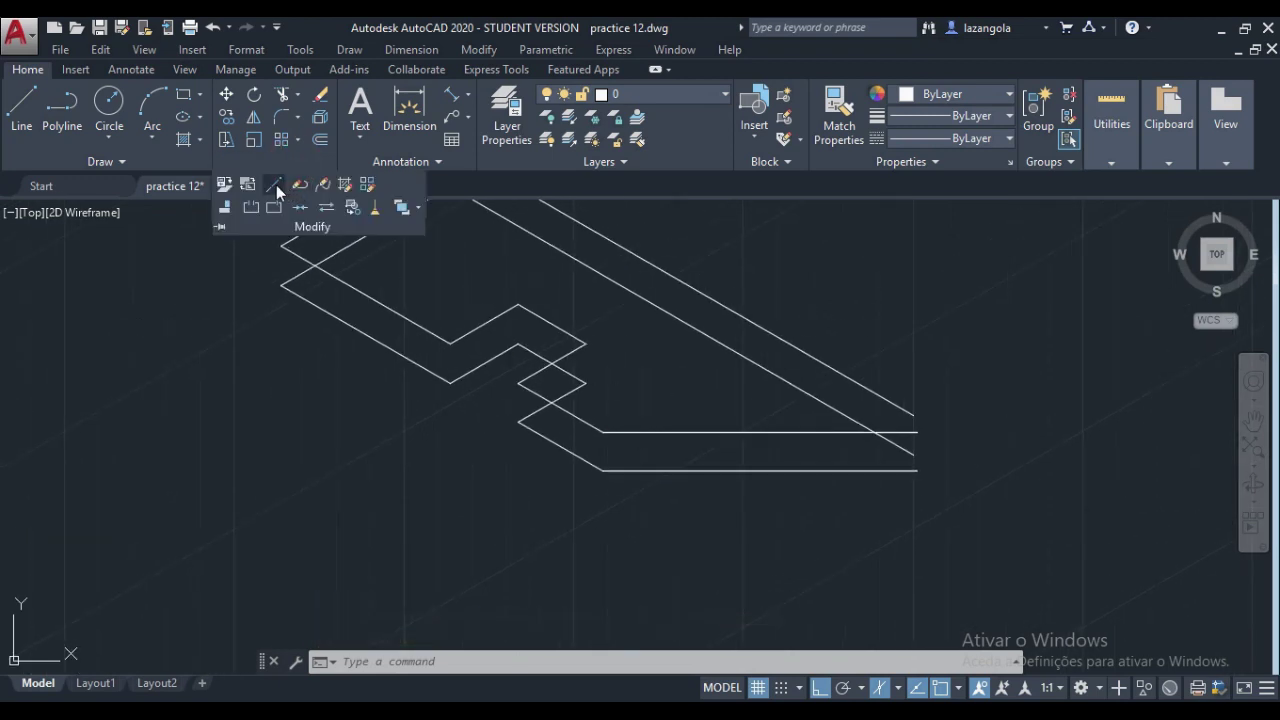
pyautogui.click(276, 185)
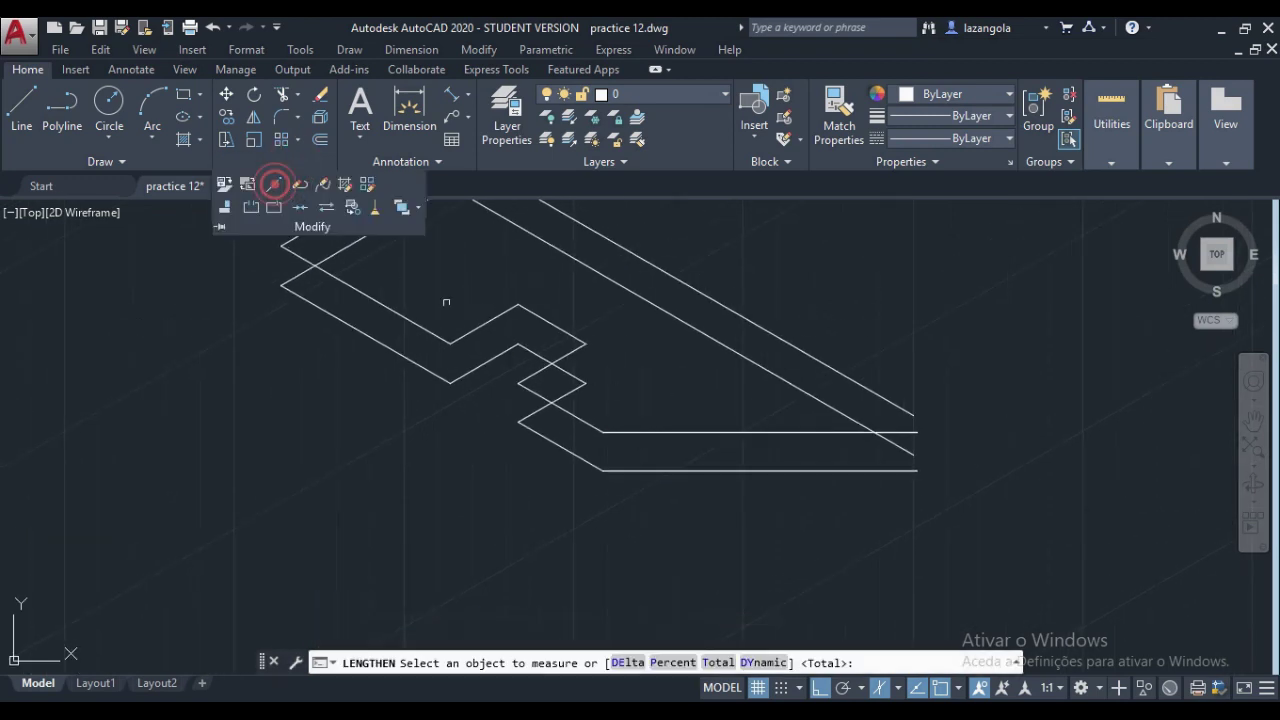
pyautogui.click(699, 430)
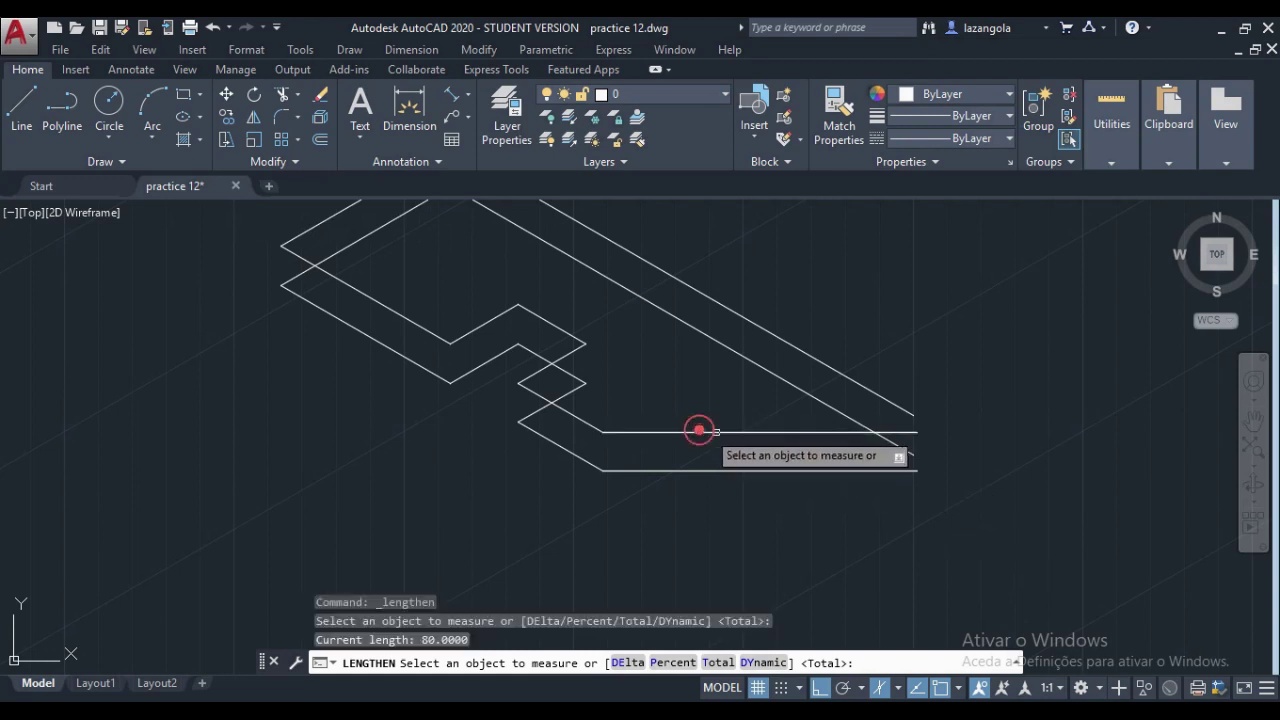
pyautogui.click(718, 663)
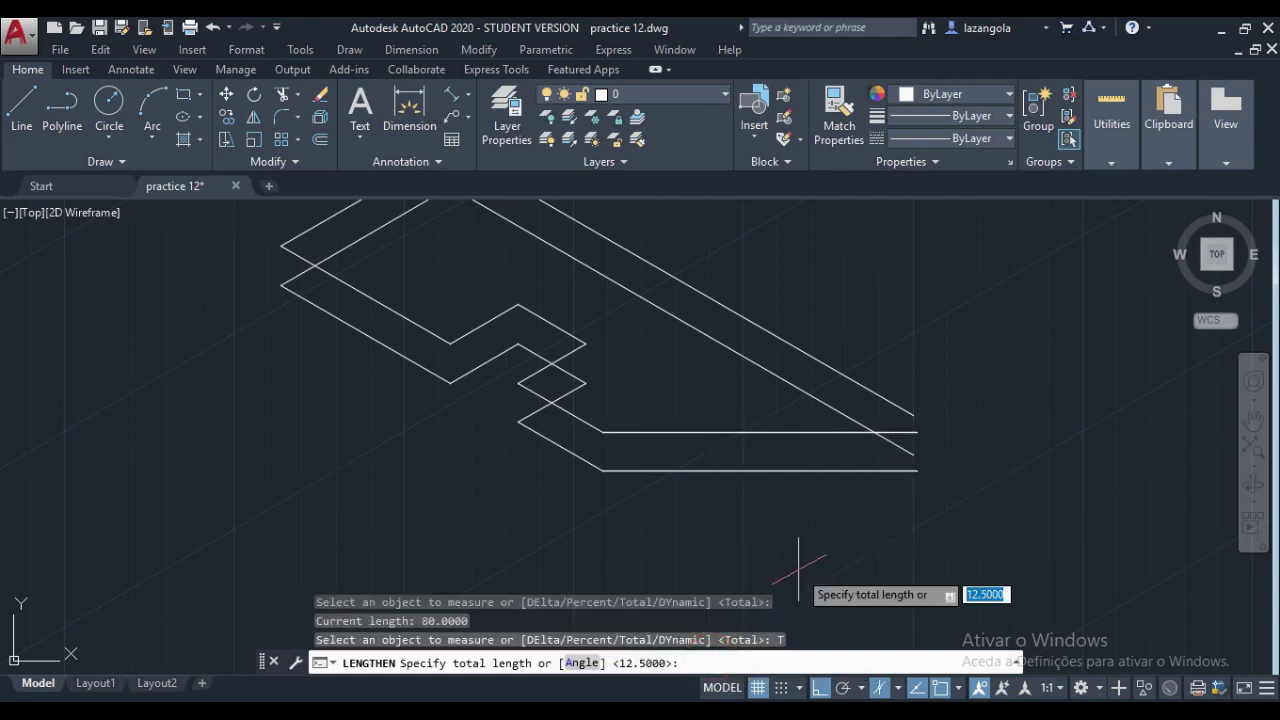
pyautogui.write('25')
pyautogui.press('Return')
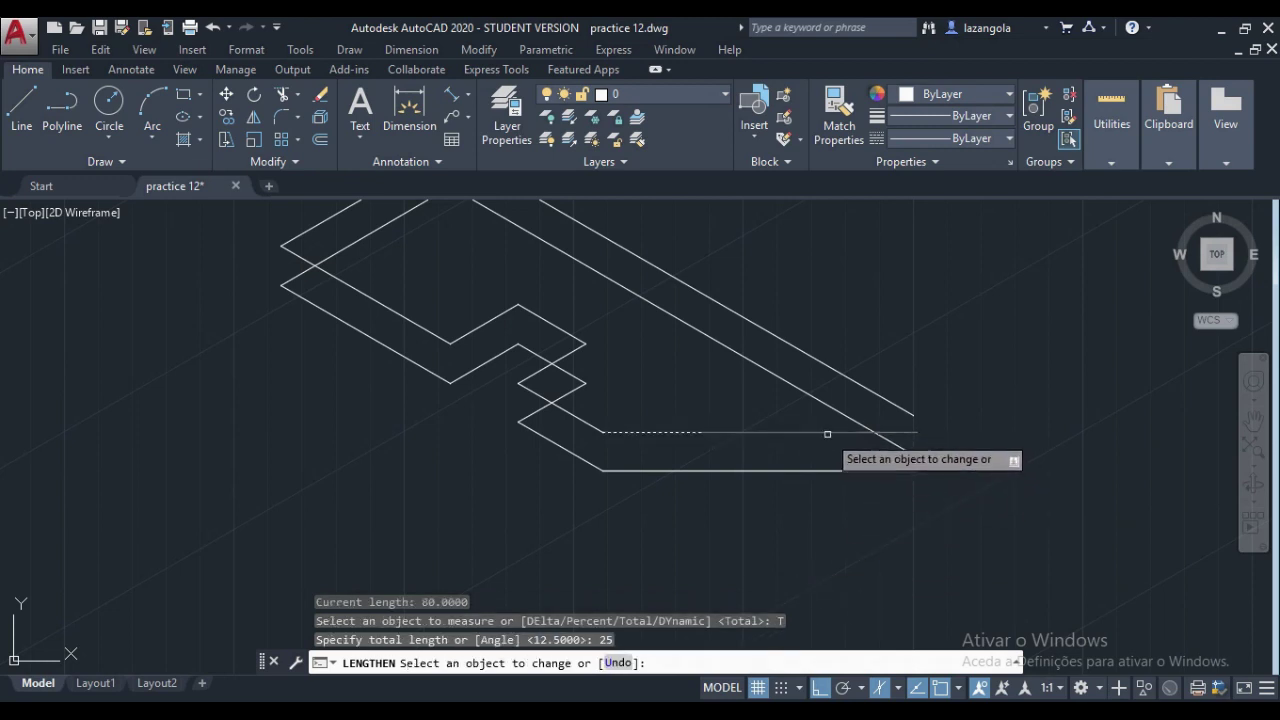
pyautogui.click(826, 433)
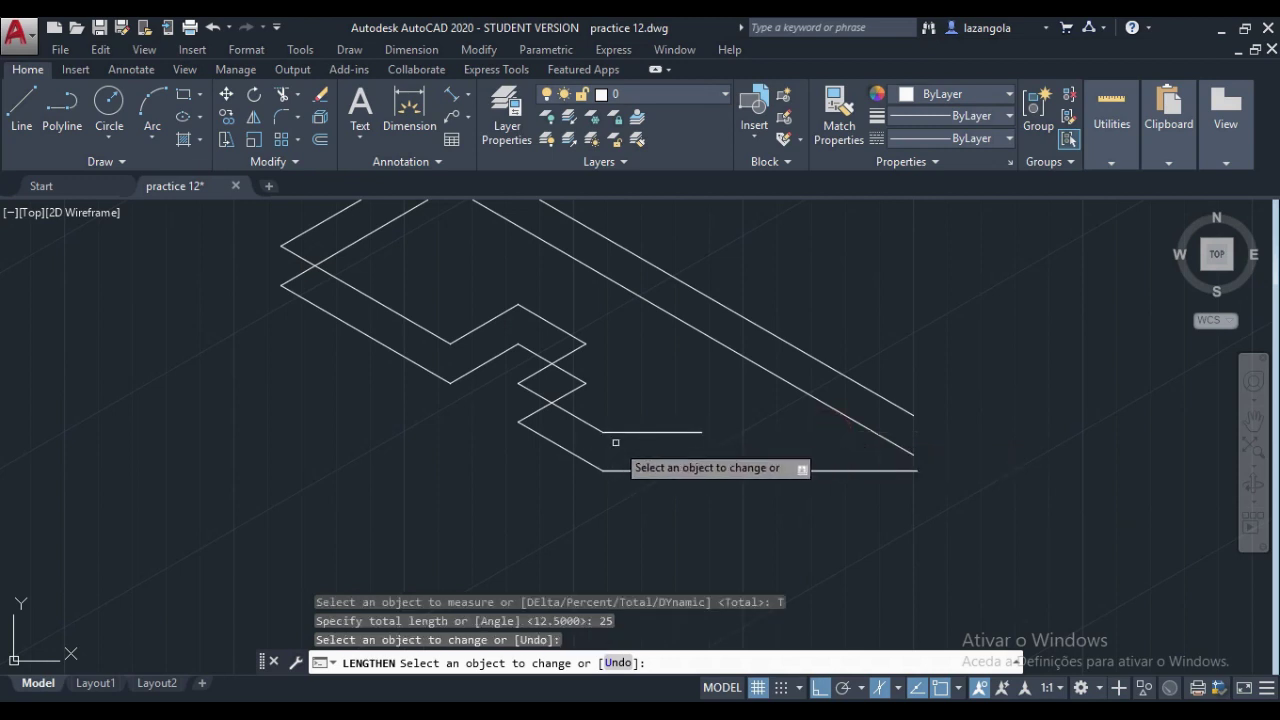
pyautogui.press('Escape')
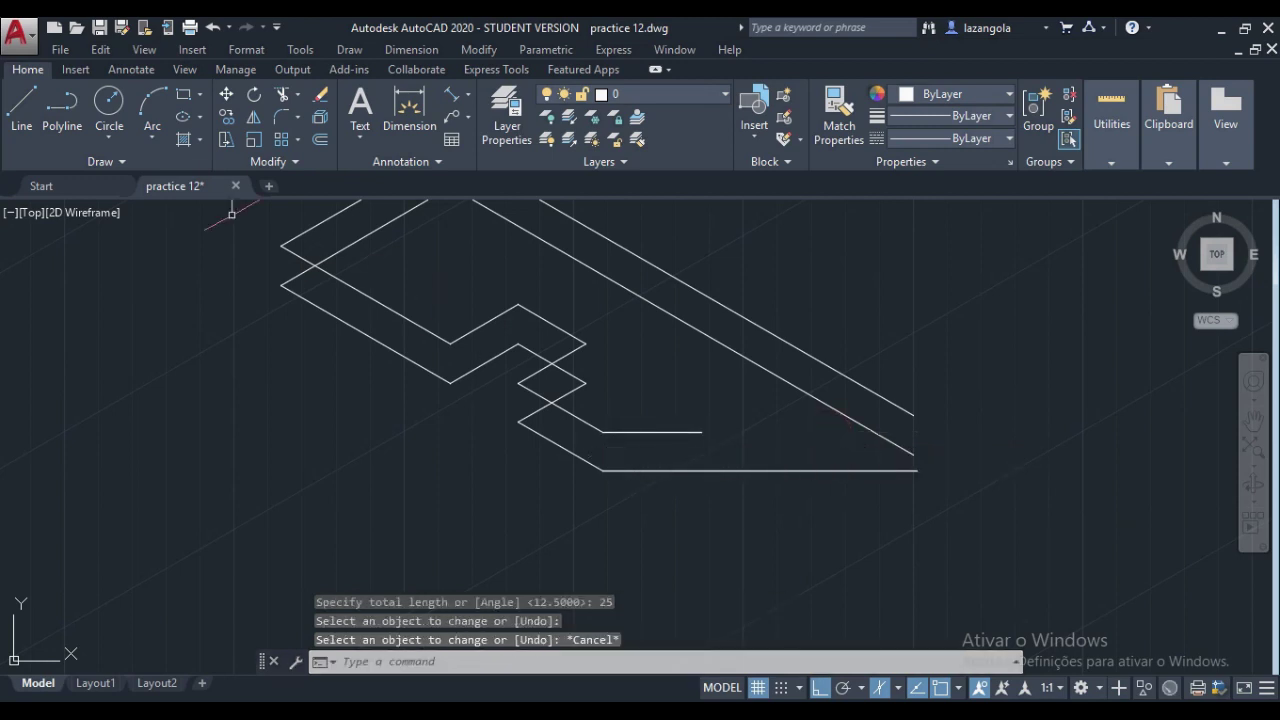
# Step: Draw a 25 mm line vertically upward from the free end of the raised outline's horizontal edge
pyautogui.click(22, 105)
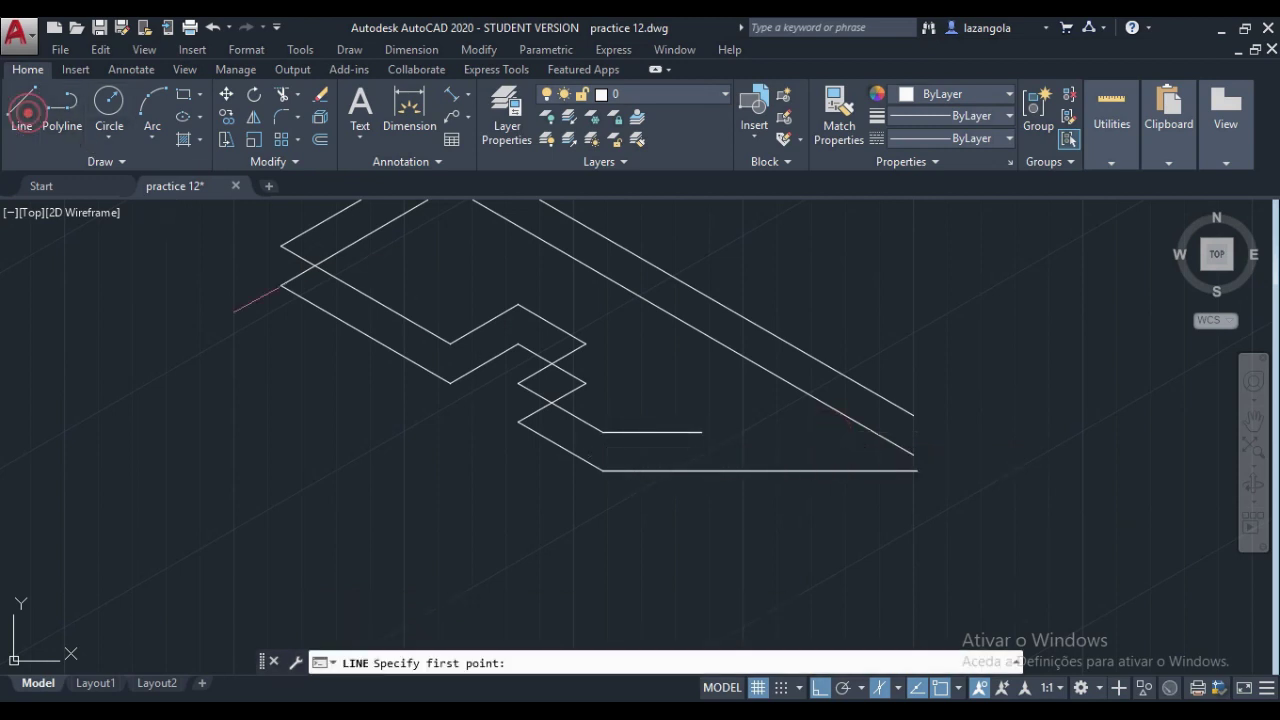
pyautogui.click(701, 432)
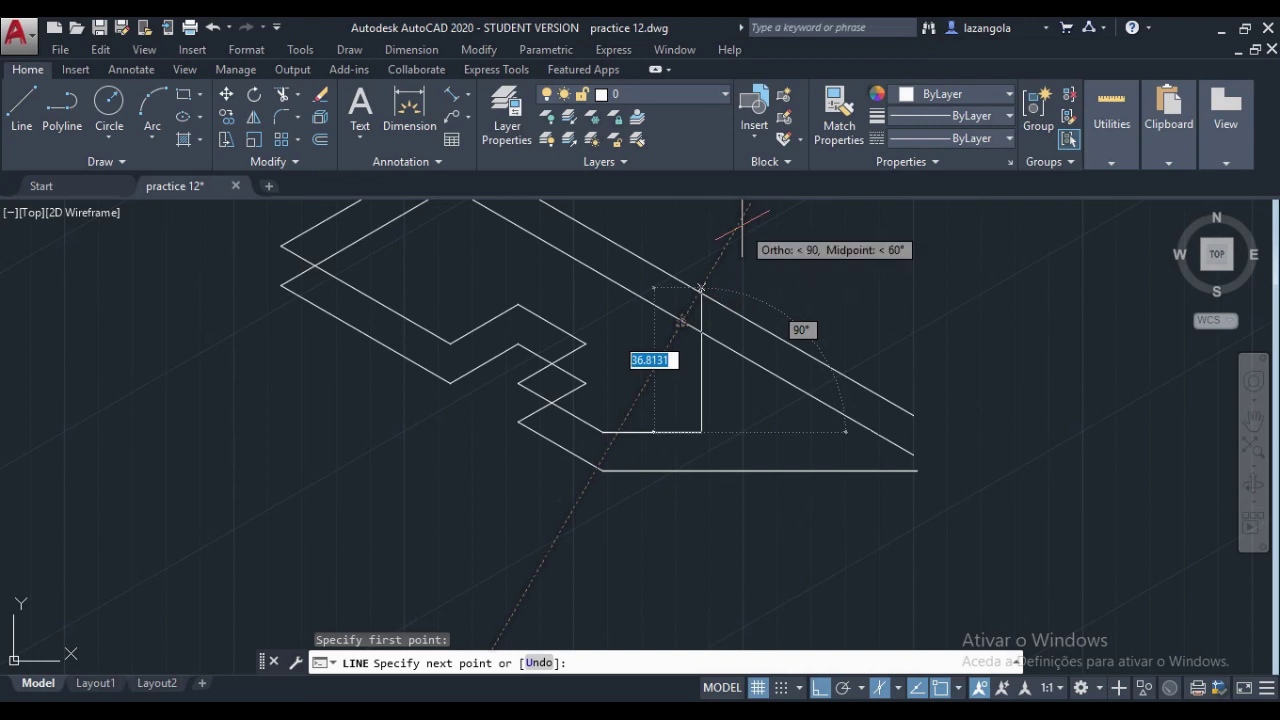
pyautogui.write('25')
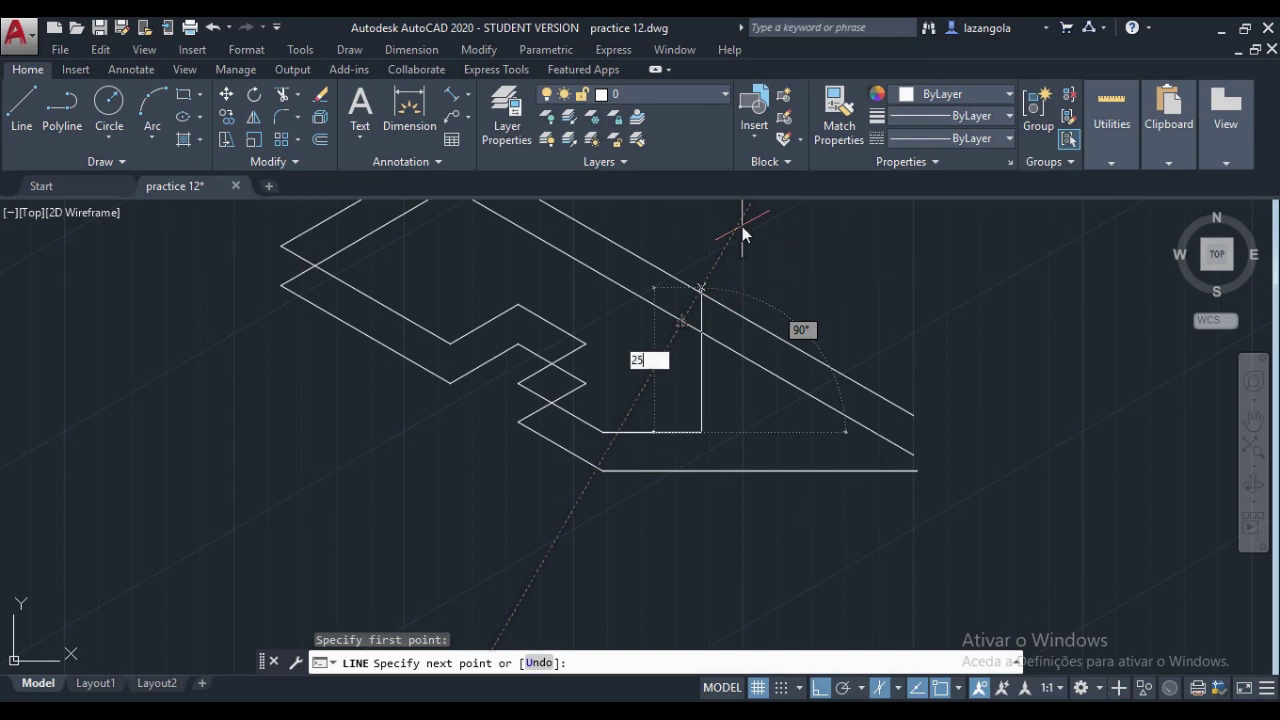
pyautogui.press('Return')
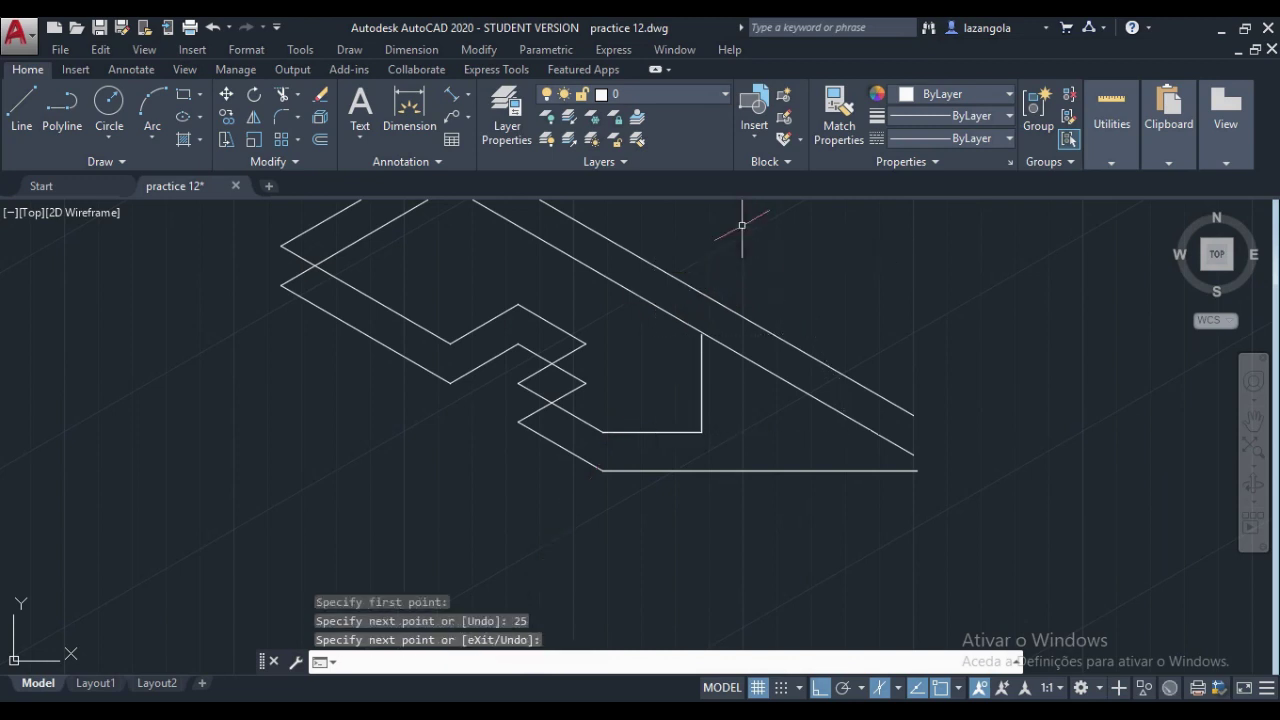
pyautogui.press('Return')
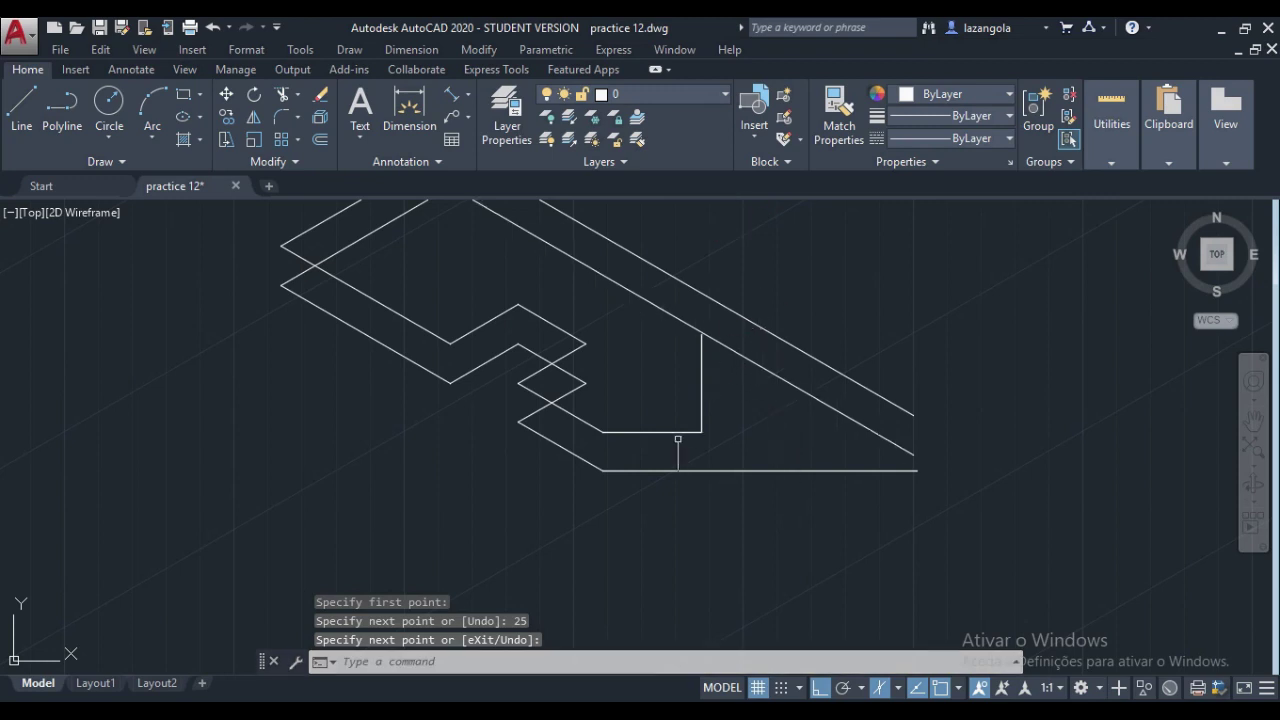
# Step: Copy the 25 mm horizontal edge from its right end to the upper end of the vertical line
pyautogui.click(229, 117)
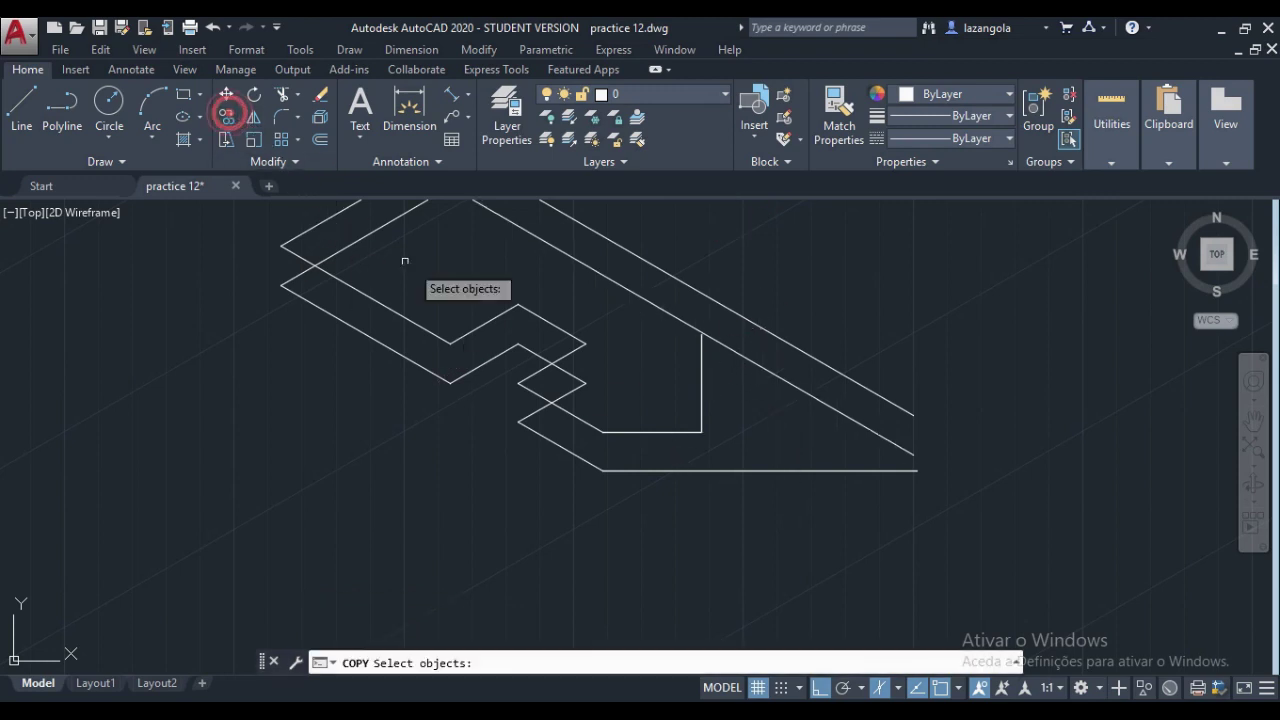
pyautogui.click(629, 431)
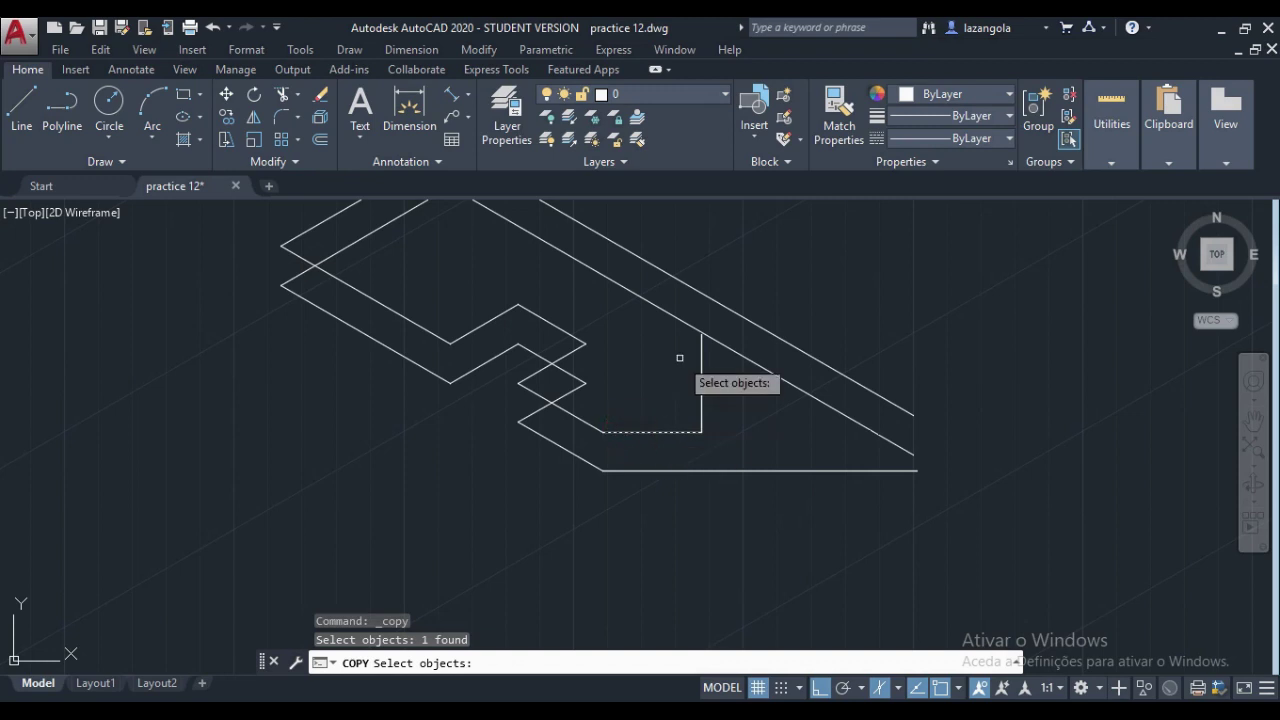
pyautogui.press('Return')
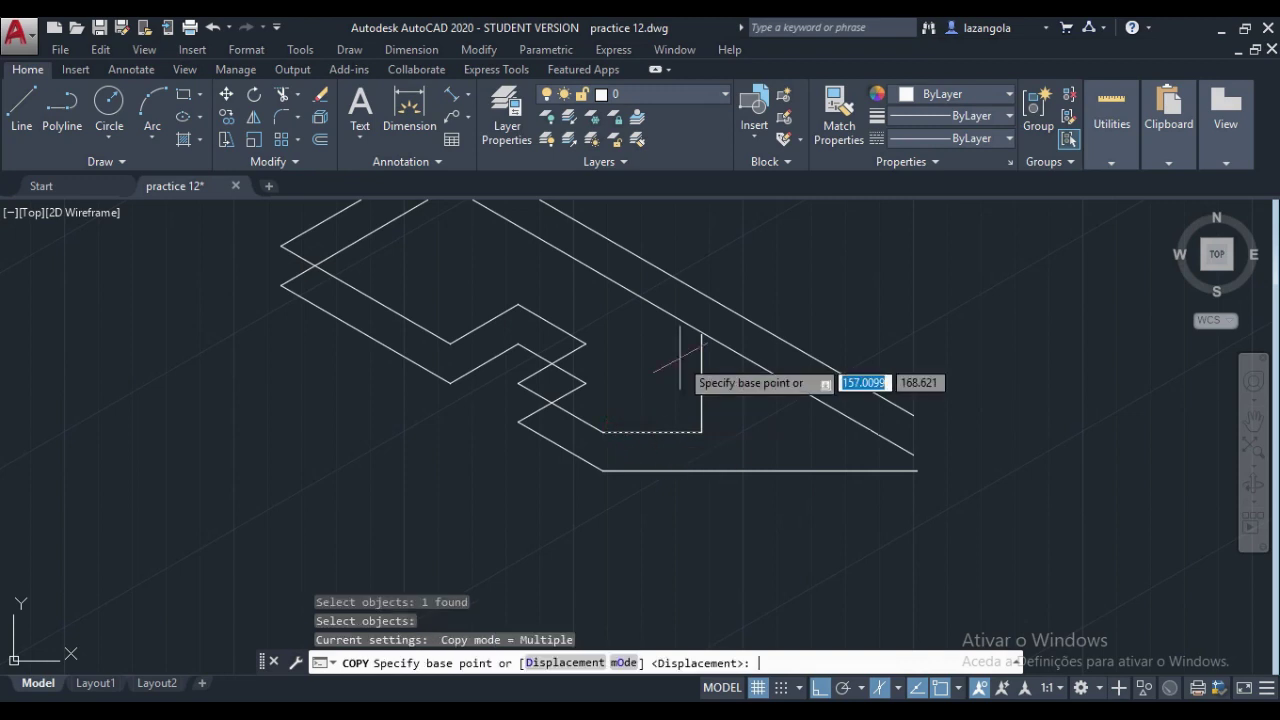
pyautogui.click(700, 432)
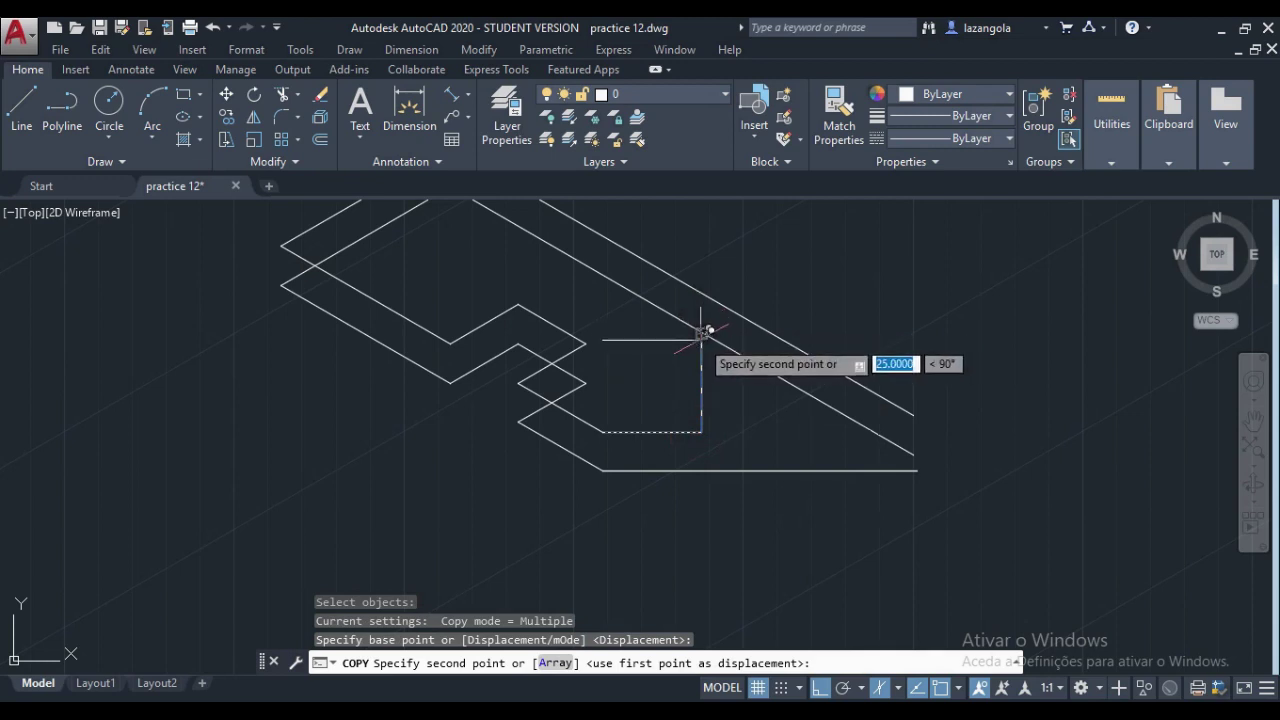
pyautogui.click(702, 332)
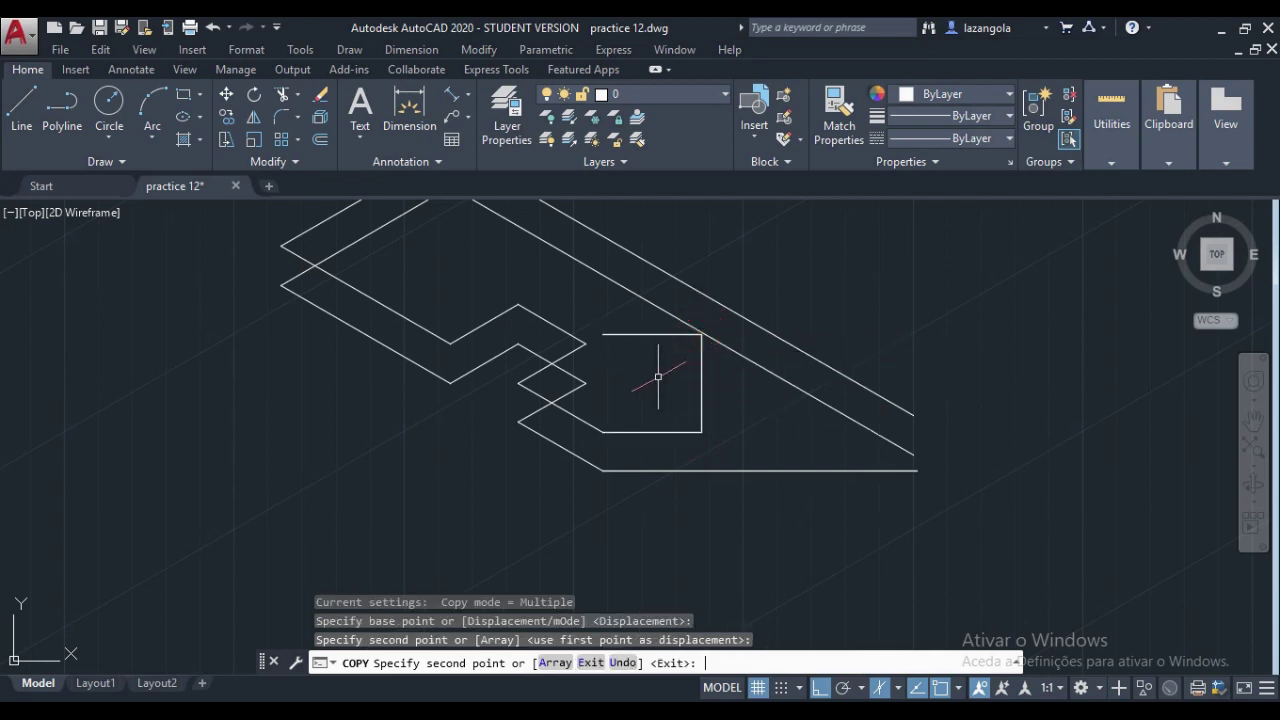
pyautogui.press('Return')
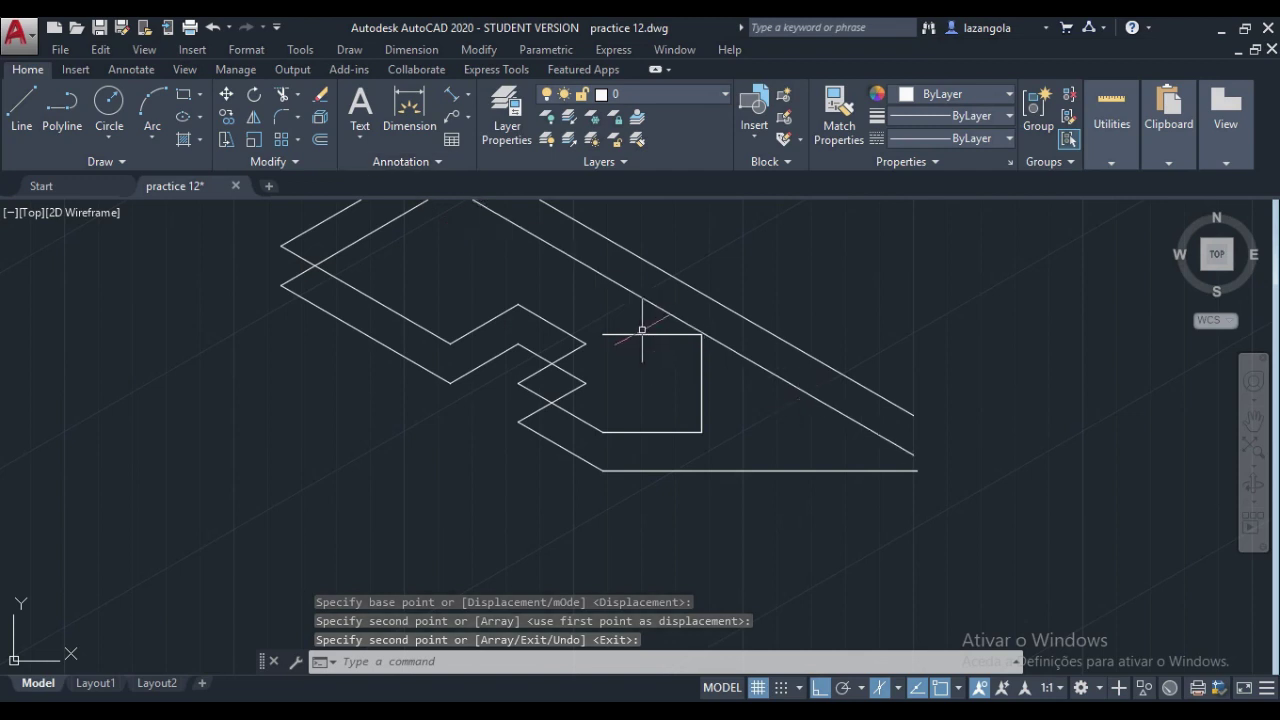
# Step: Shorten the copied upper horizontal edge from its left end with Lengthen, using a total length of 12.5 mm
pyautogui.click(298, 161)
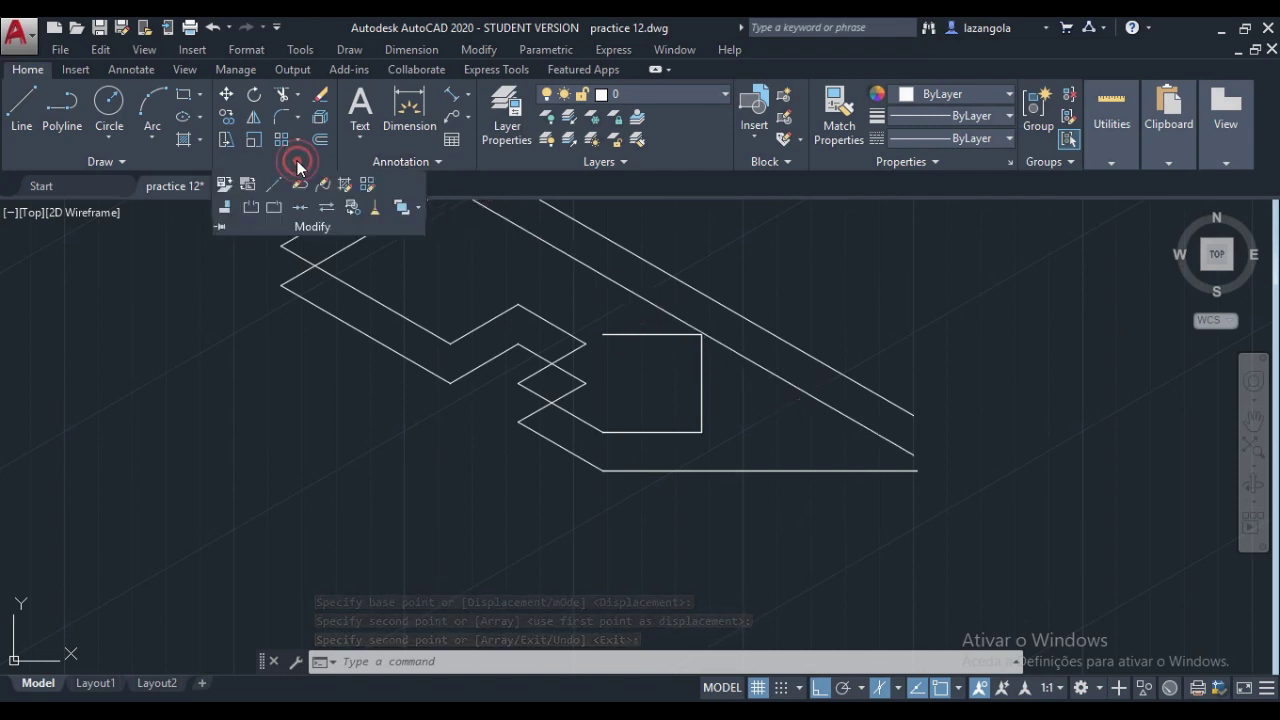
pyautogui.click(270, 184)
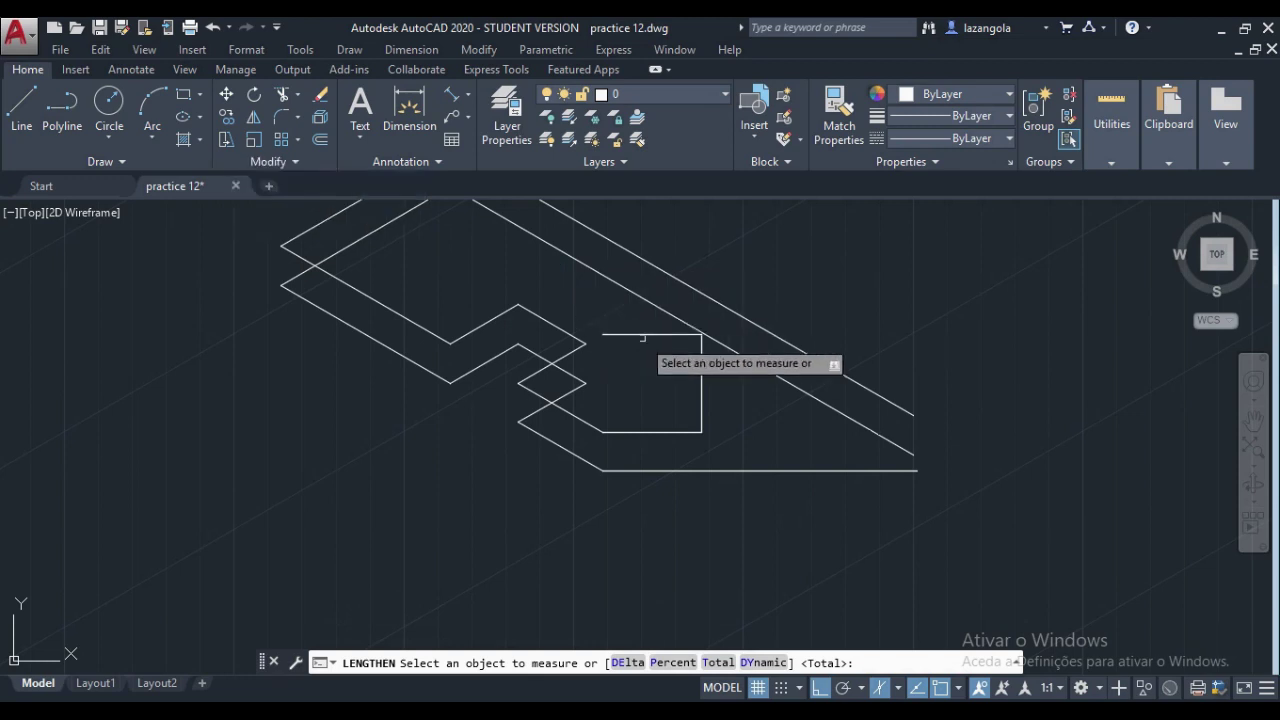
pyautogui.click(613, 334)
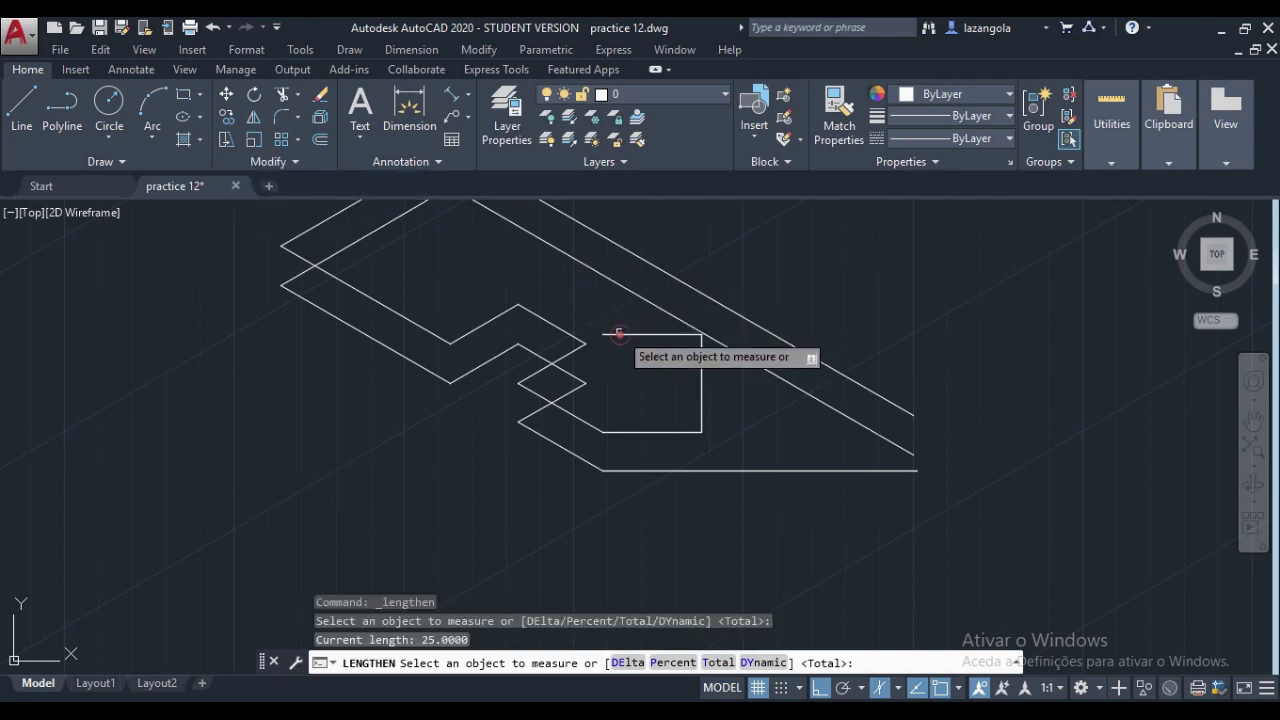
pyautogui.click(717, 662)
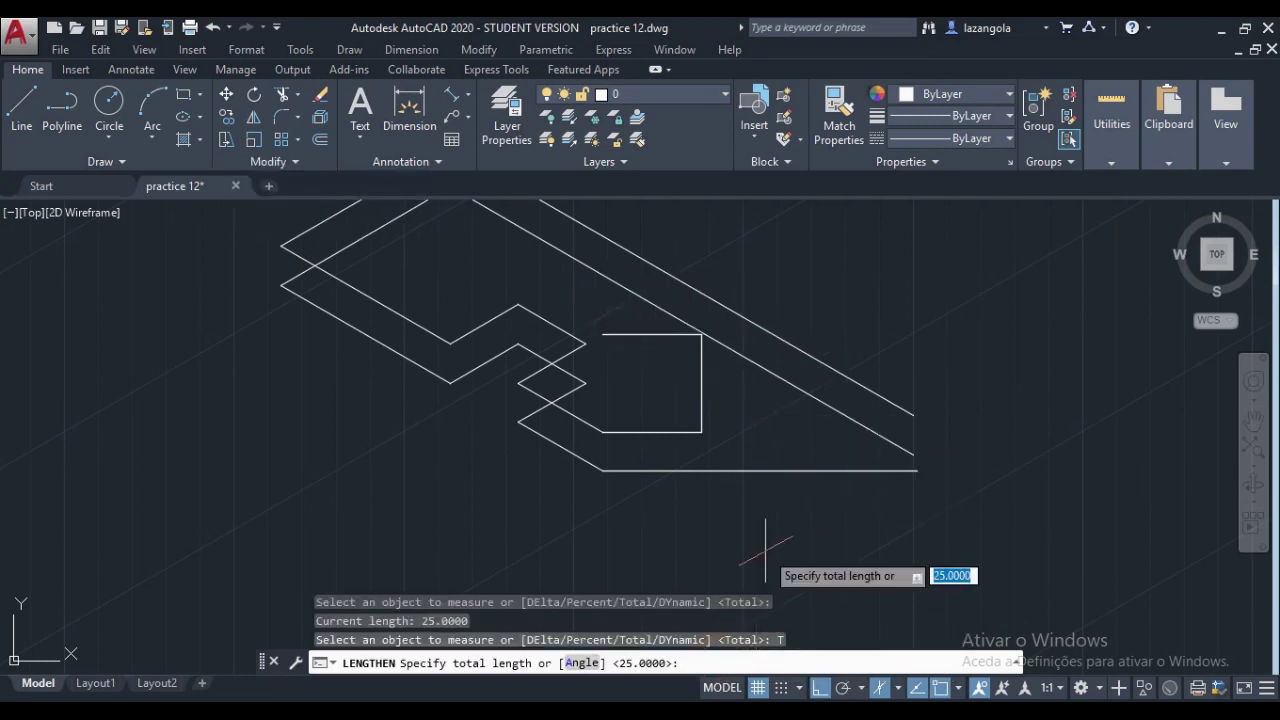
pyautogui.write('12.5')
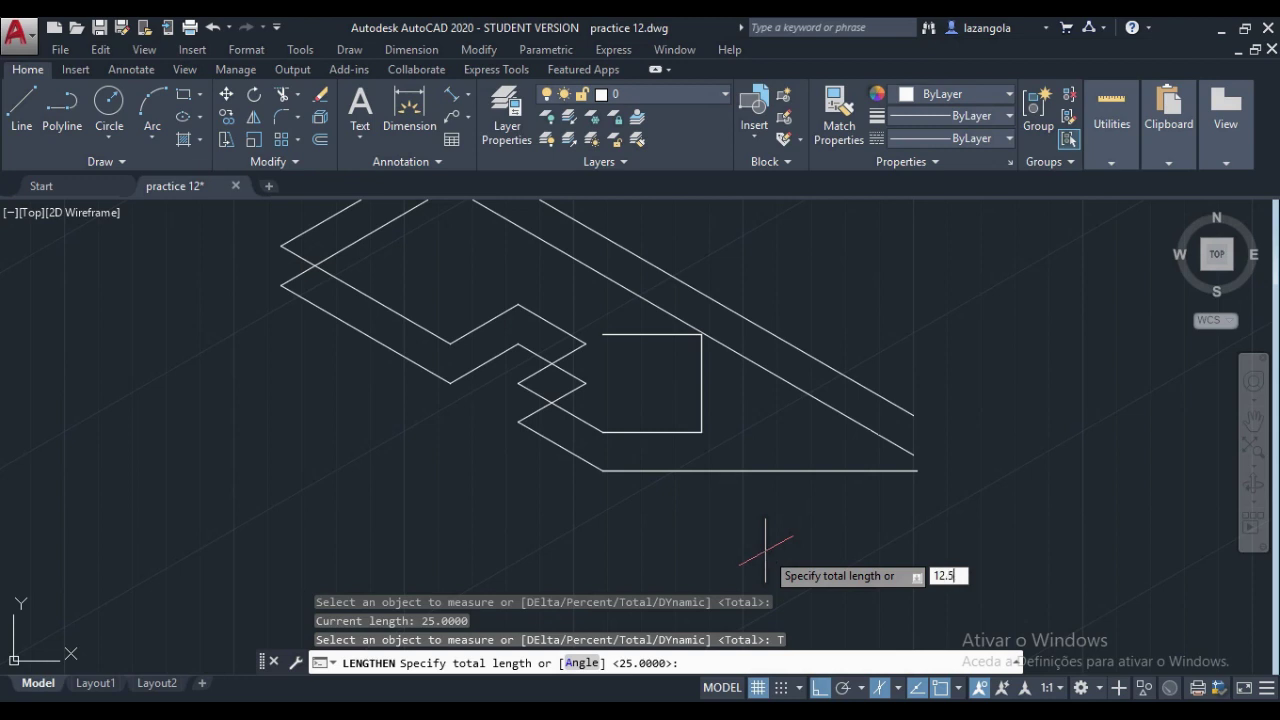
pyautogui.press('Return')
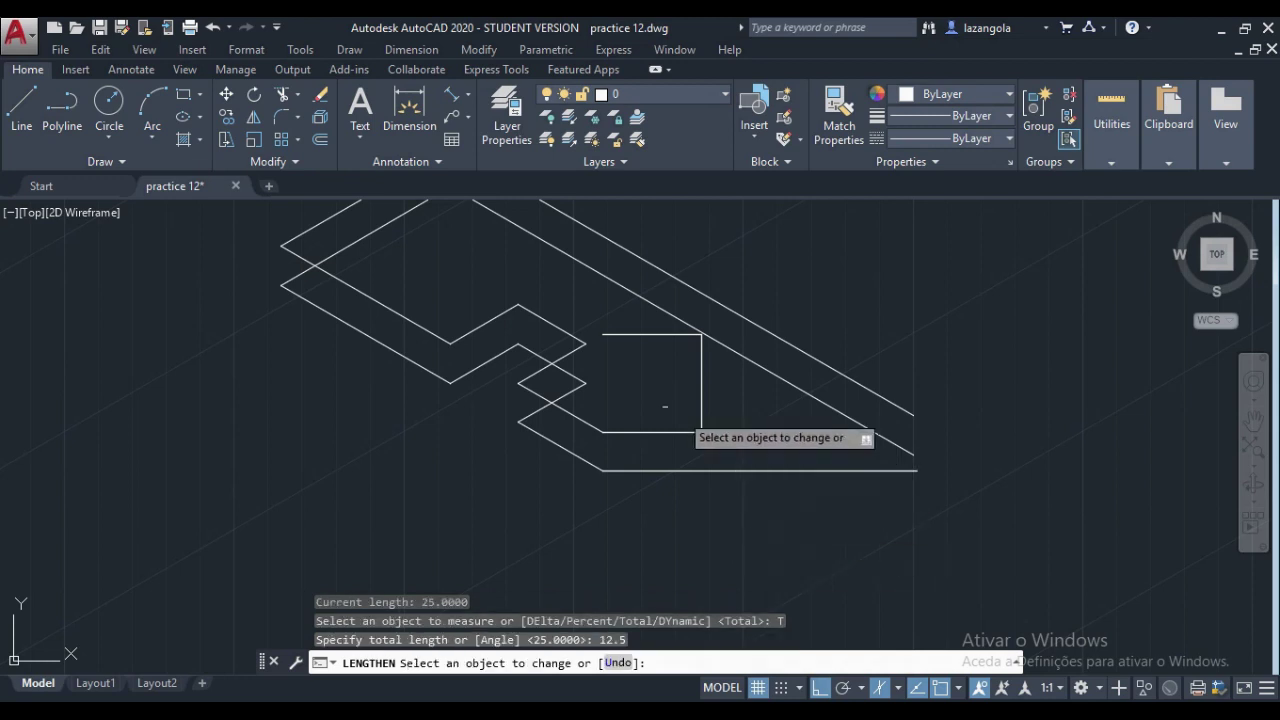
pyautogui.click(615, 335)
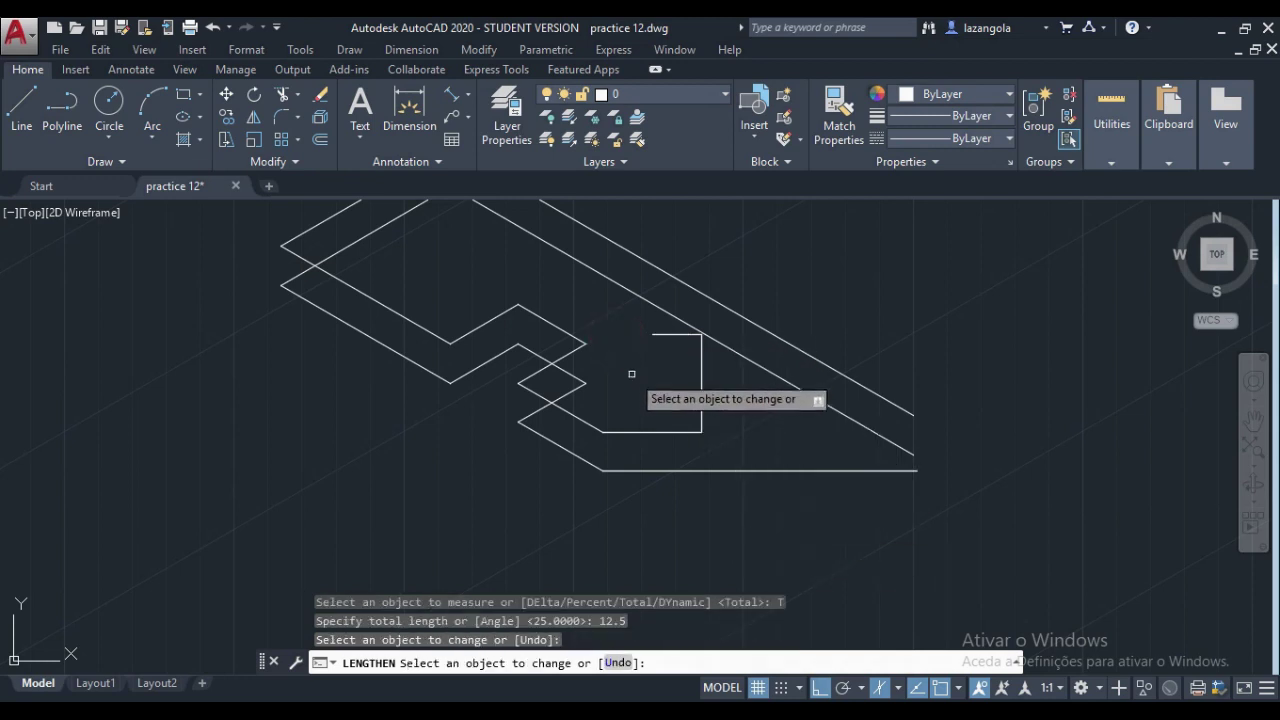
pyautogui.press('Return')
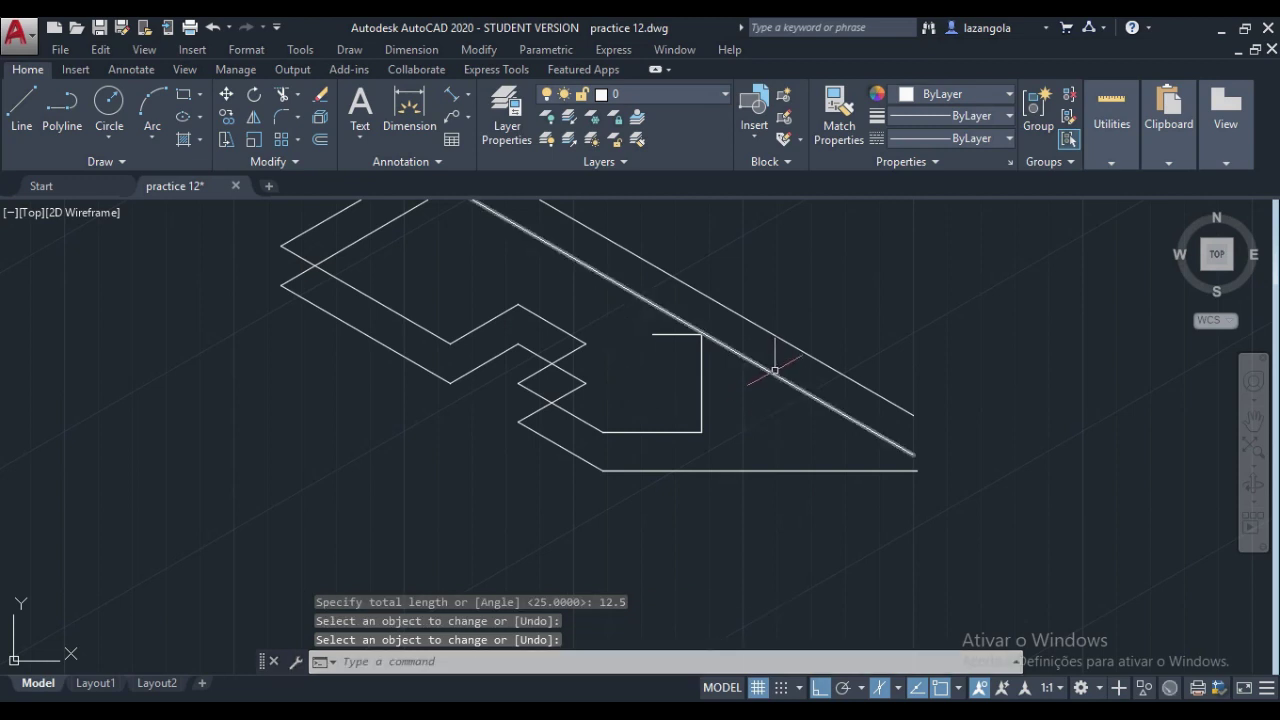
# Step: Delete the lower of the two long rear edges running down to the right
pyautogui.click(773, 372)
pyautogui.press('Delete')
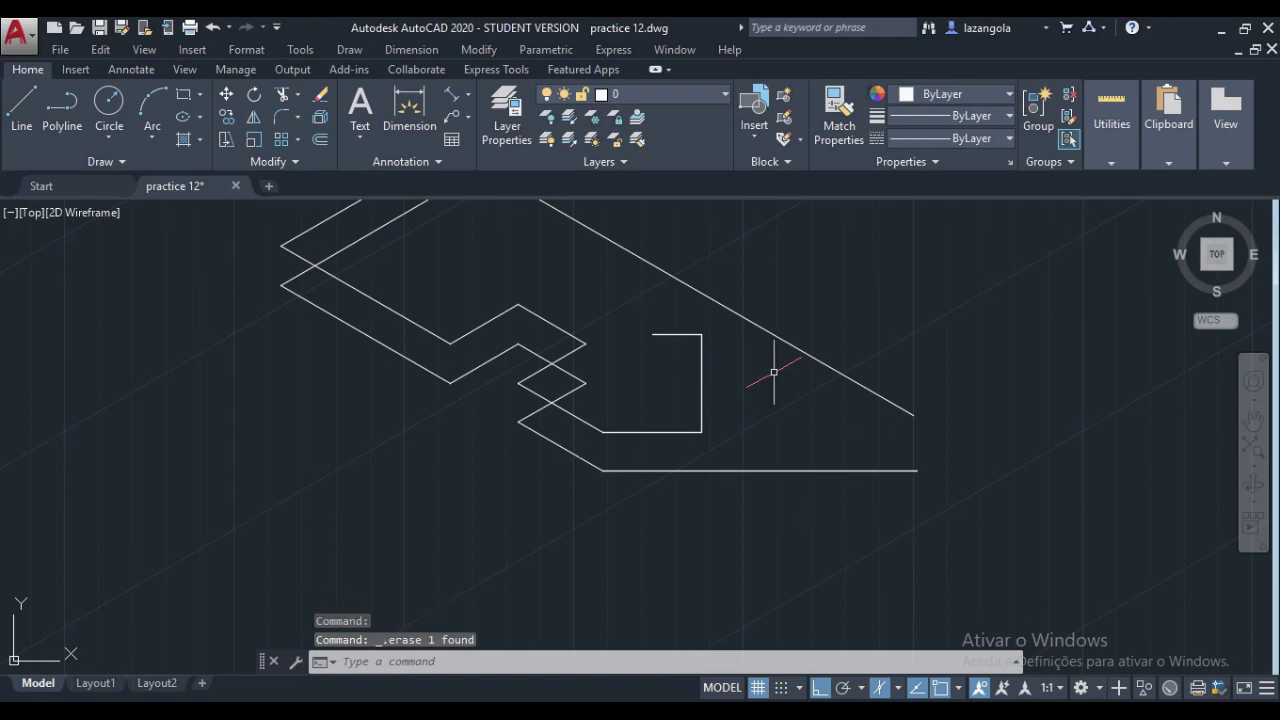
pyautogui.moveTo(773, 372); pyautogui.dragTo(758, 414, button='middle')
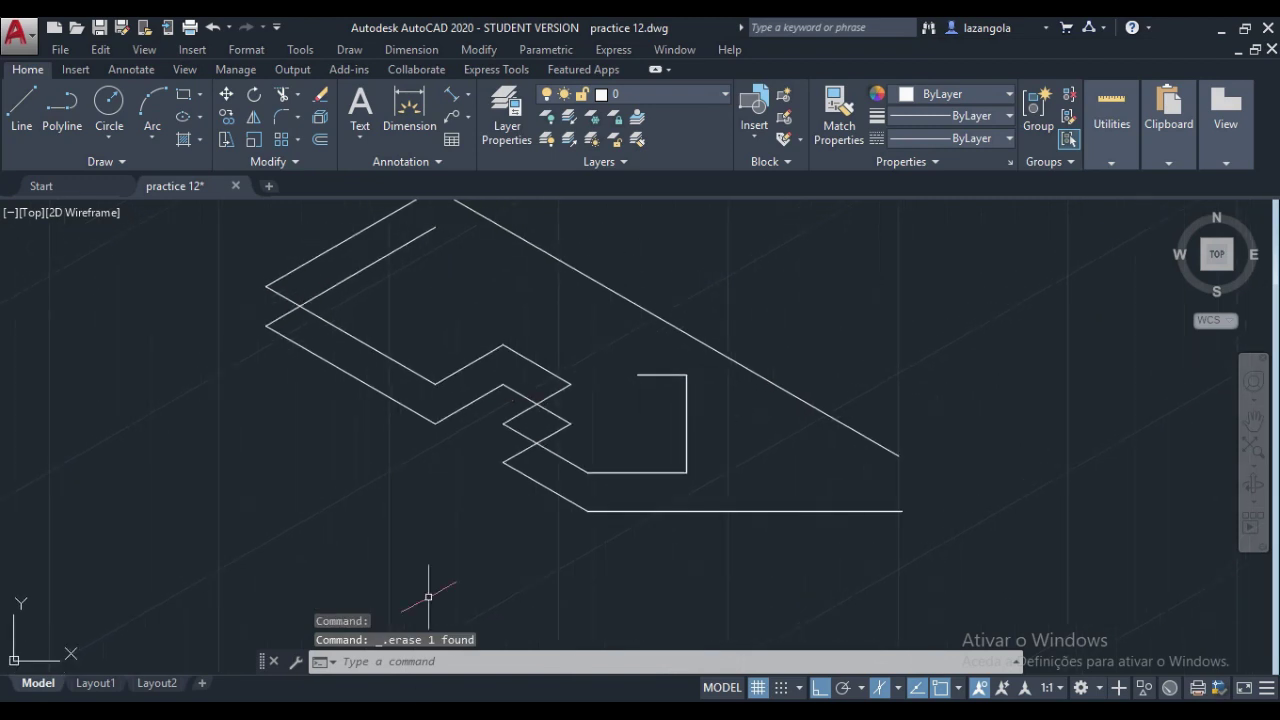
pyautogui.click(21, 128)
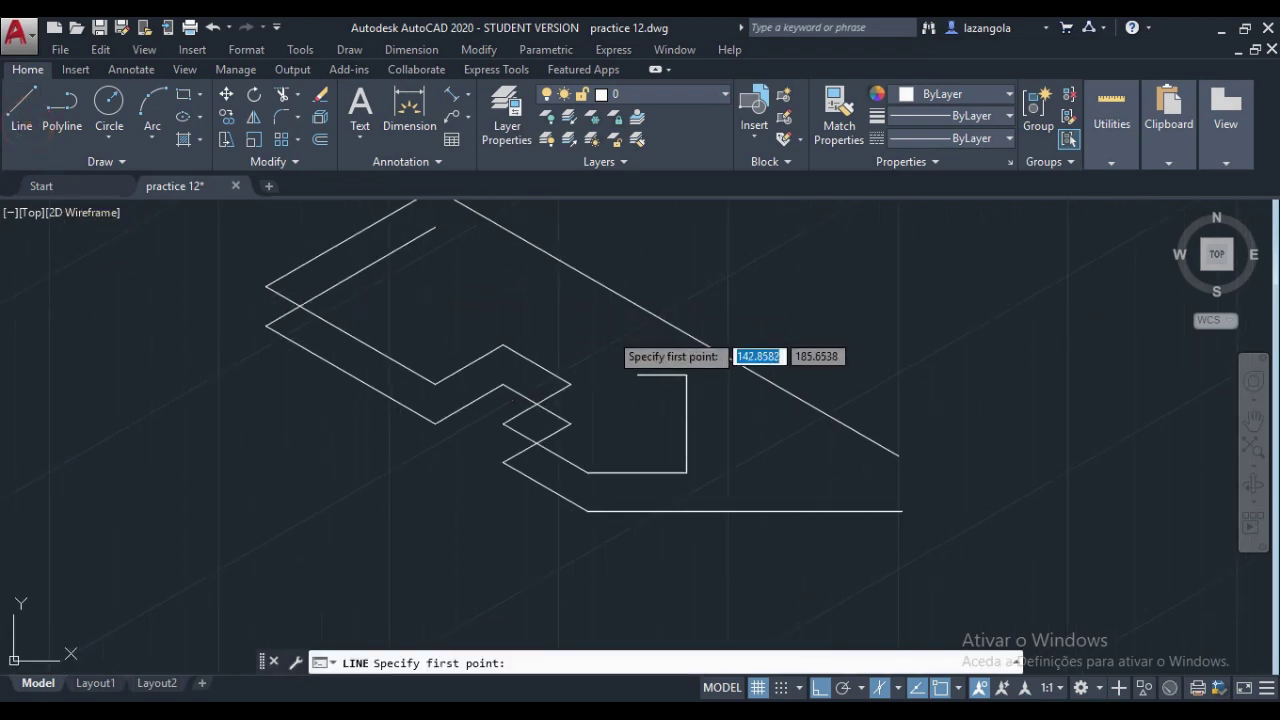
pyautogui.click(637, 375)
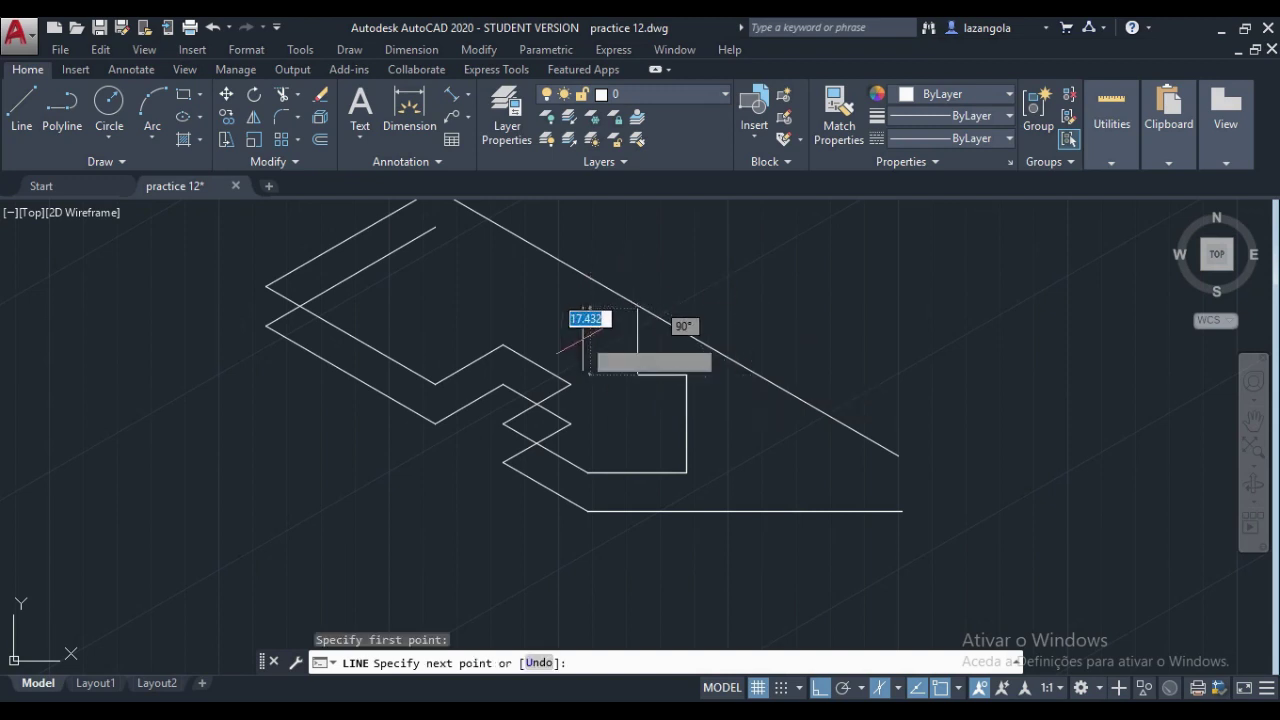
pyautogui.press('Escape')
# Step: Draw a 15 mm line vertically upward from the left end of the 12.5 mm horizontal edge, continuing with a 41 mm edge up to the right at 30°
pyautogui.press('Return')
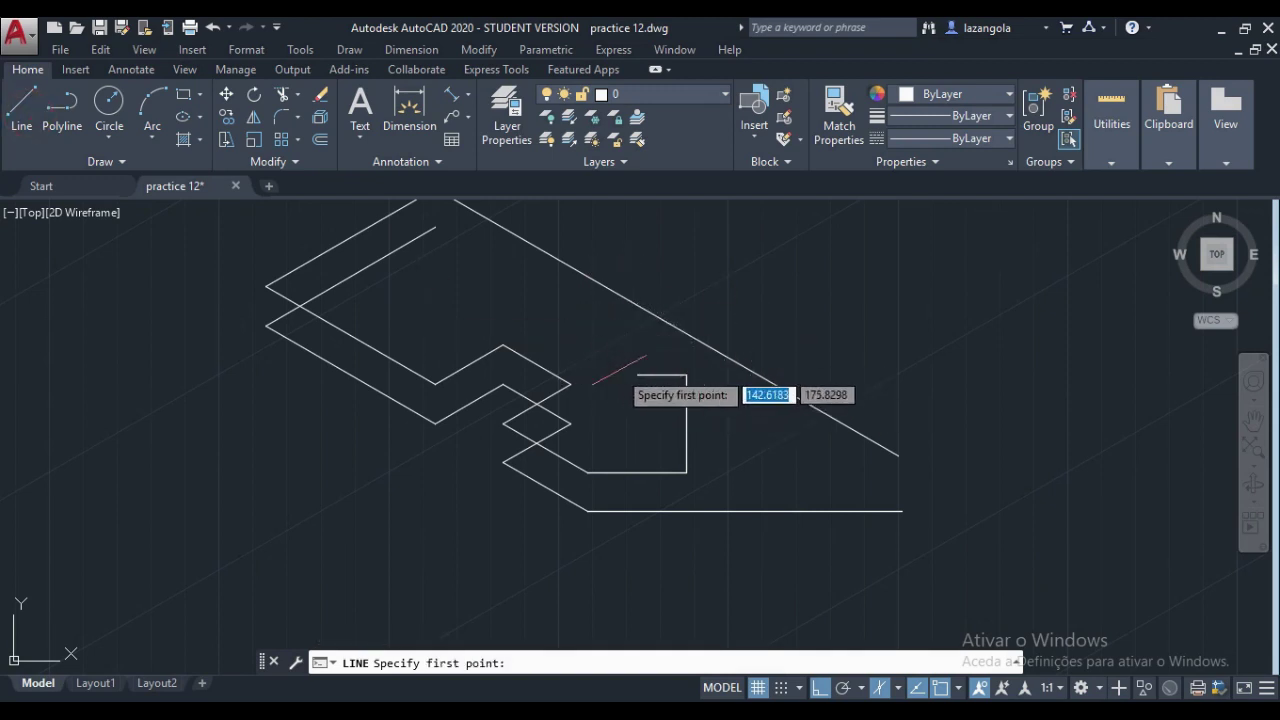
pyautogui.click(637, 375)
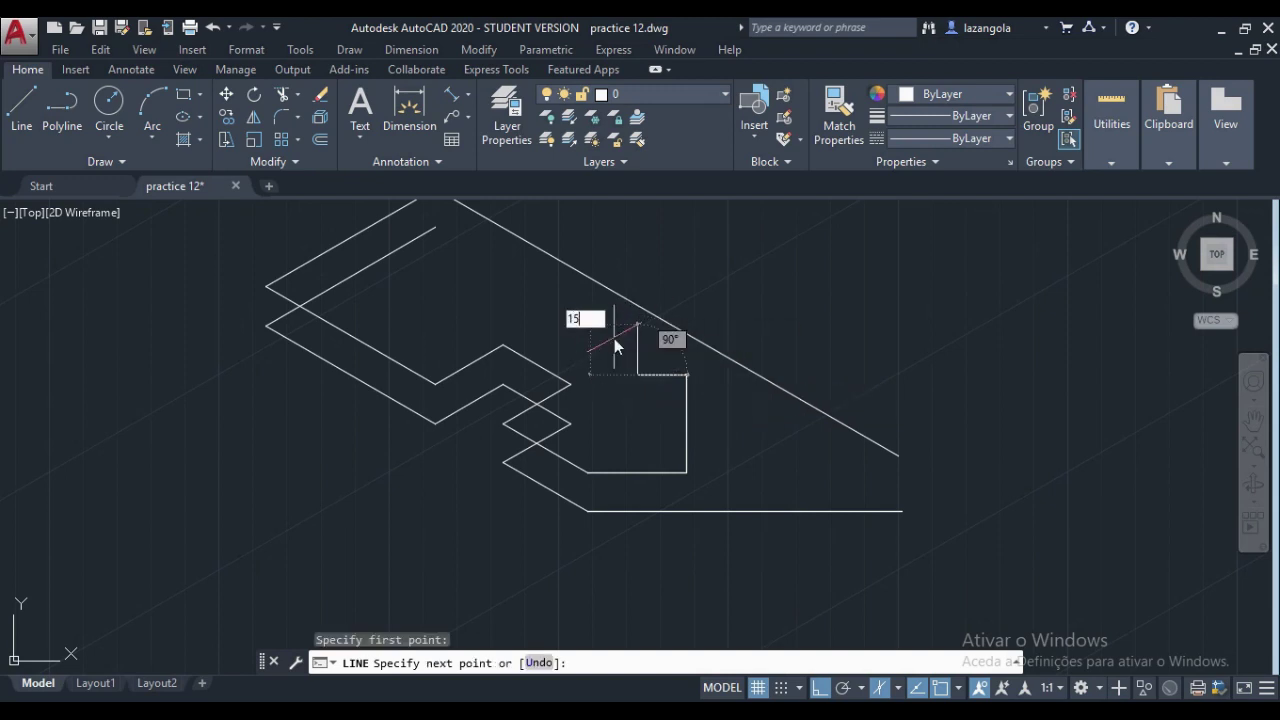
pyautogui.press('Return')
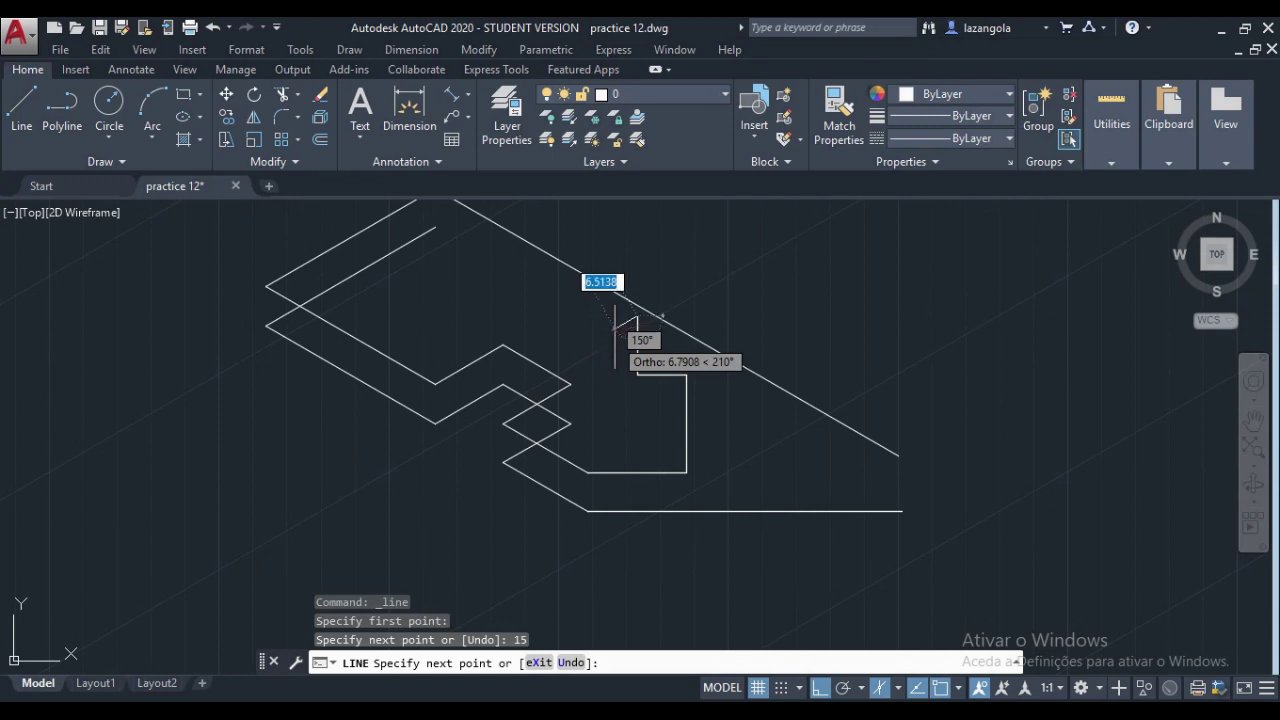
pyautogui.scroll(-3, 729, 389)
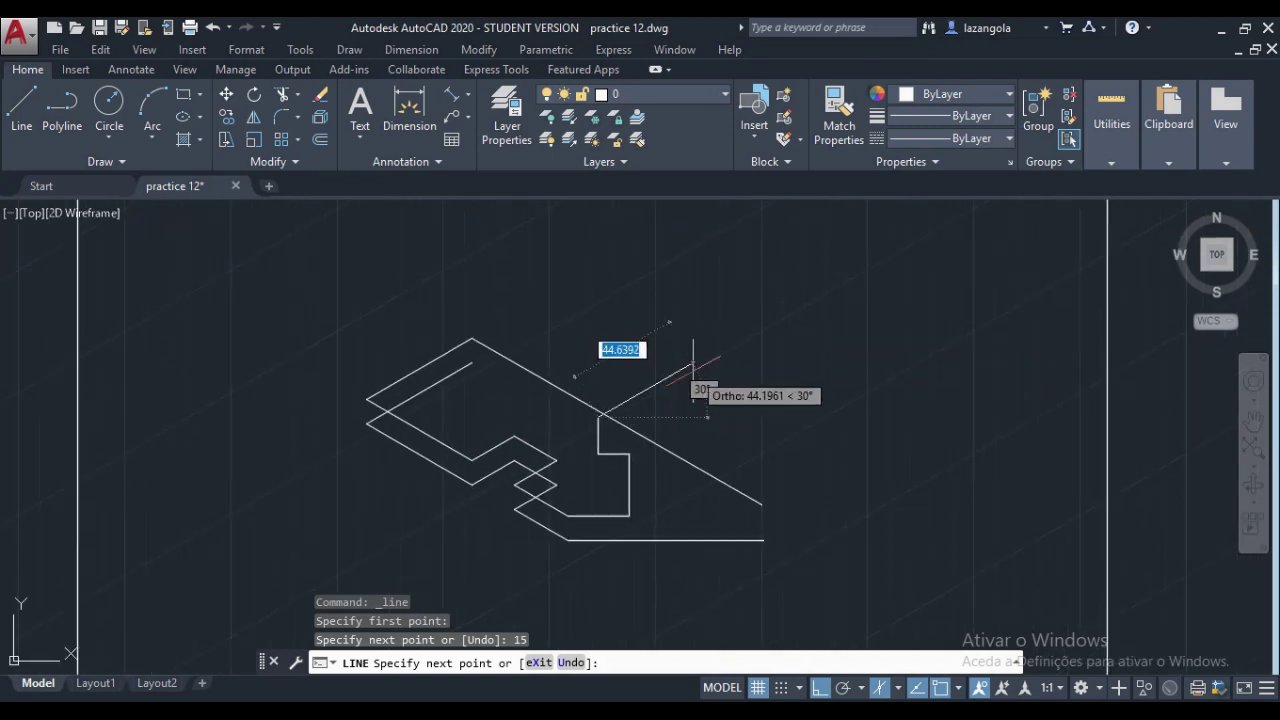
pyautogui.write('4')
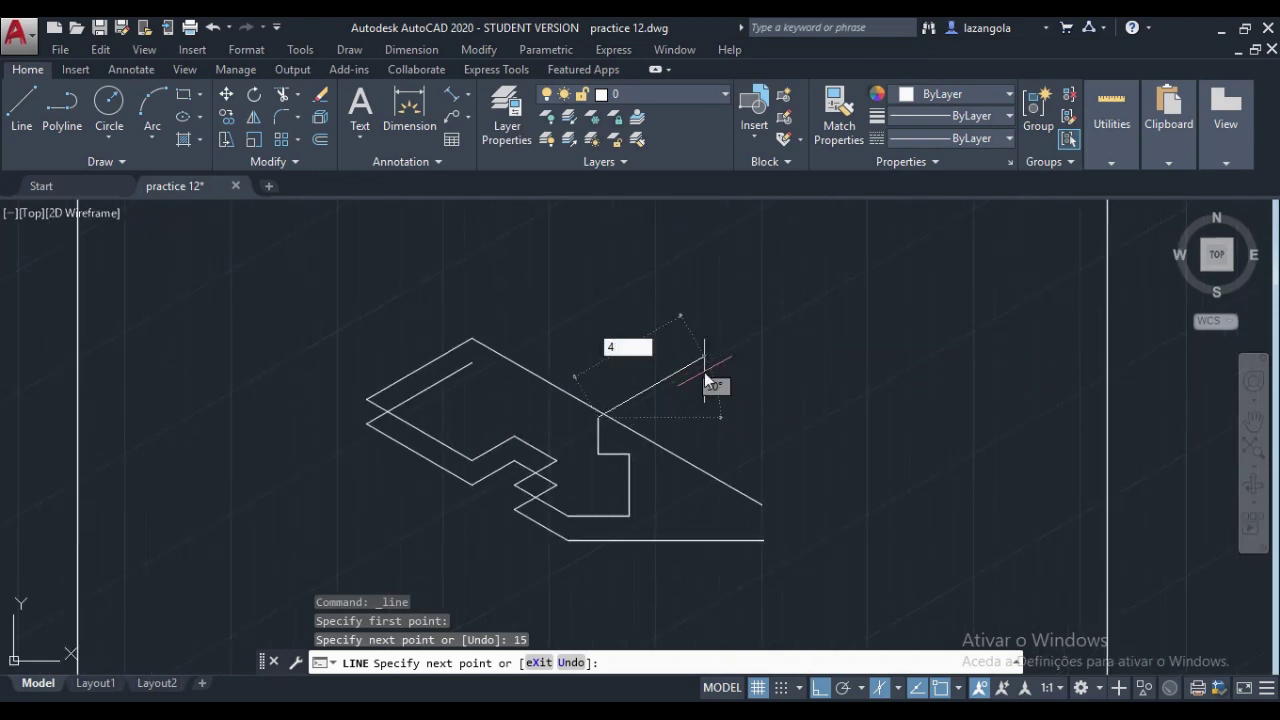
pyautogui.write('1')
pyautogui.press('Return')
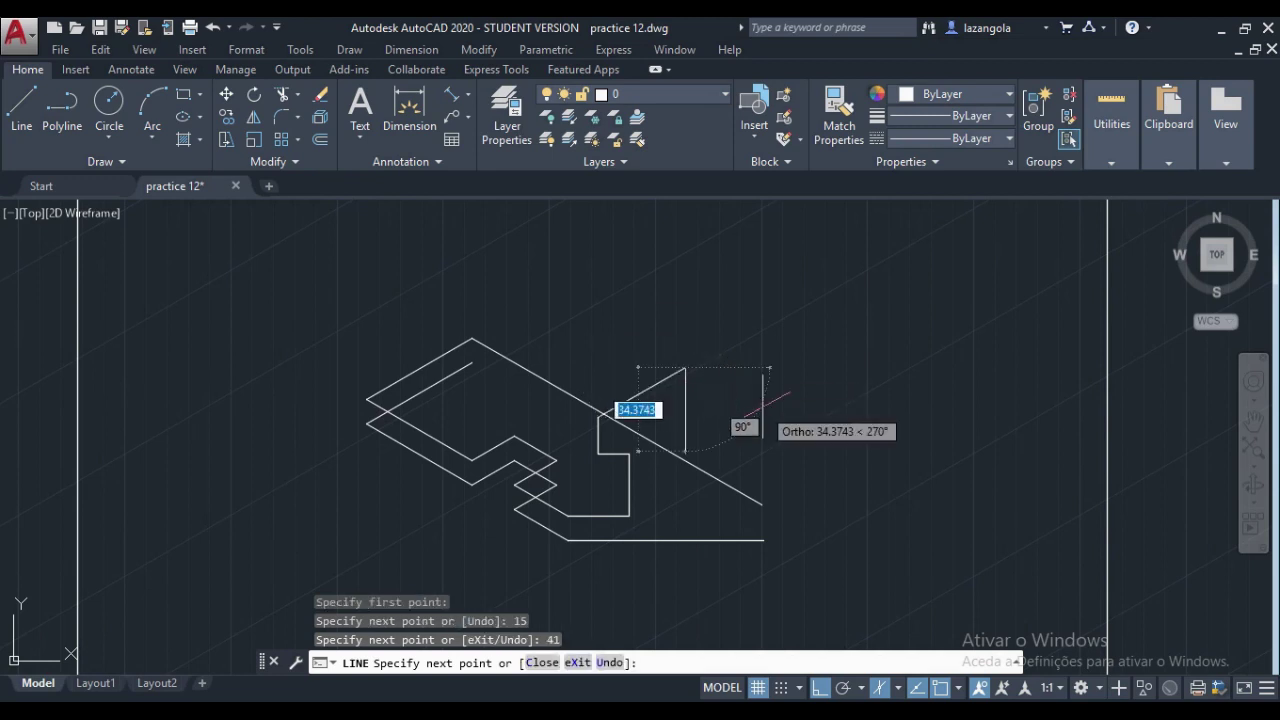
# Step: Continue the line with a 20 mm edge down to the right along the left isoplane and a 7 mm edge back down to the left
pyautogui.press('F5')
pyautogui.write('2')
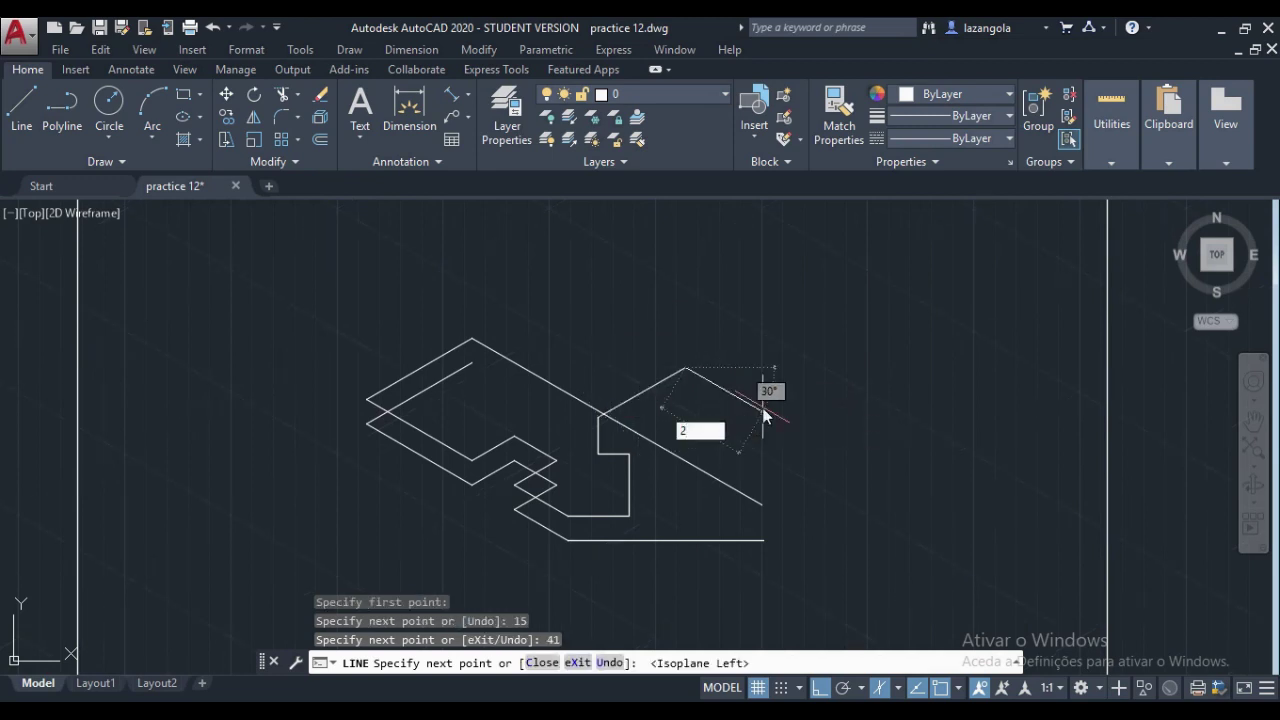
pyautogui.write('0')
pyautogui.press('Return')
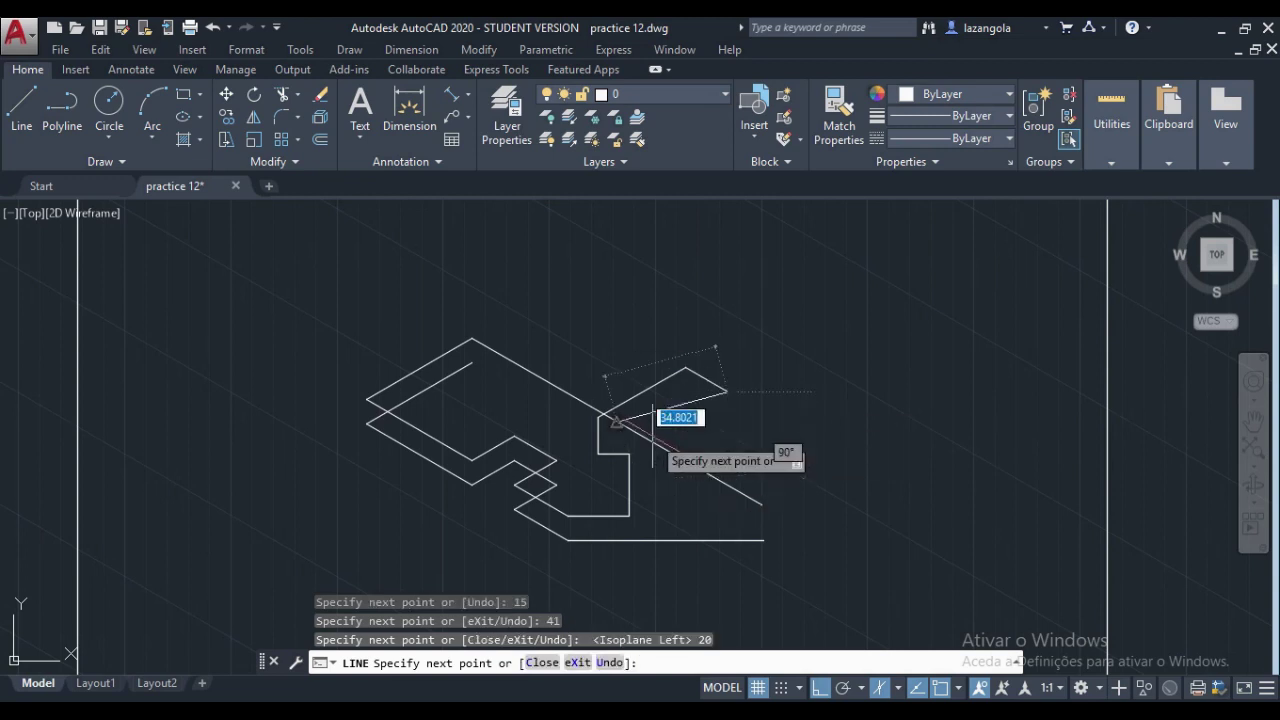
pyautogui.press('F5')
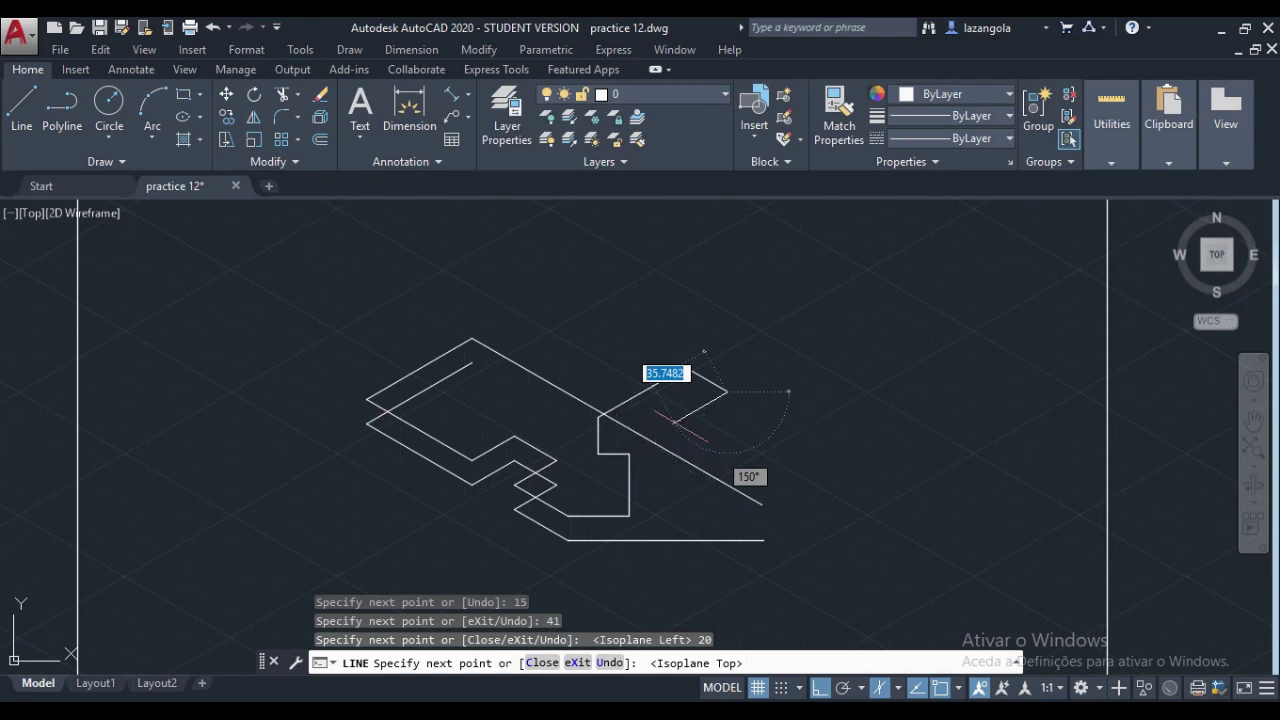
pyautogui.write('7')
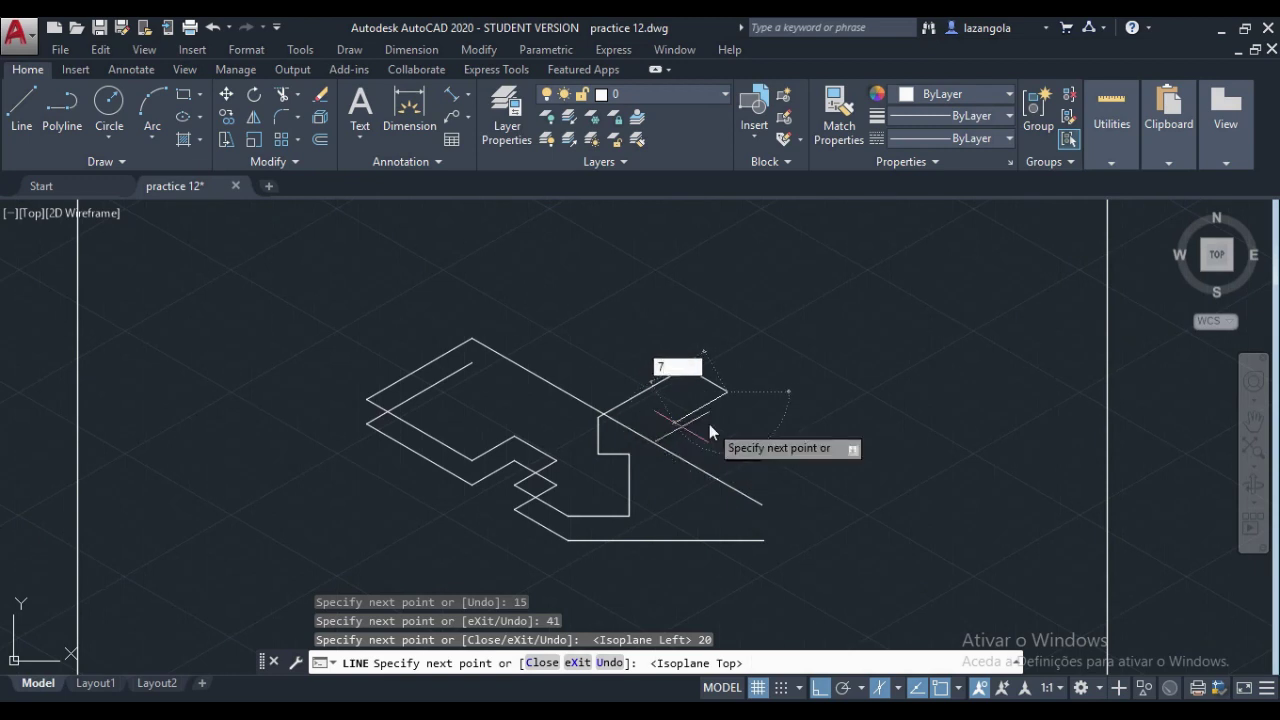
pyautogui.press('Return')
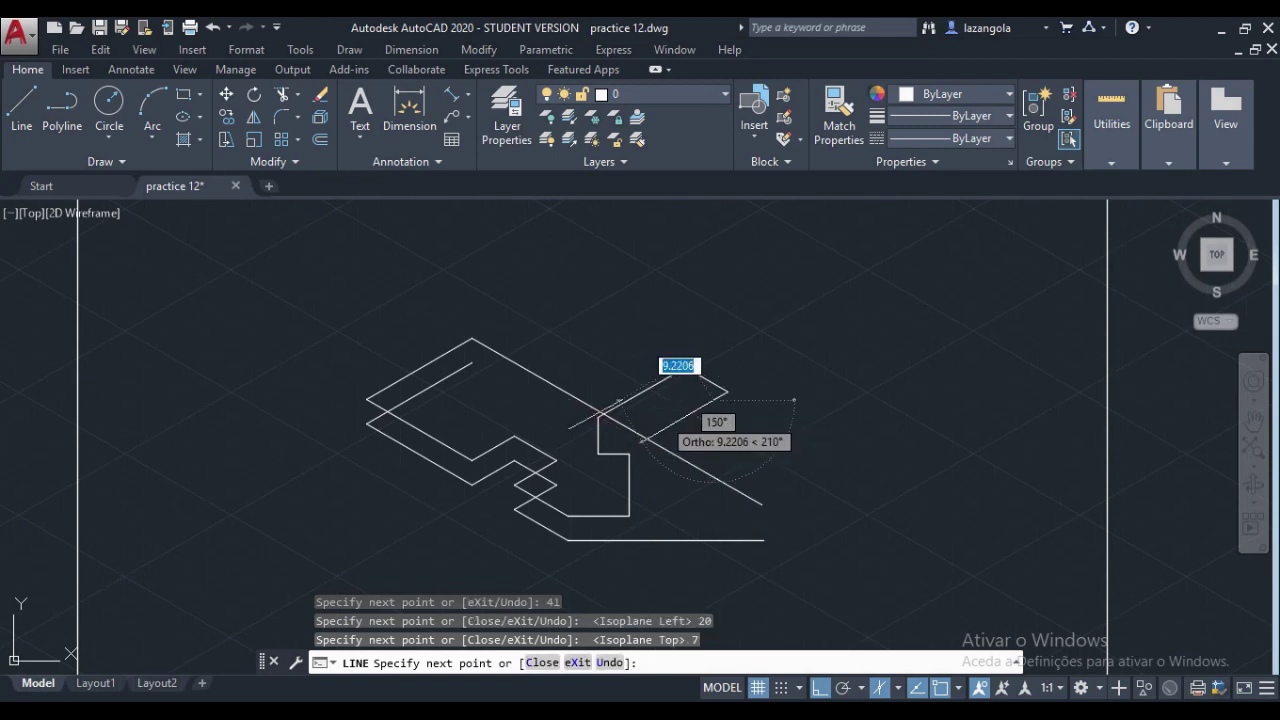
# Step: With Ortho off, join the free end of the 7 mm edge to the upper end of the 15 mm vertical line with a sloping line
pyautogui.click(818, 689)
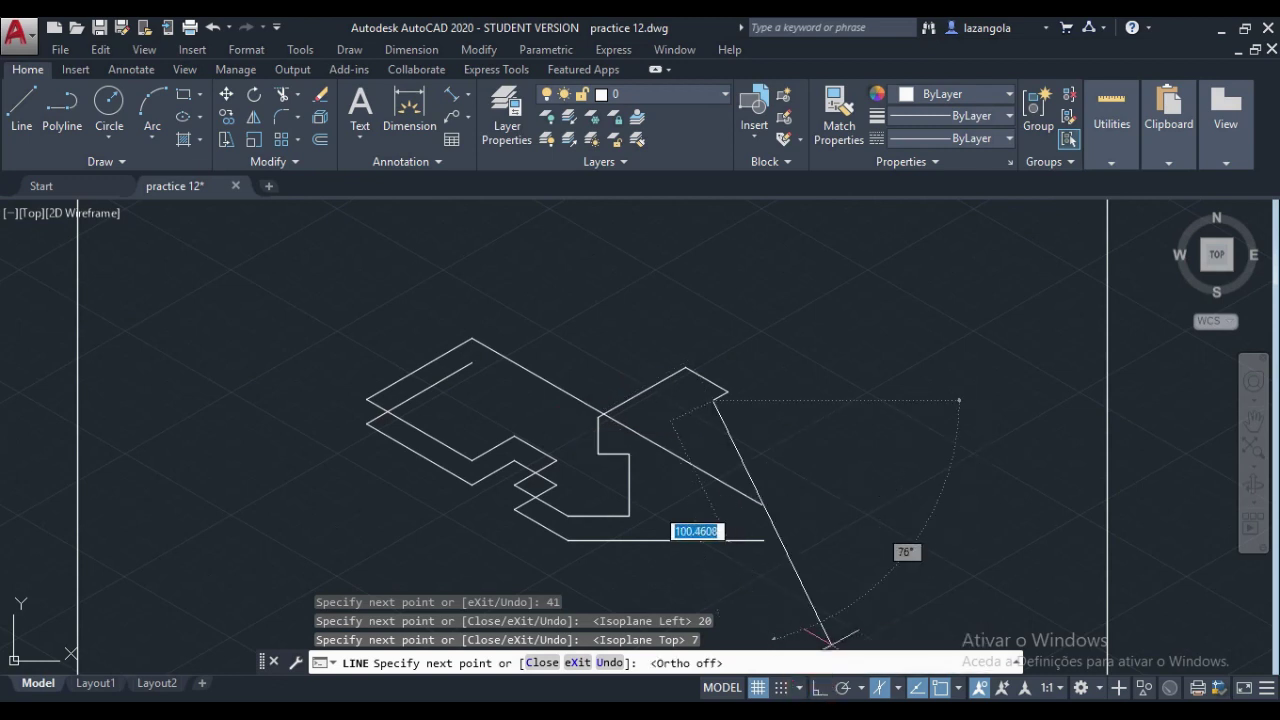
pyautogui.scroll(2, 745, 488)
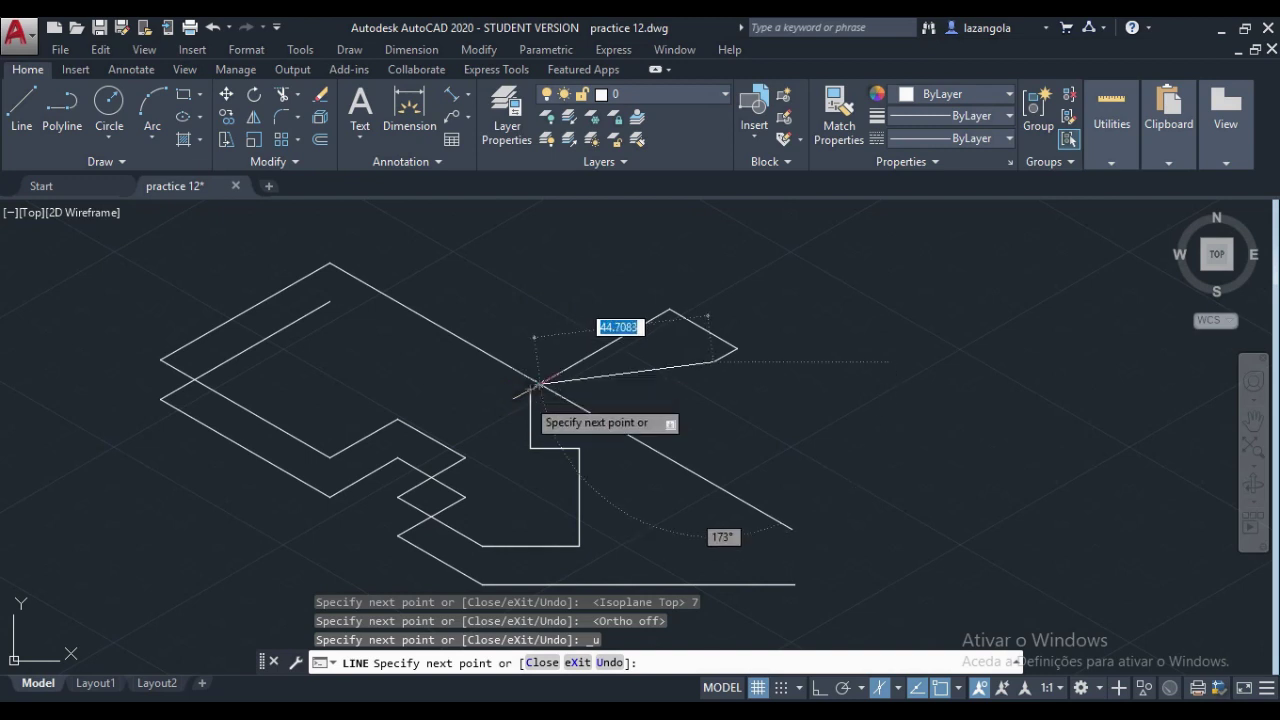
pyautogui.hotkey('ctrl', 'z')
pyautogui.scroll(1, 670, 428)
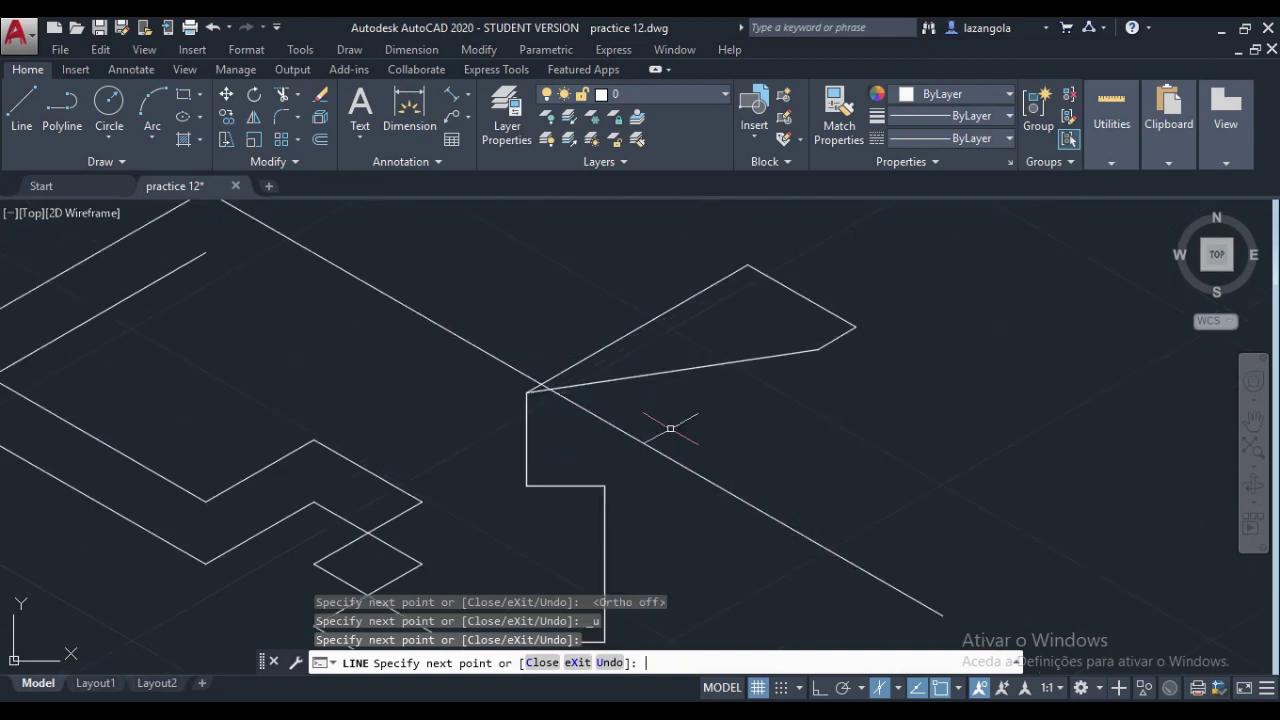
pyautogui.press('Return')
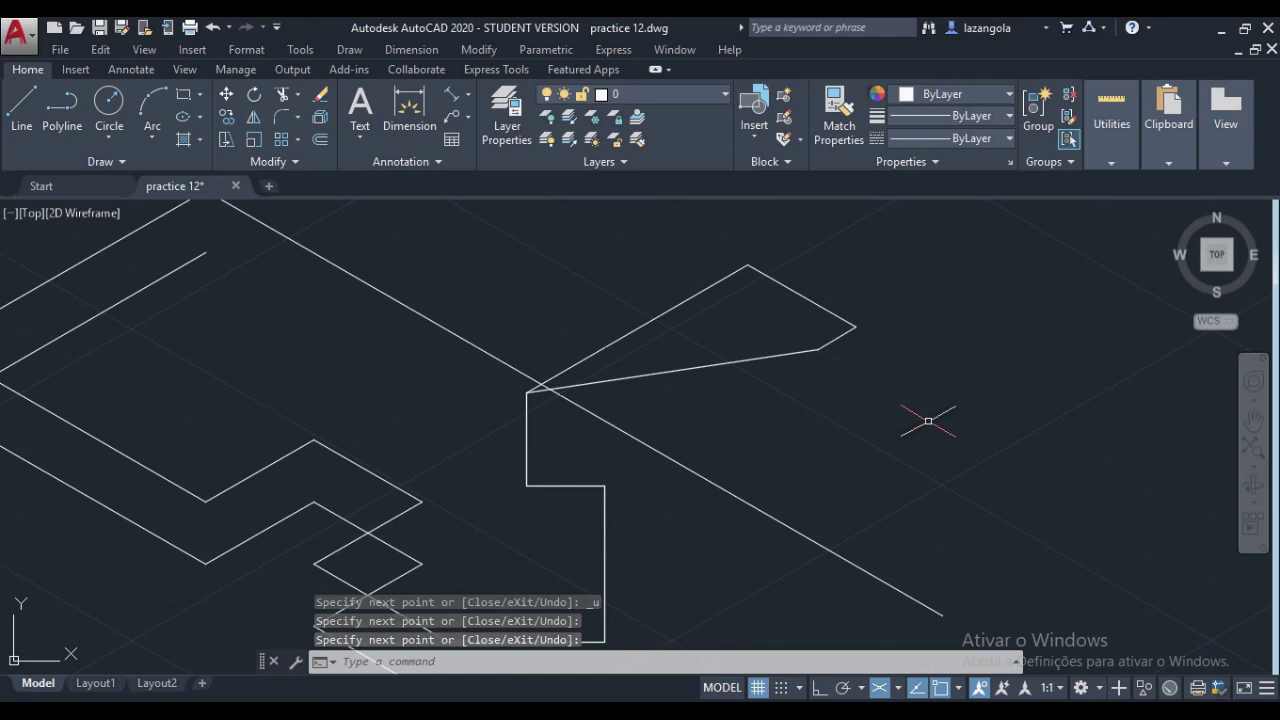
# Step: With Ortho on in the right isoplane, draw a vertical line from the lower-left end of the 7 mm edge down past the base's bottom horizontal edge
pyautogui.scroll(-2, 928, 421)
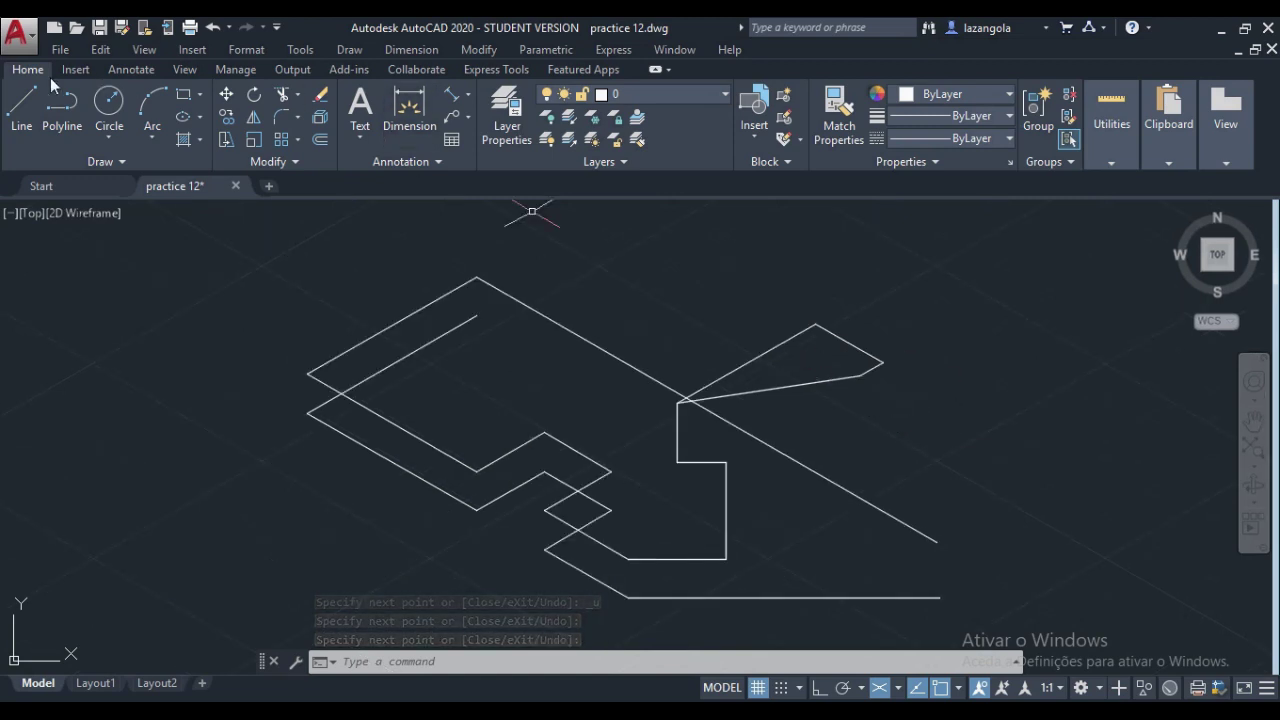
pyautogui.click(18, 128)
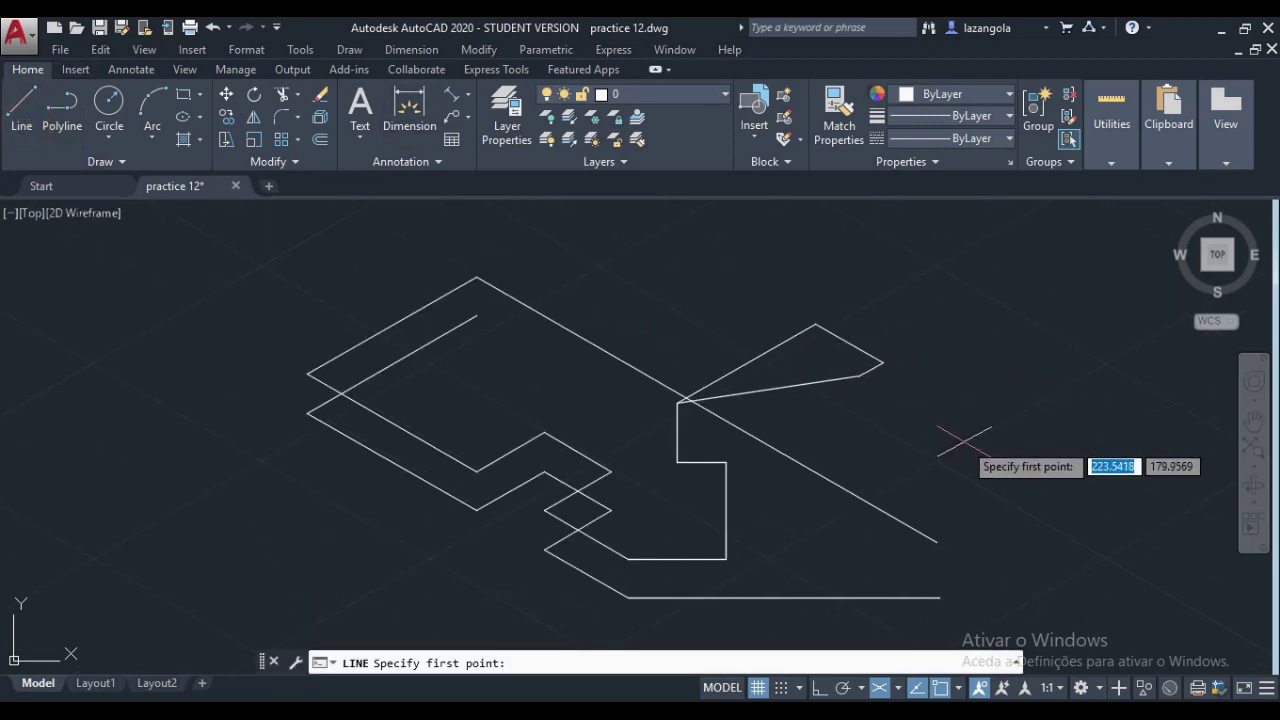
pyautogui.scroll(2, 965, 438)
pyautogui.moveTo(967, 438)
pyautogui.mouseDown(button='middle')
pyautogui.moveTo(803, 397)
pyautogui.moveTo(803, 369)
pyautogui.mouseUp(button='middle')
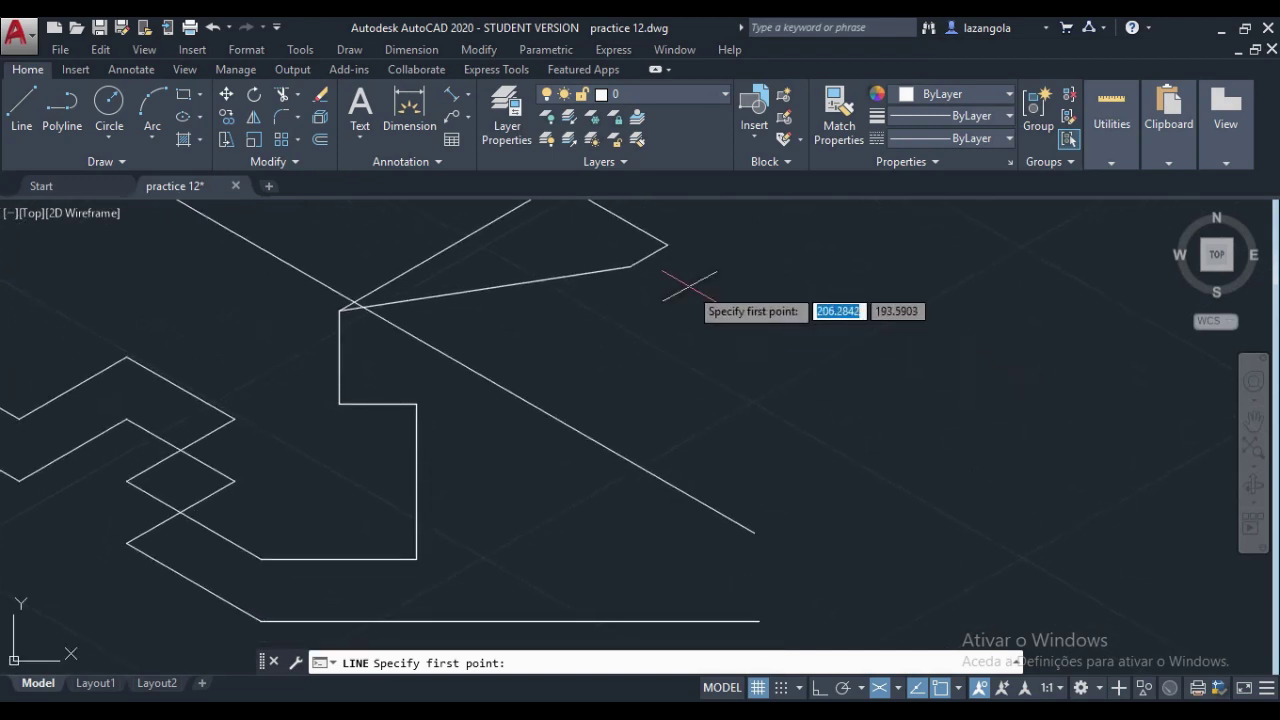
pyautogui.click(629, 267)
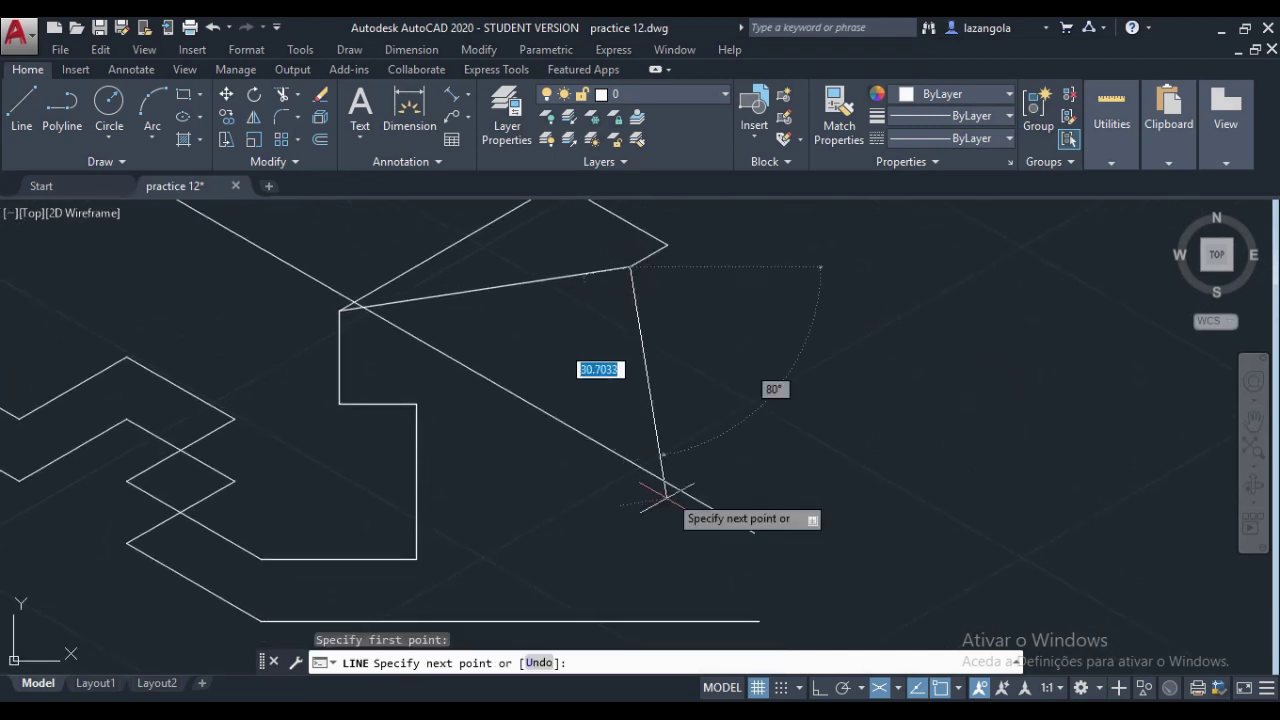
pyautogui.click(818, 688)
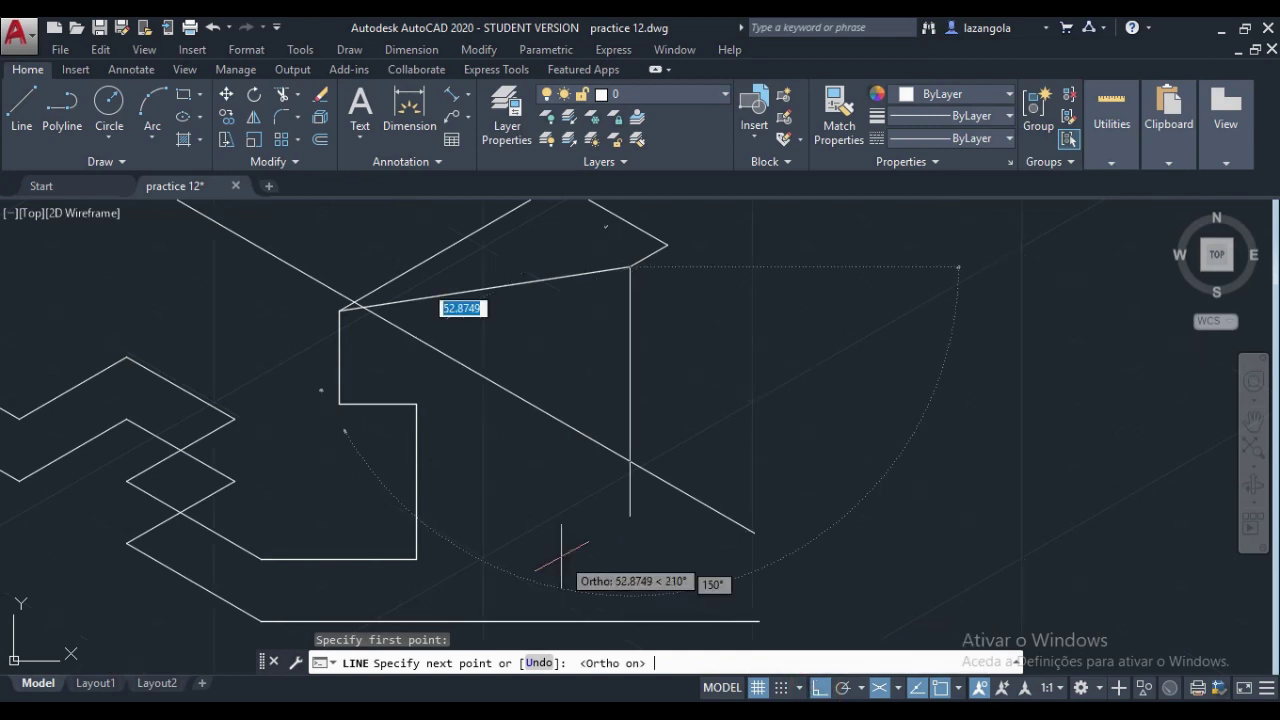
pyautogui.press('F5')
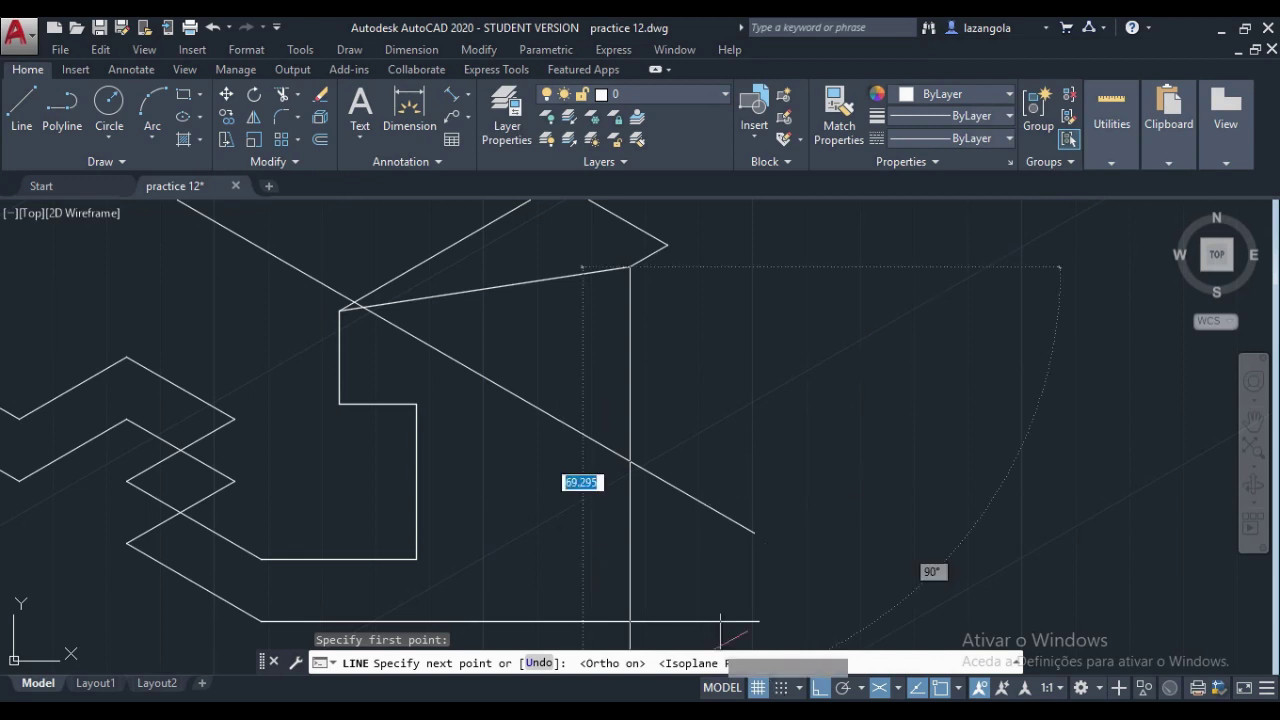
pyautogui.scroll(-2, 590, 572)
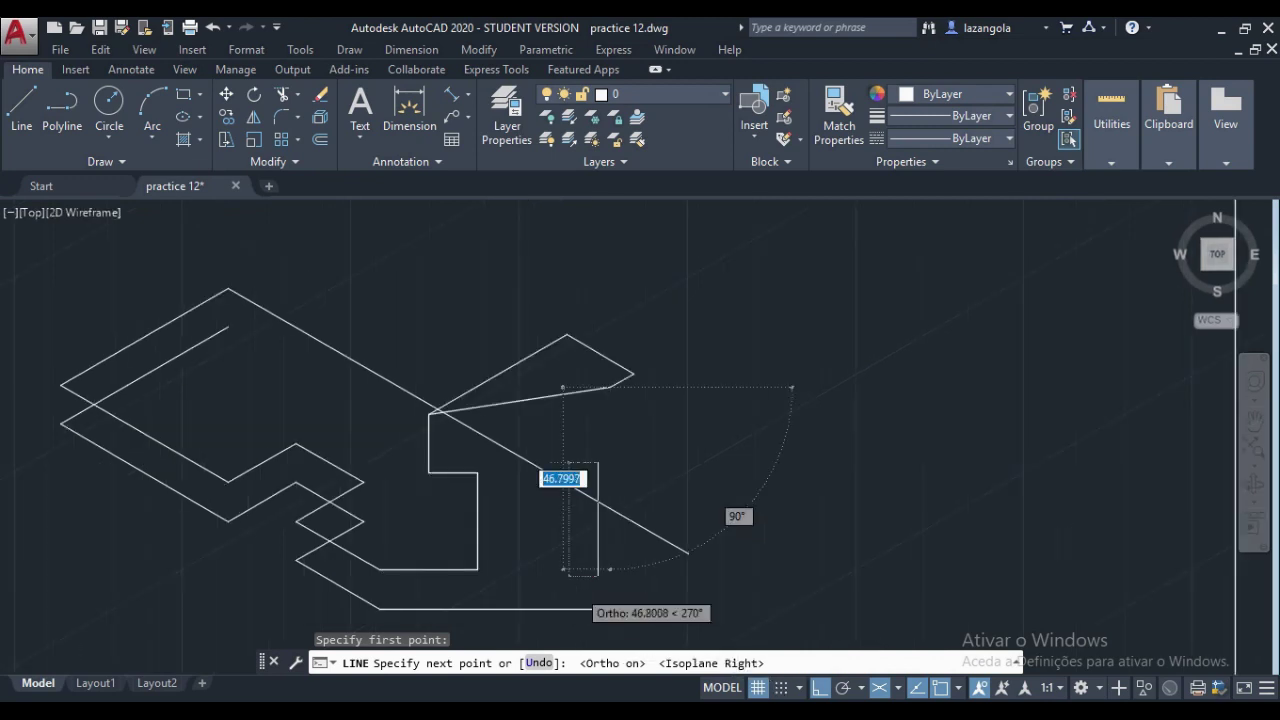
pyautogui.scroll(-2, 583, 587)
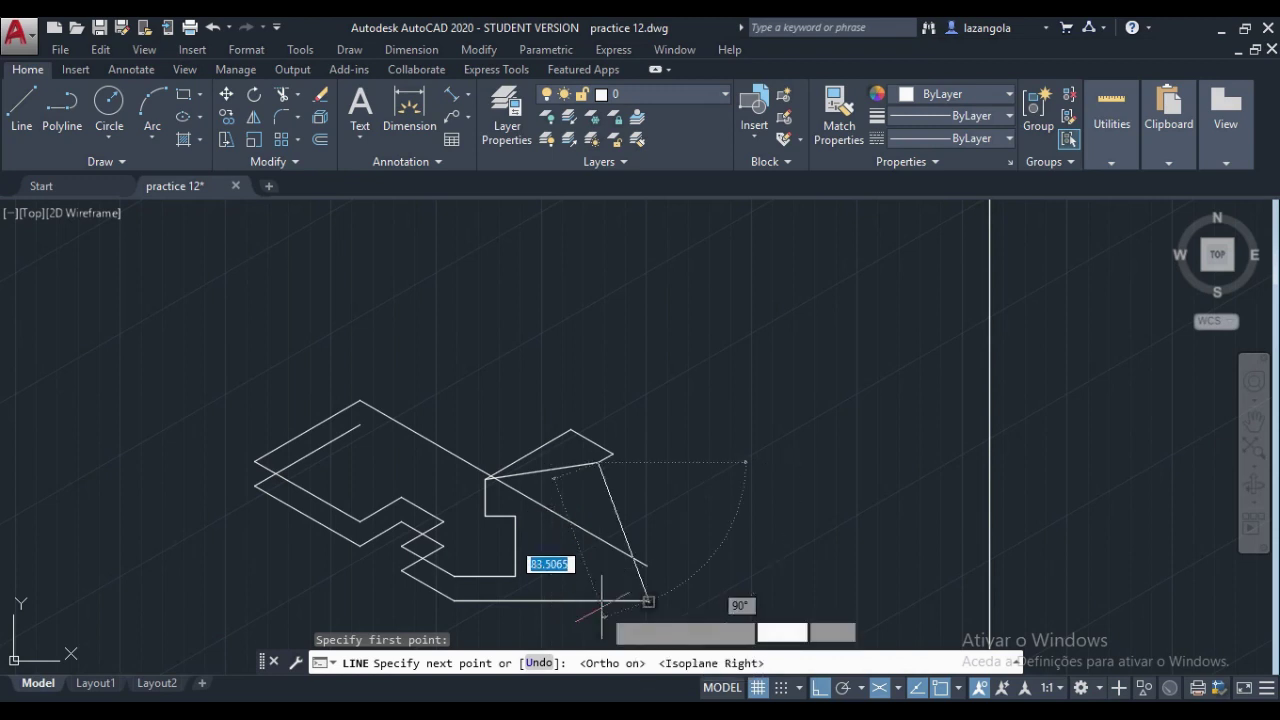
pyautogui.click(598, 630)
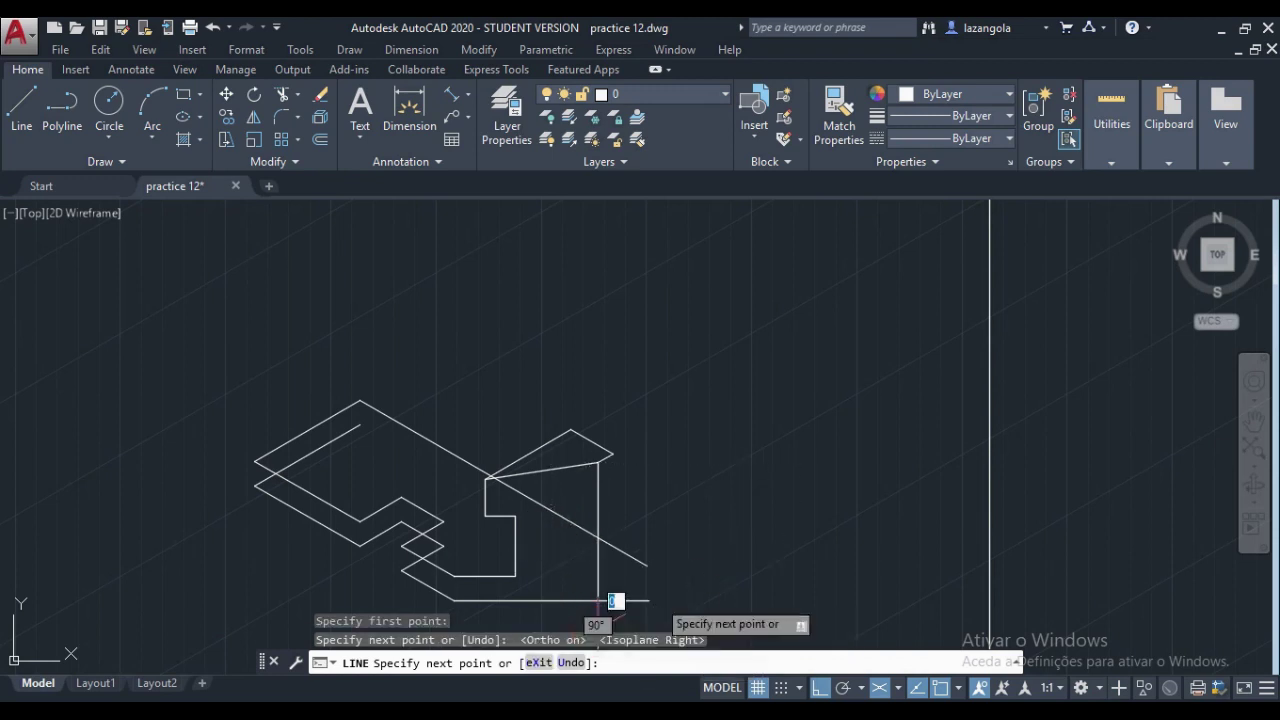
pyautogui.press('Return')
# Step: Trim the overhangs of the new vertical line and the base's bottom horizontal edge beyond their intersection to form a clean corner
pyautogui.scroll(3, 763, 557)
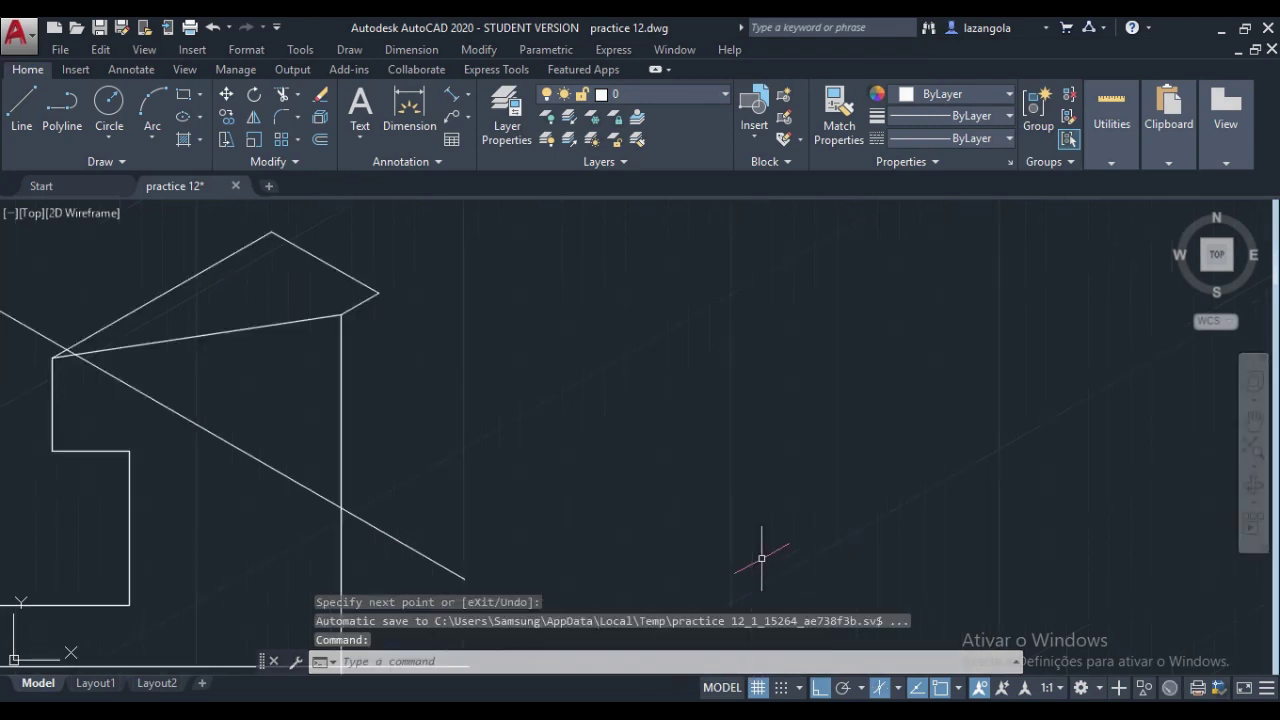
pyautogui.scroll(-3, 734, 546)
pyautogui.moveTo(734, 546)
pyautogui.mouseDown(button='middle')
pyautogui.moveTo(764, 364)
pyautogui.moveTo(709, 400)
pyautogui.mouseUp(button='middle')
pyautogui.scroll(3, 710, 405)
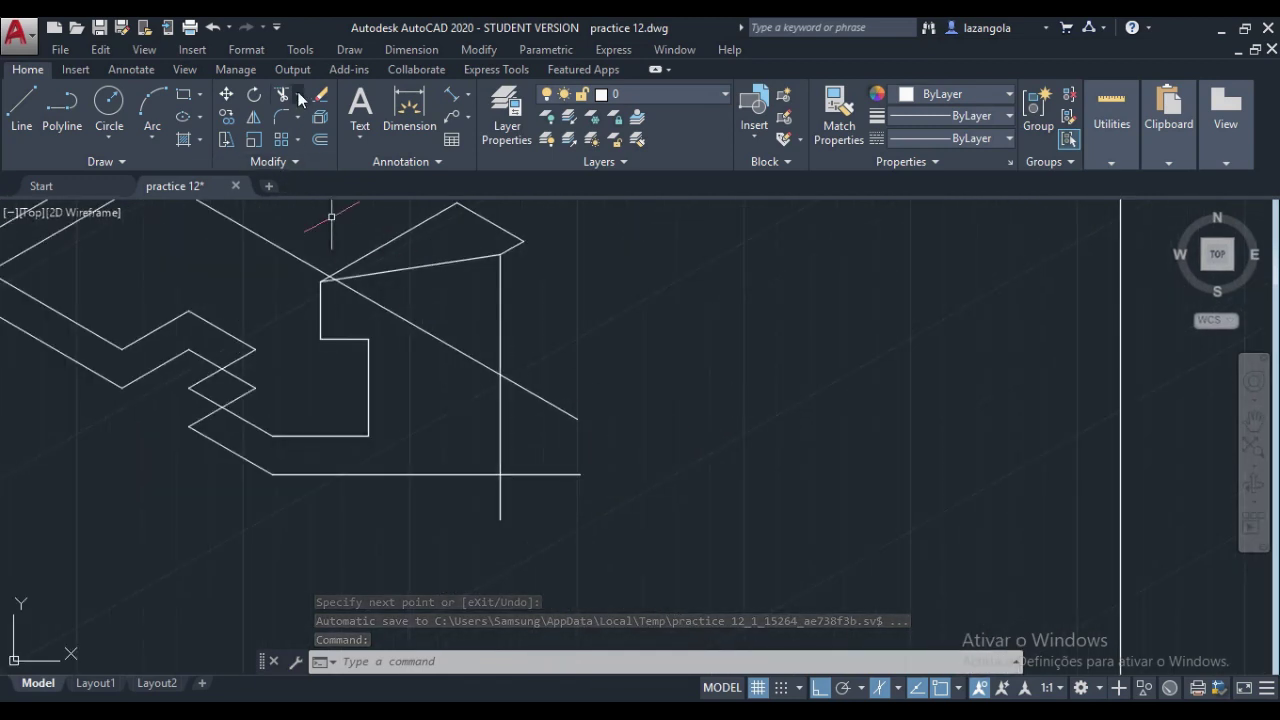
pyautogui.click(284, 96)
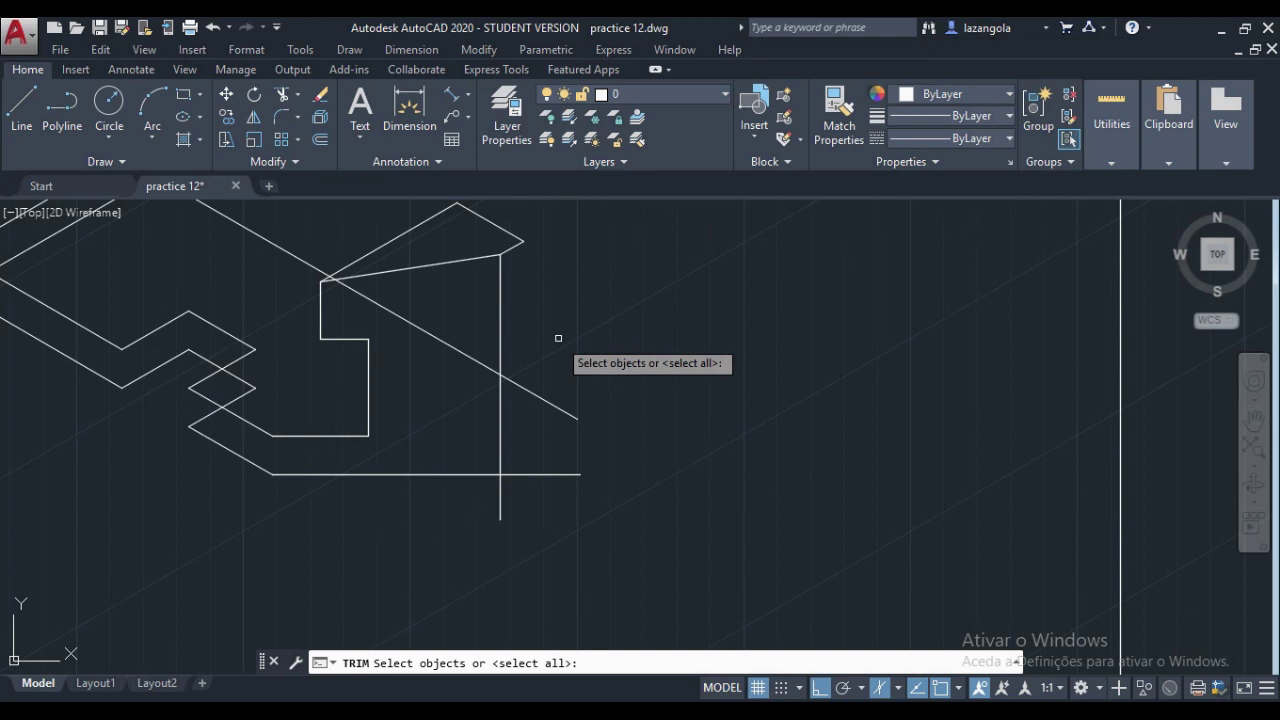
pyautogui.press('Return')
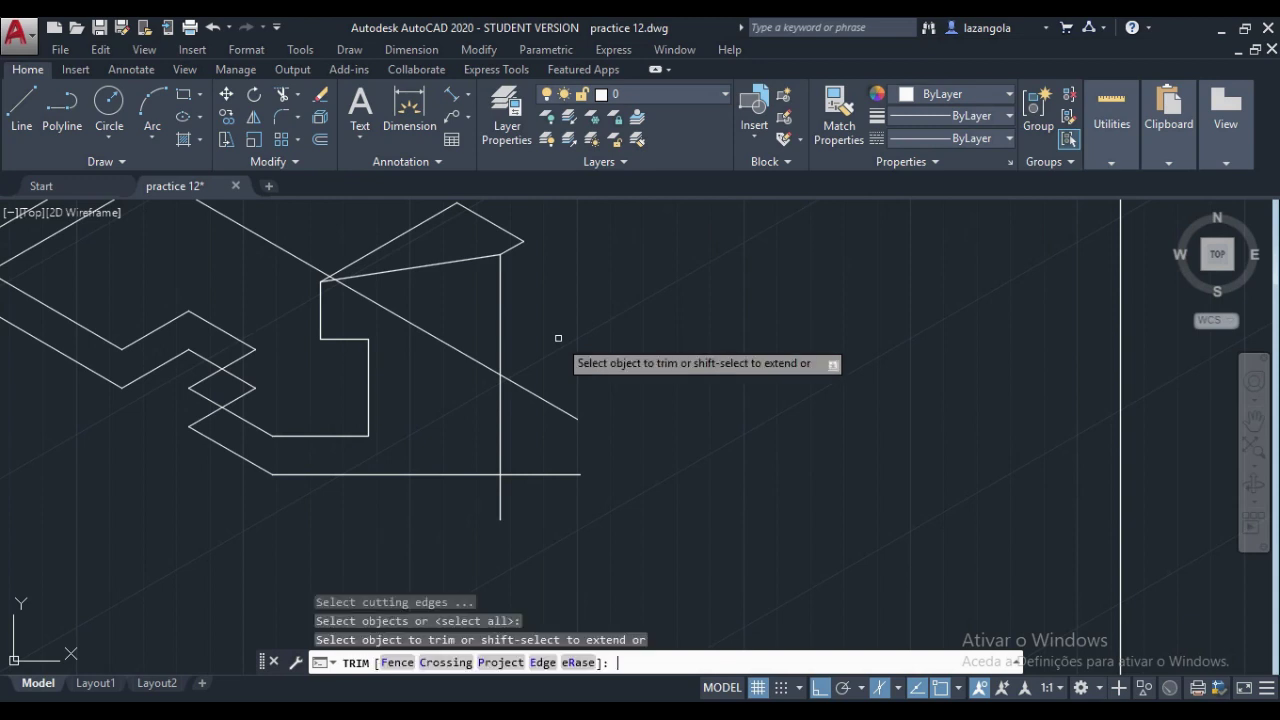
pyautogui.click(501, 511)
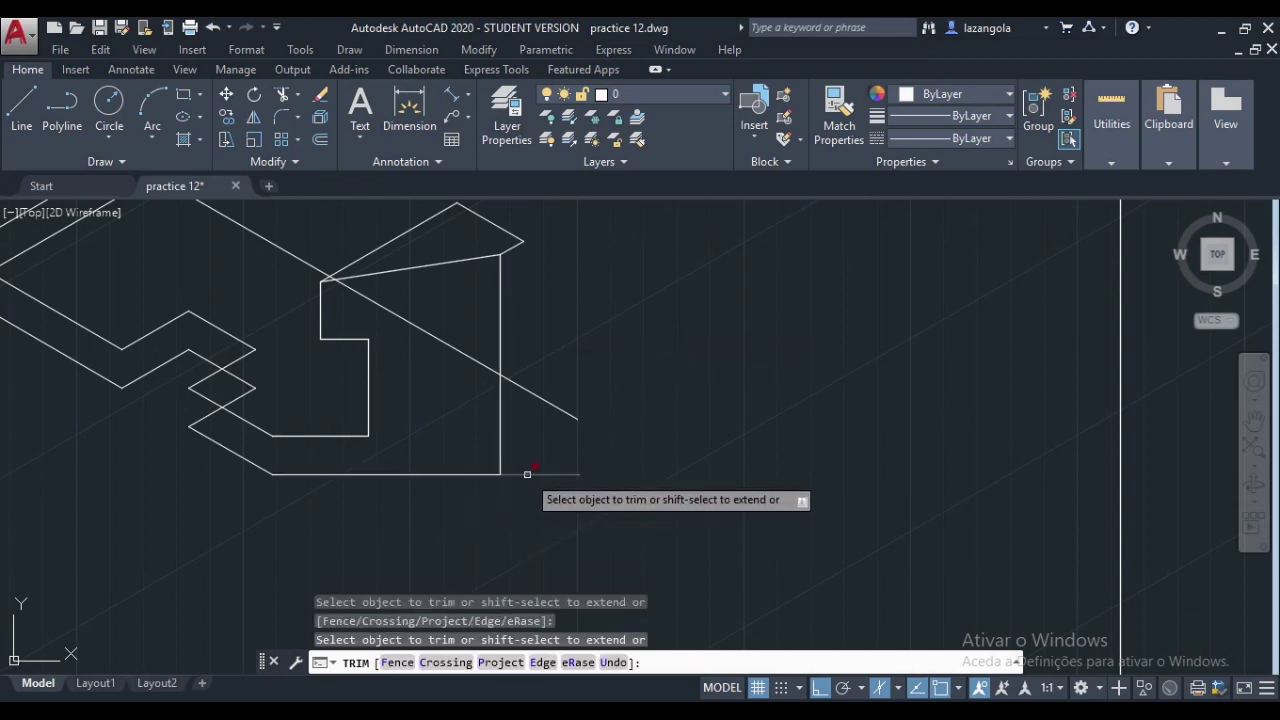
pyautogui.click(527, 474)
pyautogui.press('Return')
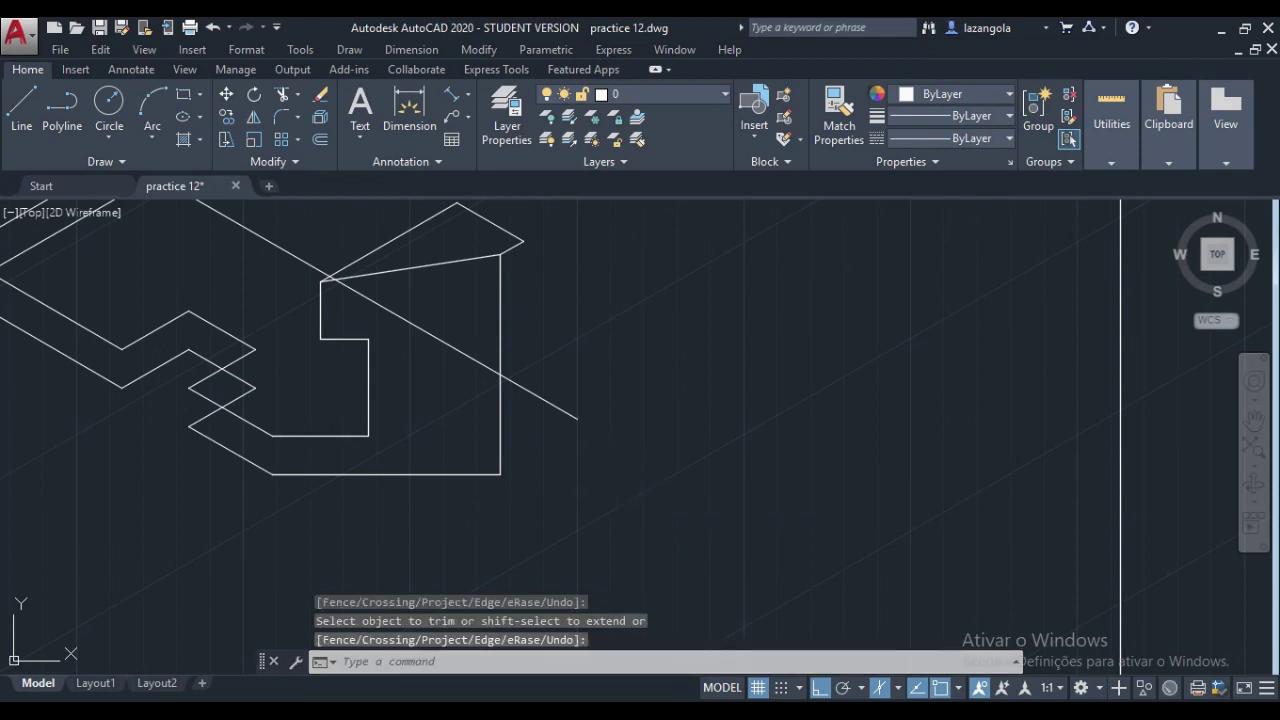
# Step: Copy the trimmed vertical edge from its upper end to the outer end of the 7 mm edge
pyautogui.click(228, 118)
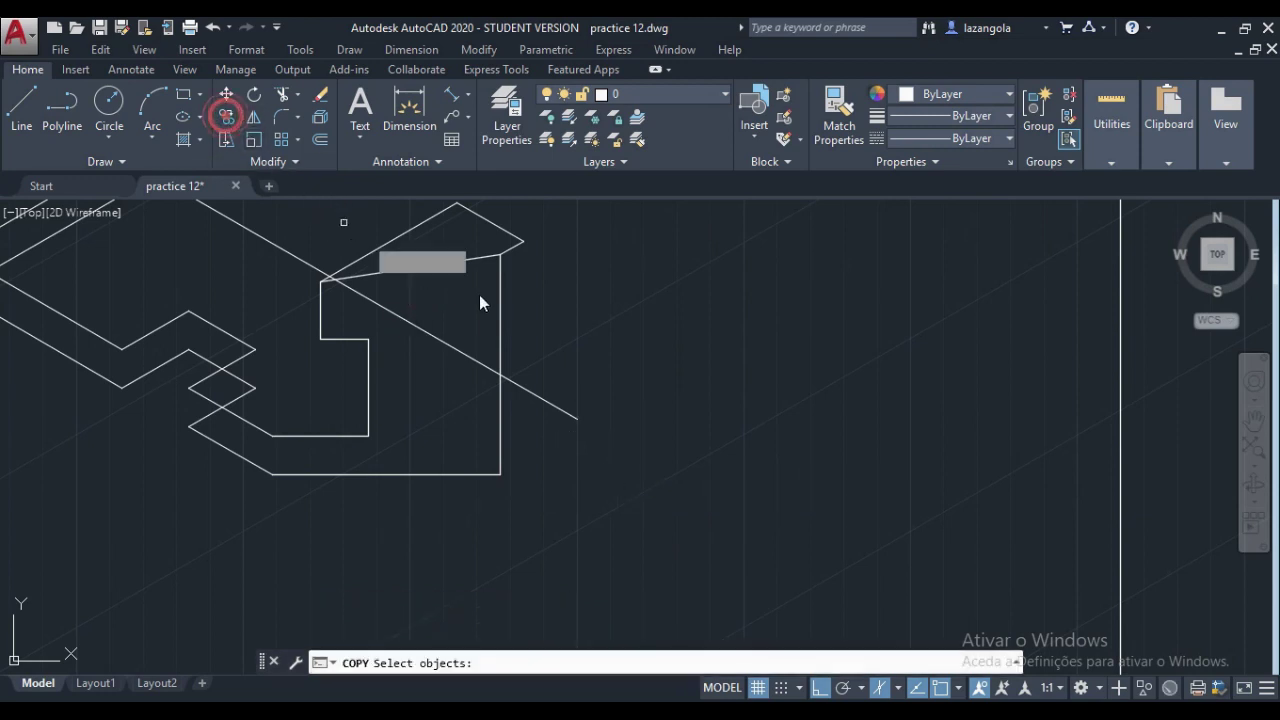
pyautogui.click(500, 301)
pyautogui.press('Return')
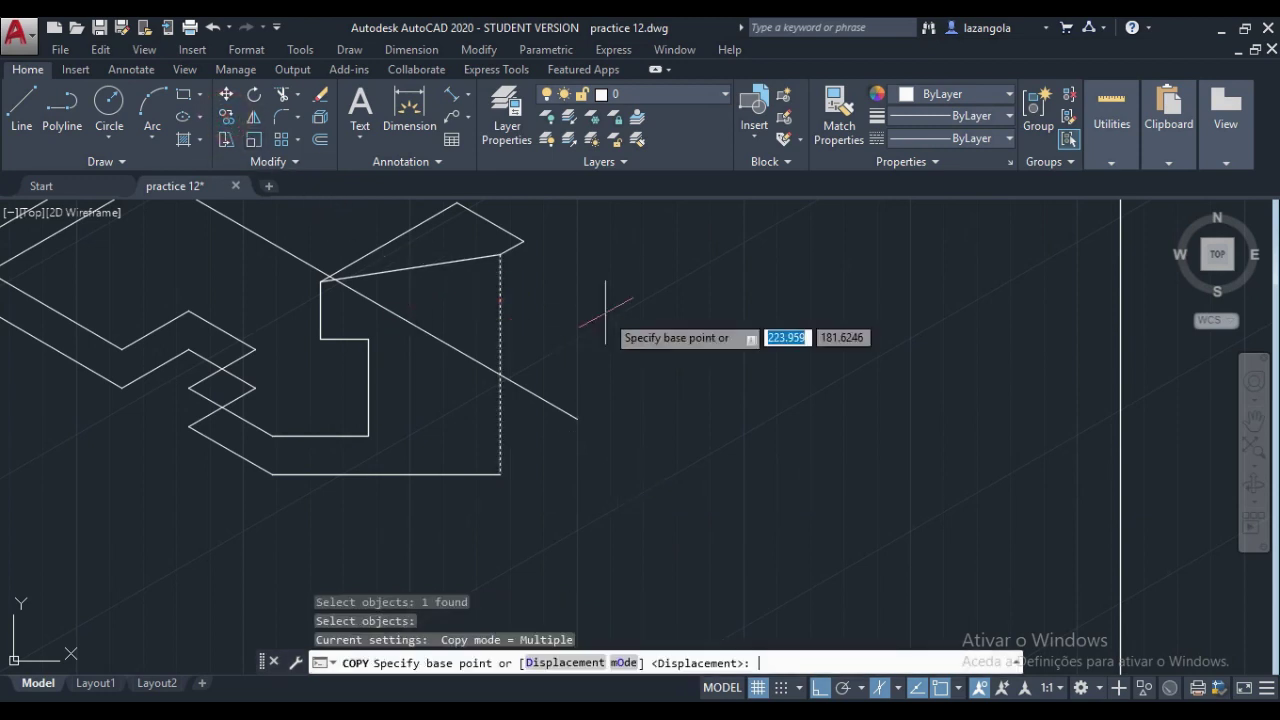
pyautogui.moveTo(604, 311); pyautogui.dragTo(531, 377, button='middle')
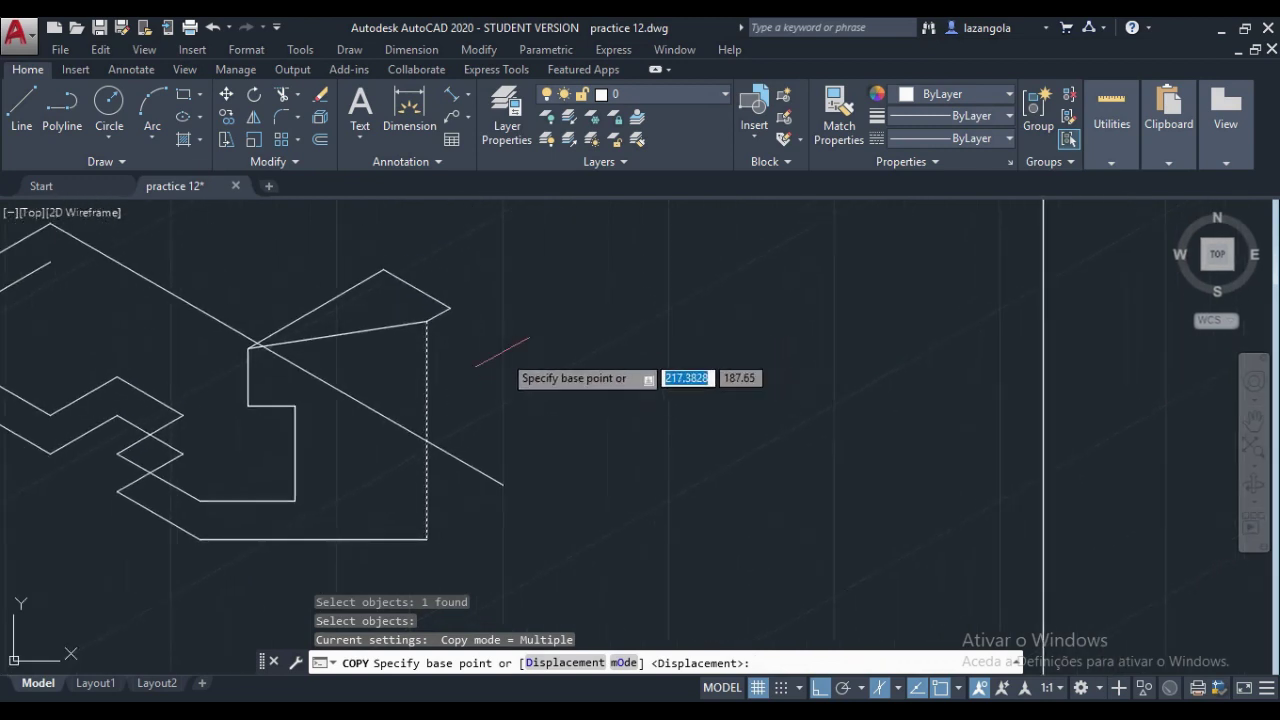
pyautogui.click(427, 322)
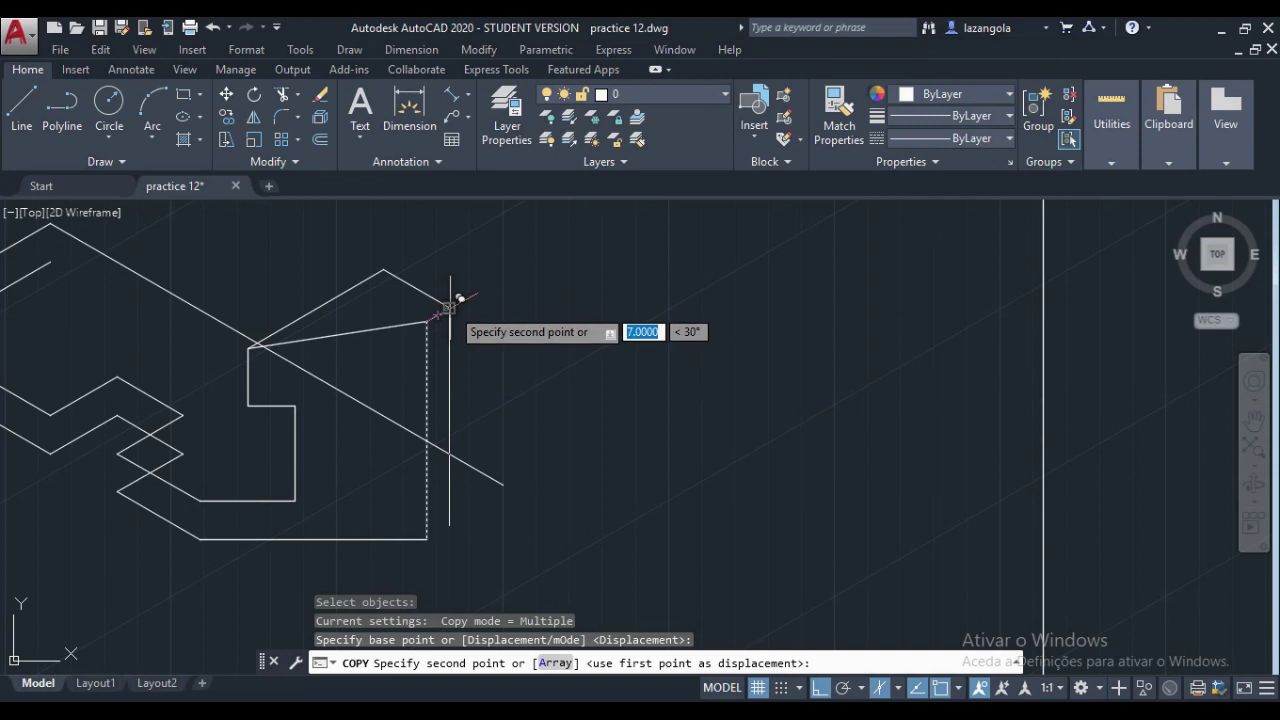
pyautogui.click(459, 298)
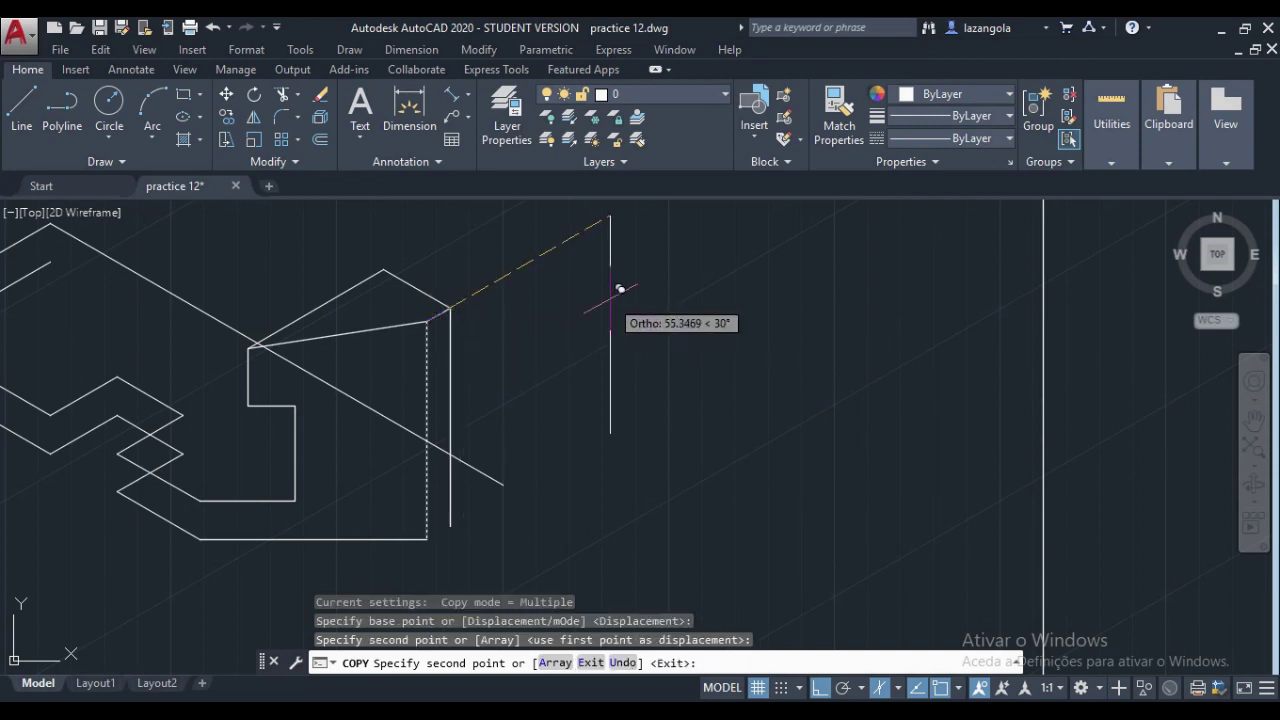
# Step: Join the lower ends of the upright's two tall vertical edges with a short isometric line
pyautogui.press('Return')
pyautogui.scroll(2, 610, 305)
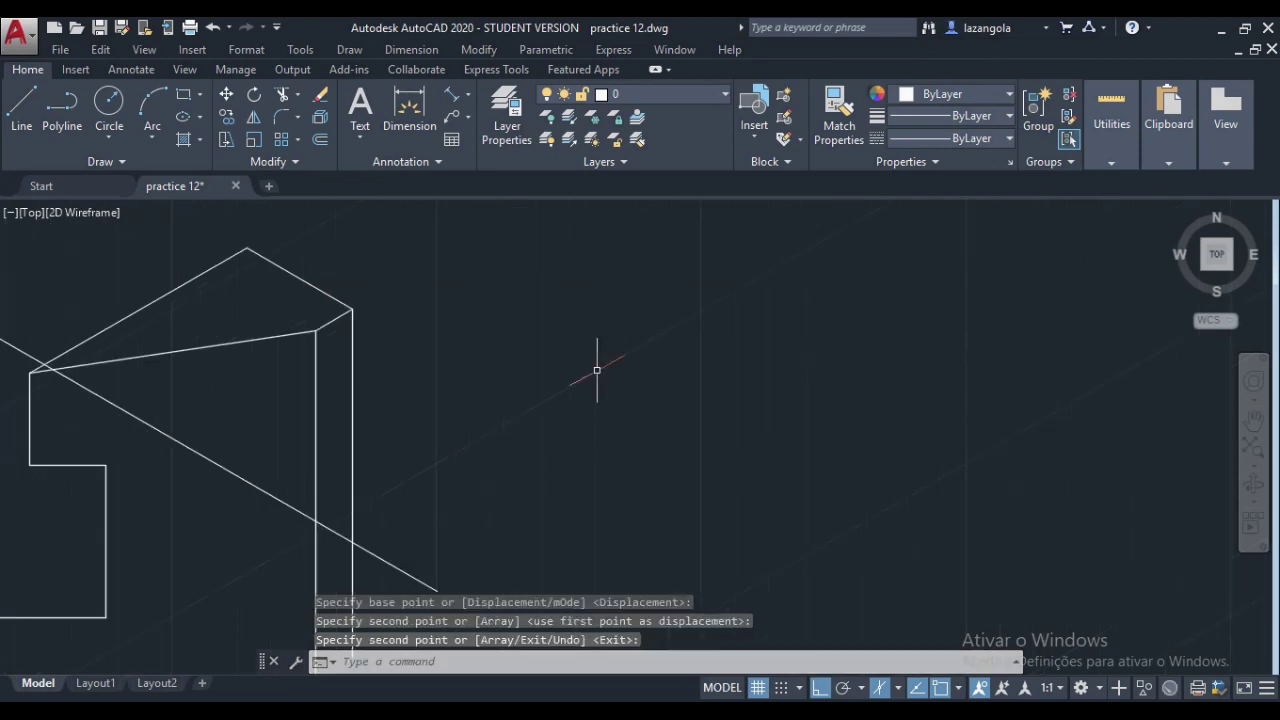
pyautogui.scroll(-2, 597, 370)
pyautogui.scroll(2, 634, 343)
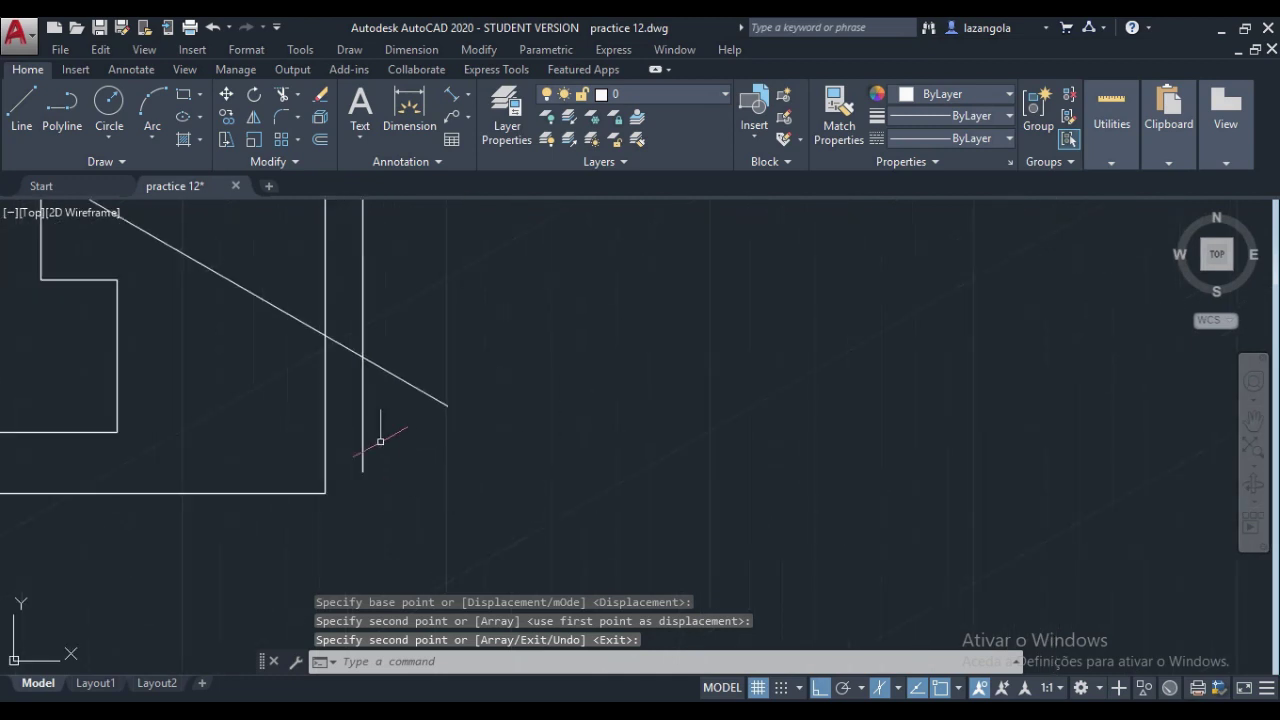
pyautogui.click(22, 105)
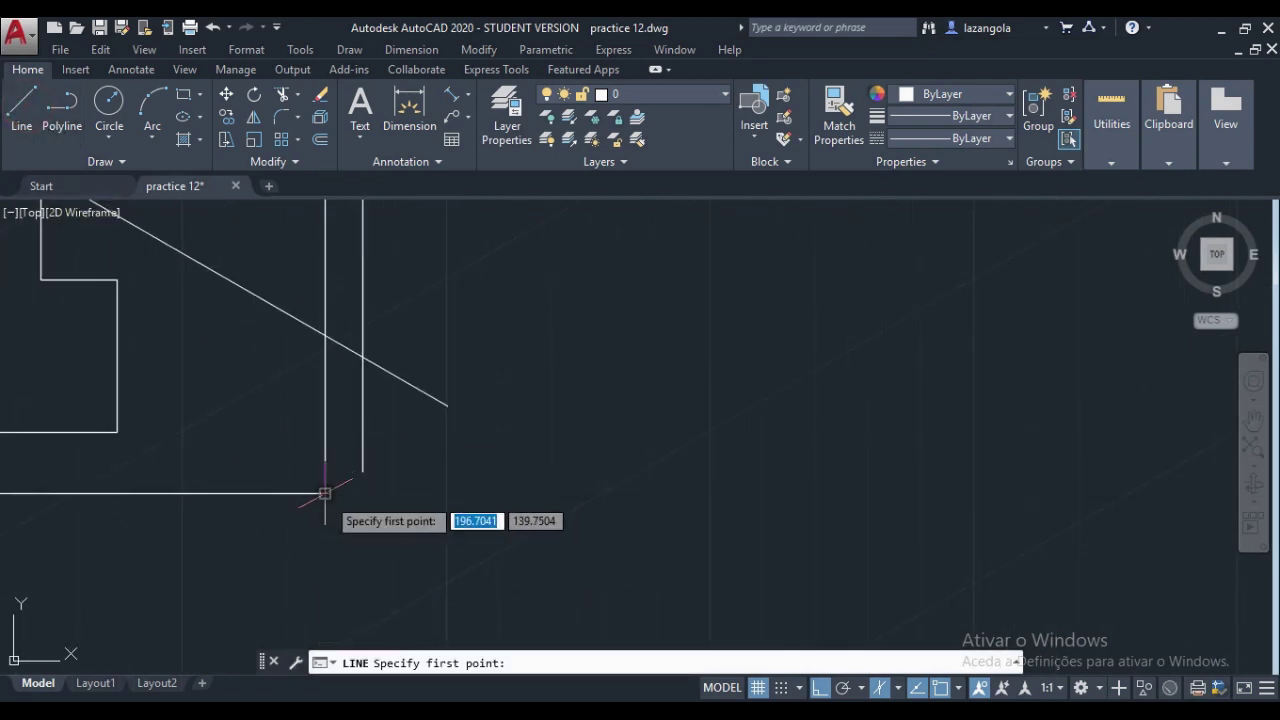
pyautogui.click(325, 493)
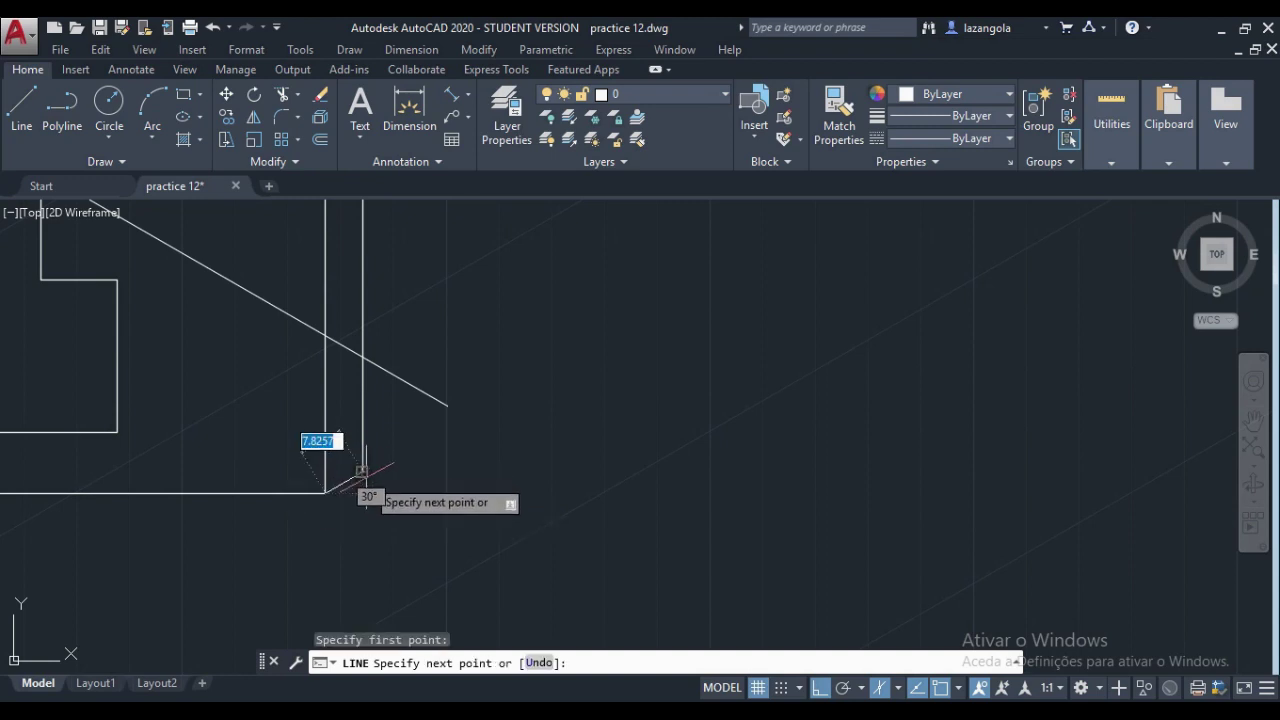
pyautogui.click(361, 469)
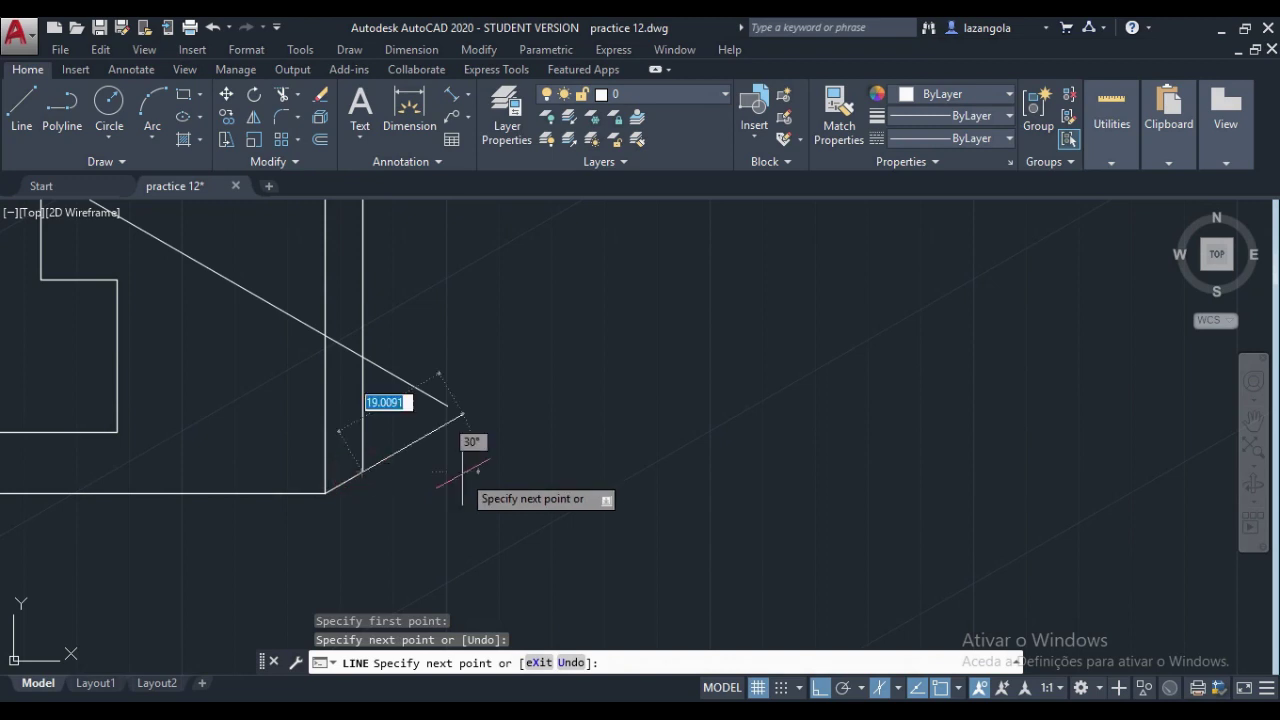
pyautogui.press('Return')
pyautogui.scroll(-5, 449, 463)
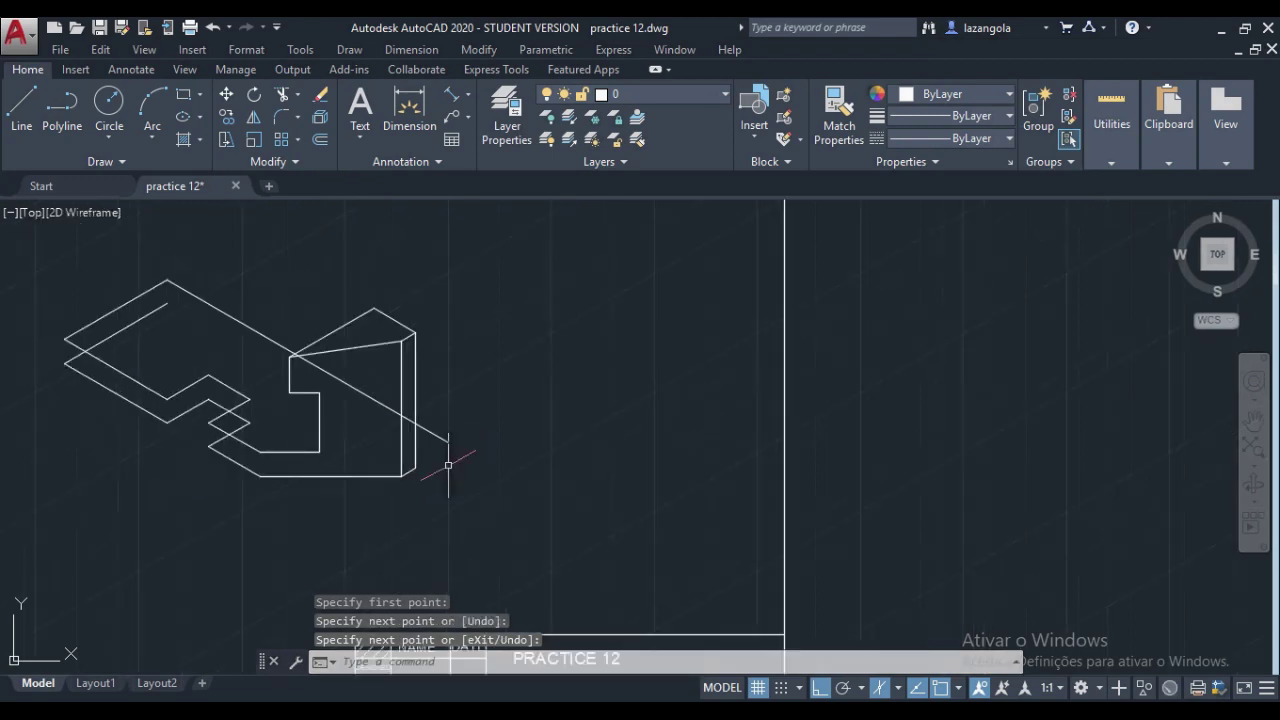
pyautogui.moveTo(449, 457); pyautogui.dragTo(680, 545, button='middle')
pyautogui.scroll(2, 404, 424)
pyautogui.press('Escape')
pyautogui.press('Escape')
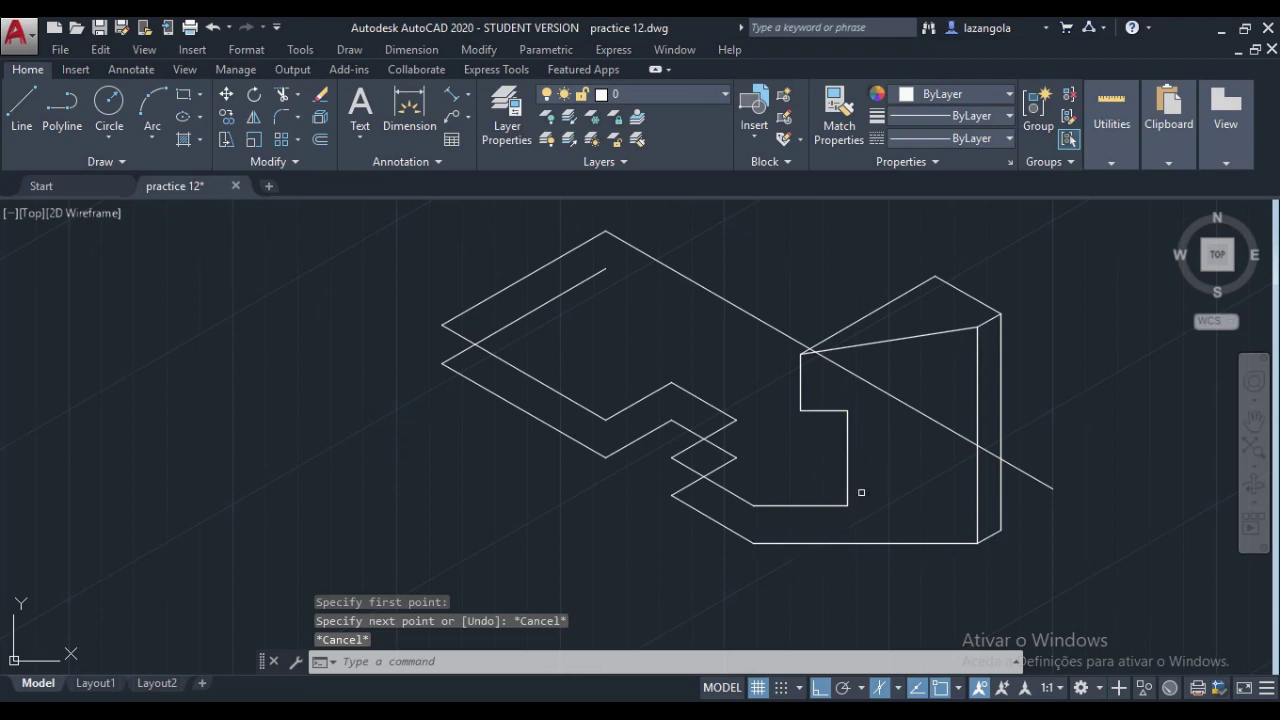
# Step: Trim the base's long rear edge where it passes beyond the upright's upper back edge, using that edge as the cutting boundary
pyautogui.scroll(2, 912, 444)
pyautogui.moveTo(909, 437)
pyautogui.mouseDown(button='middle')
pyautogui.moveTo(709, 571)
pyautogui.moveTo(607, 411)
pyautogui.mouseUp(button='middle')
pyautogui.click(283, 97)
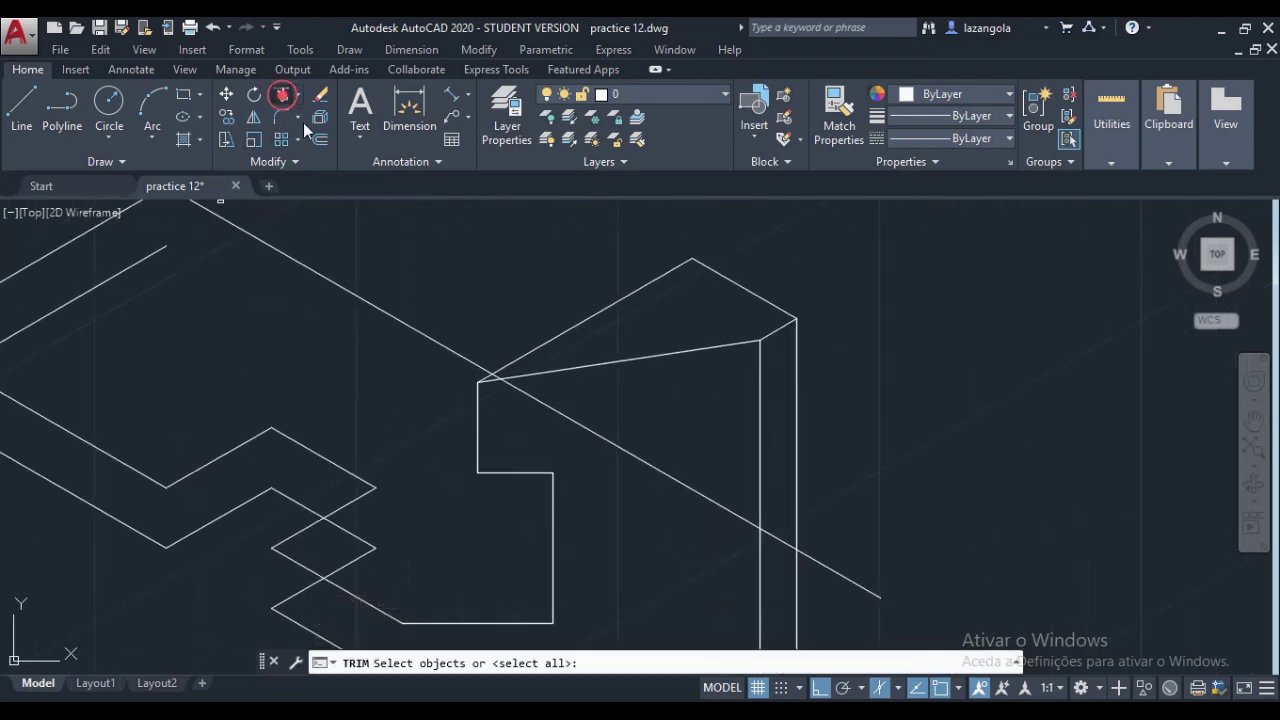
pyautogui.click(577, 322)
pyautogui.press('Return')
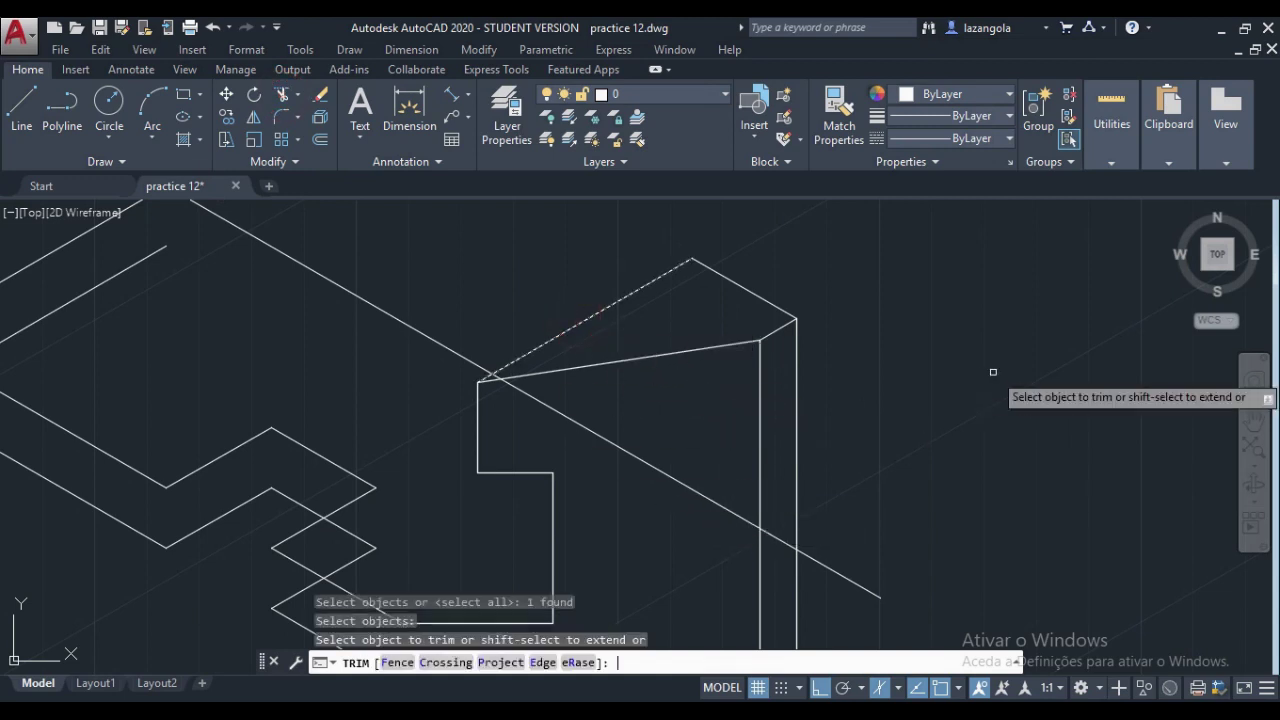
pyautogui.click(650, 462)
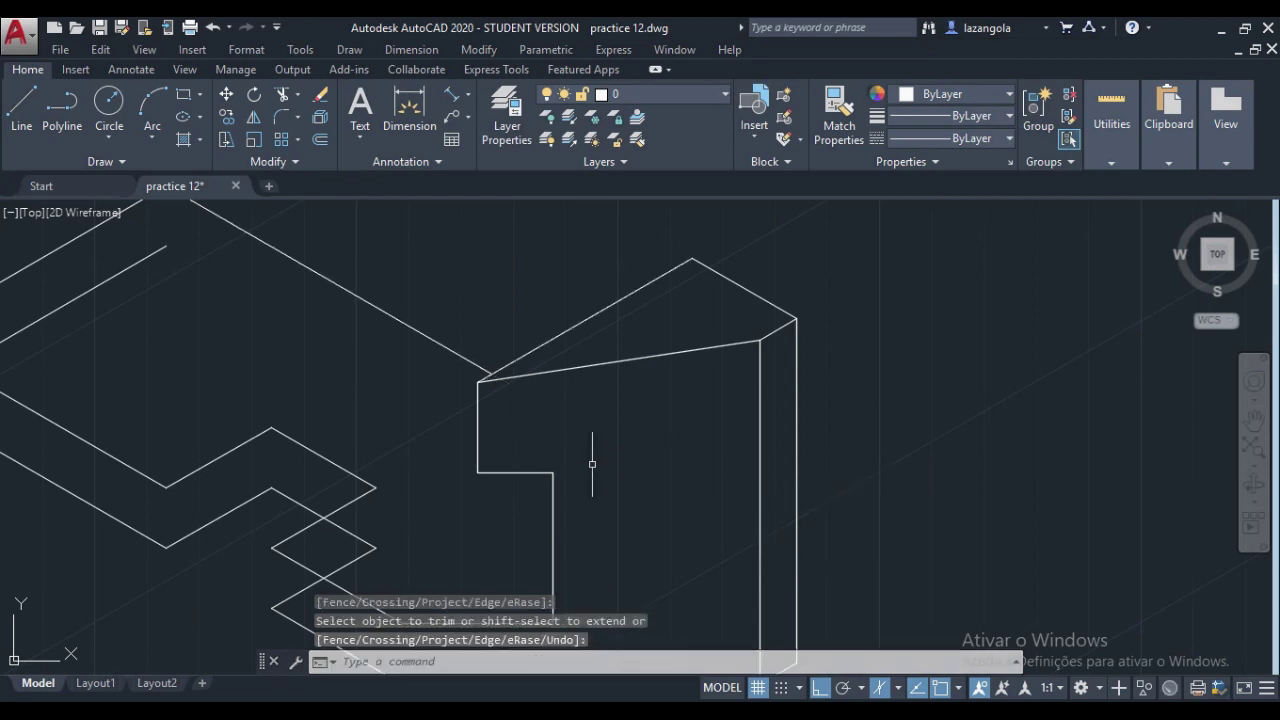
# Step: Draw a 10 mm vertical line joining the upper and lower outlines at the base's front corner left of the notch
pyautogui.moveTo(386, 520); pyautogui.dragTo(612, 414, button='middle')
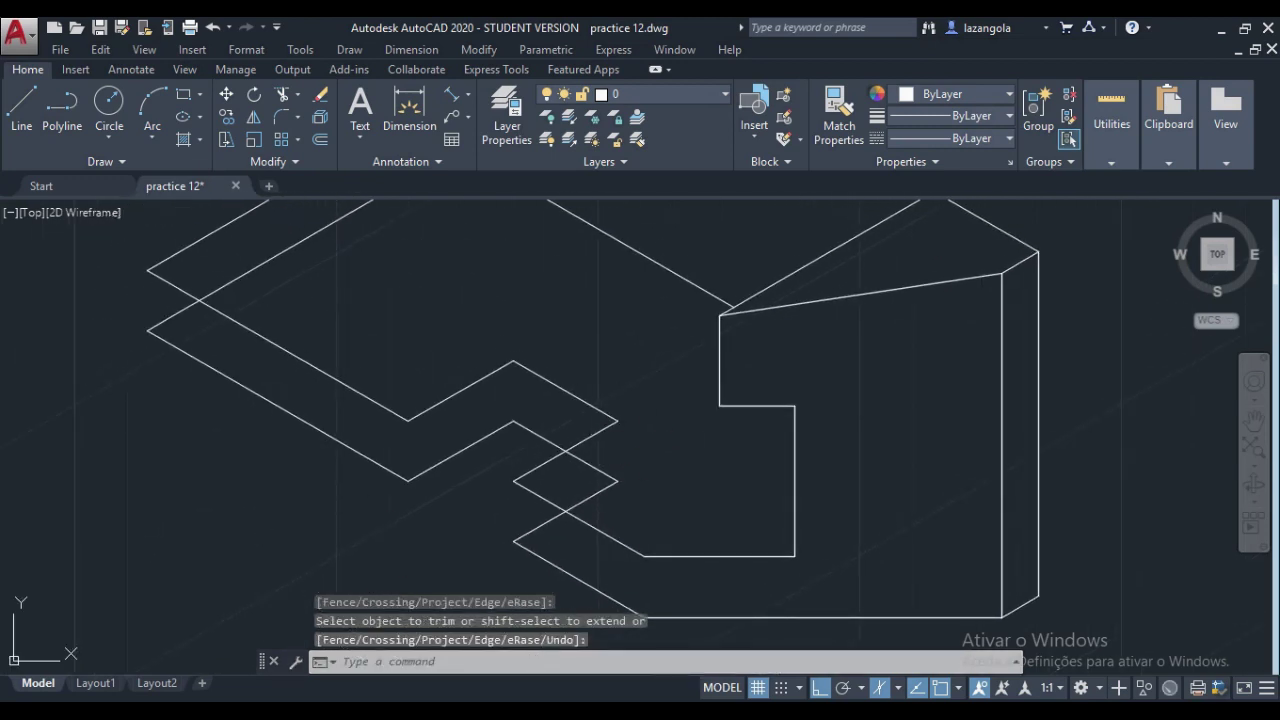
pyautogui.click(22, 104)
pyautogui.scroll(2, 405, 415)
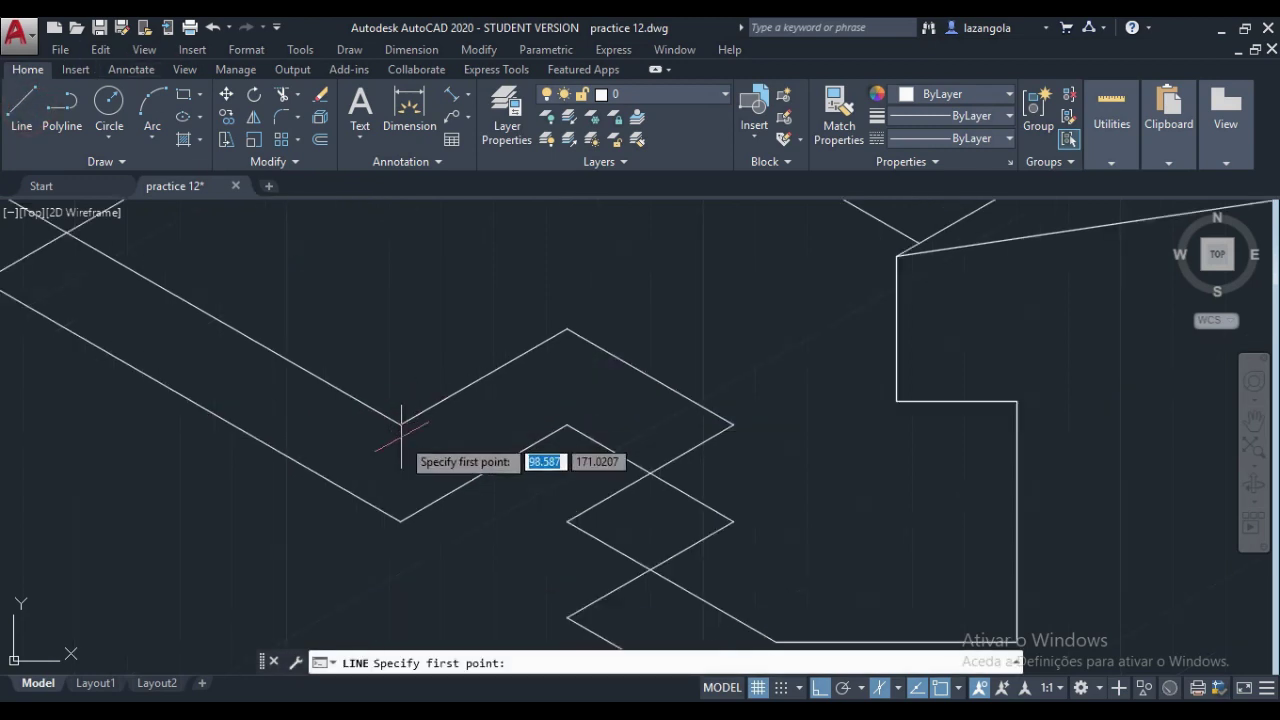
pyautogui.click(400, 425)
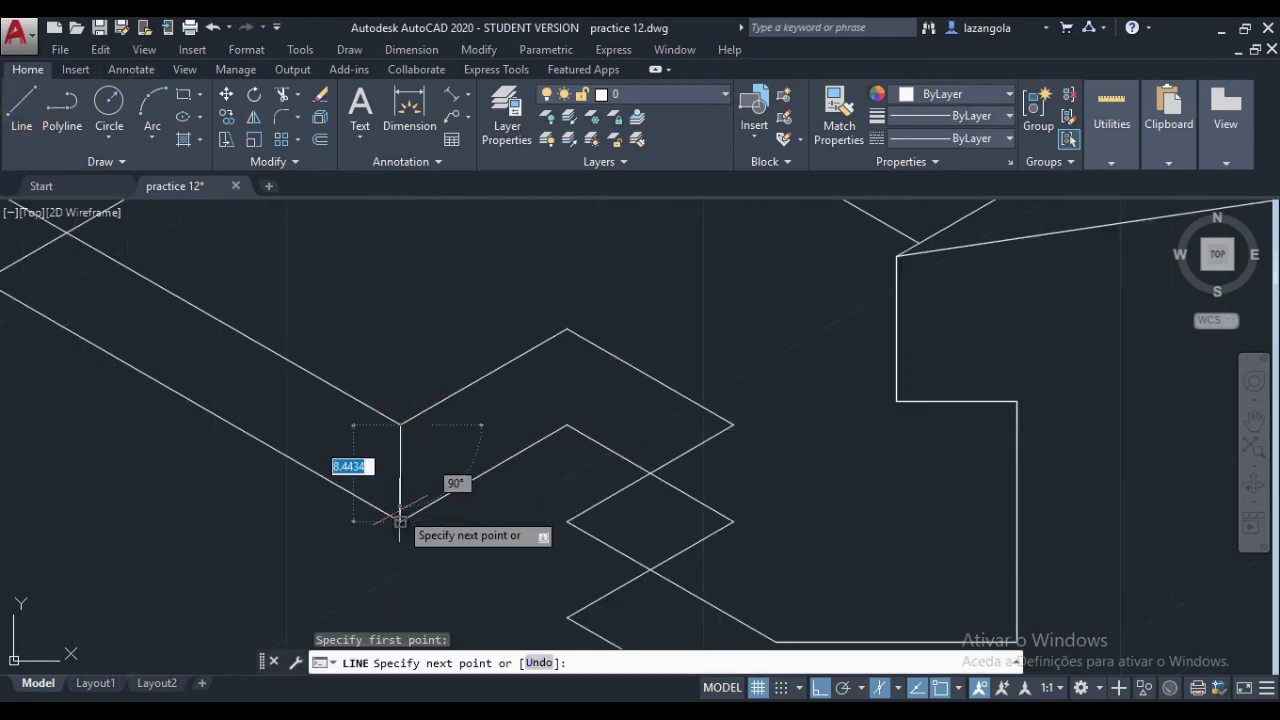
pyautogui.write('10')
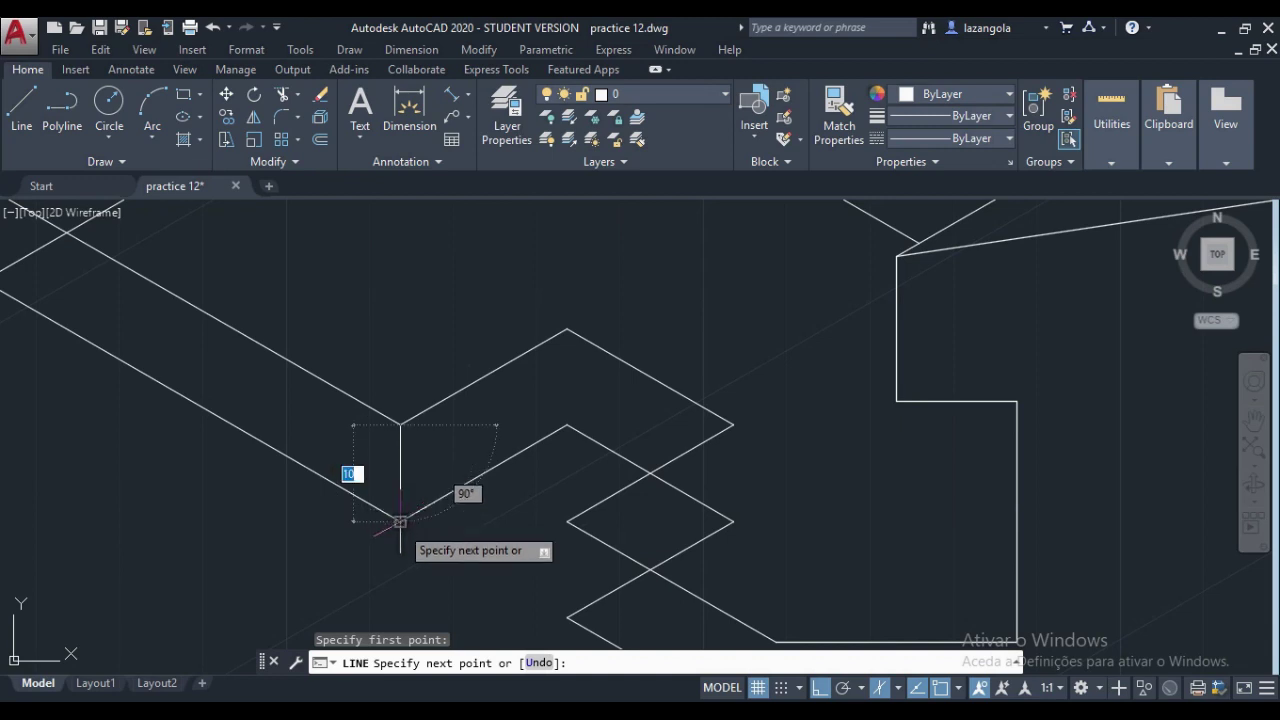
pyautogui.press('Return')
pyautogui.press('Return')
# Step: Draw a vertical line joining the upper and lower outlines at the notch's inner corner
pyautogui.press('Return')
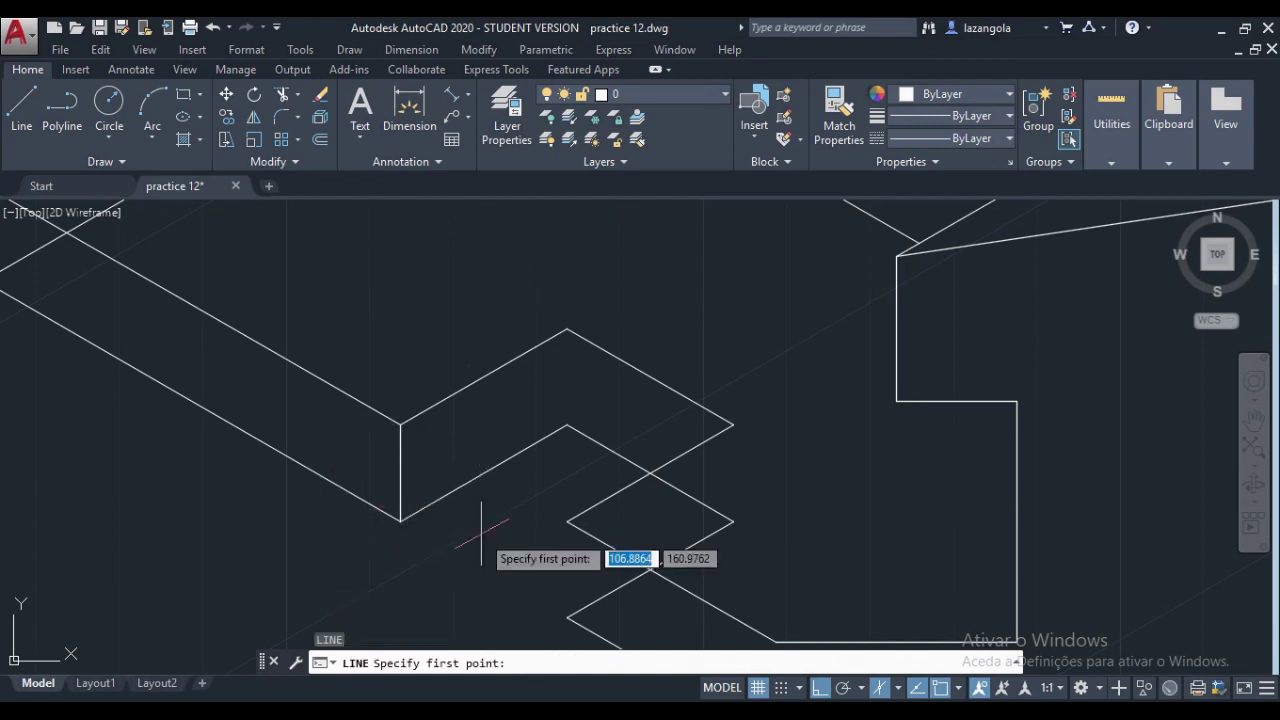
pyautogui.click(567, 329)
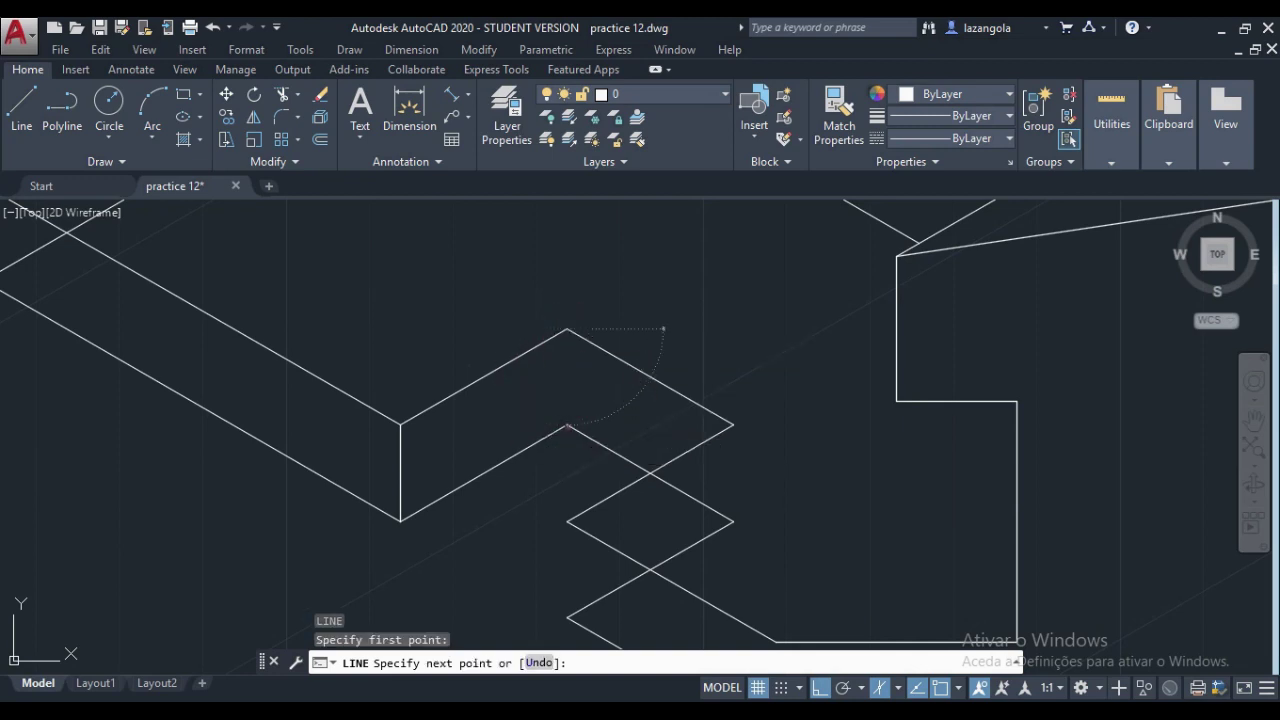
pyautogui.click(567, 425)
pyautogui.press('Return')
# Step: Draw a vertical line joining the upper and lower outlines at the base's front corner right of the notch
pyautogui.press('Return')
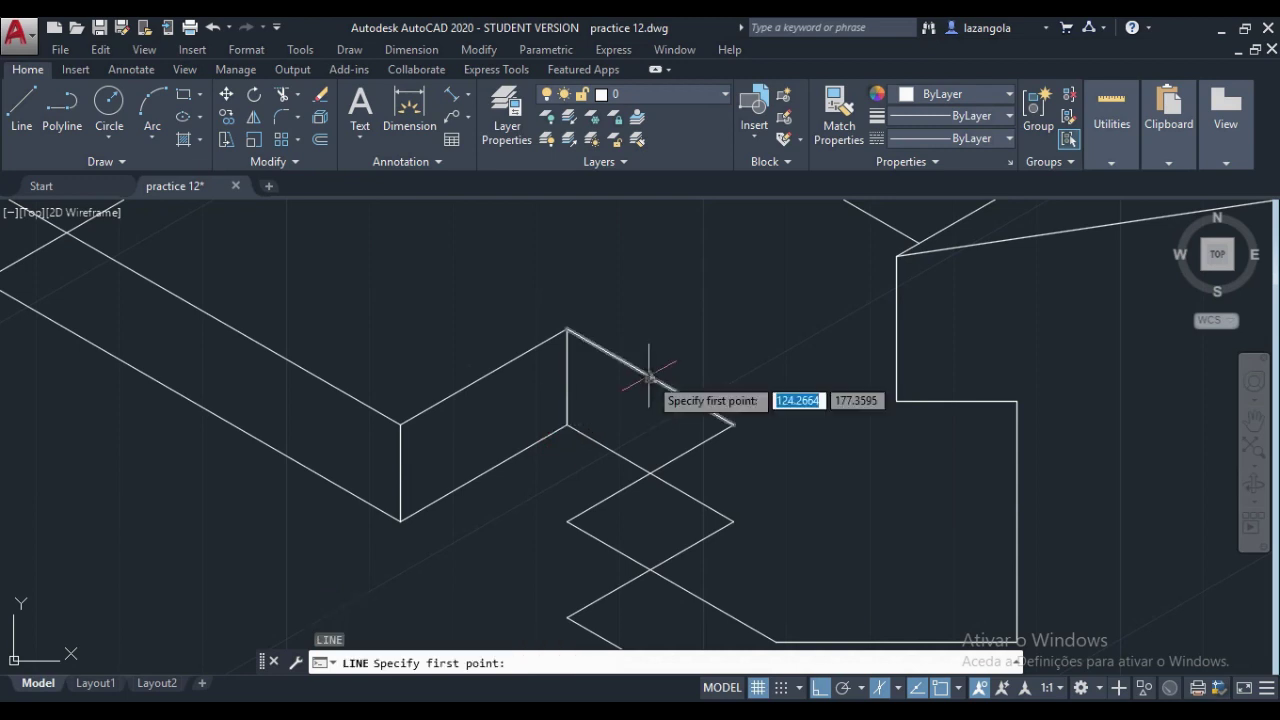
pyautogui.moveTo(797, 491); pyautogui.dragTo(762, 249, button='middle')
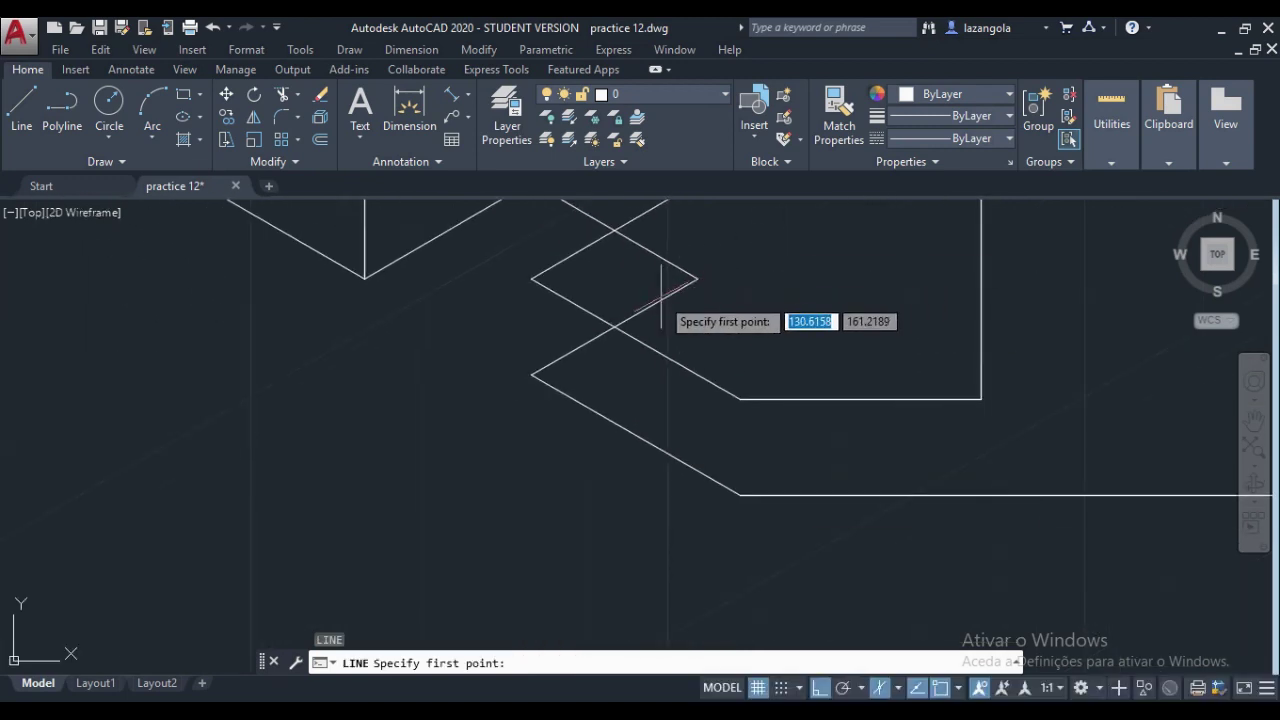
pyautogui.click(532, 278)
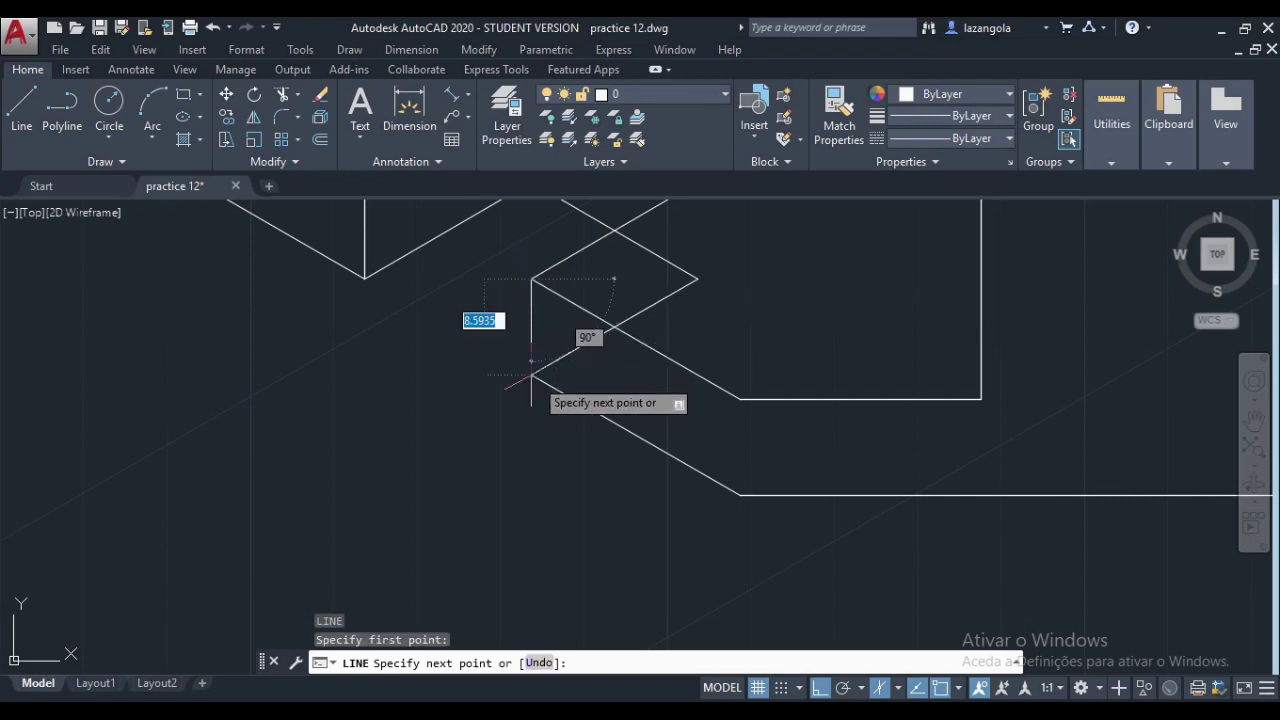
pyautogui.write('10.5241')
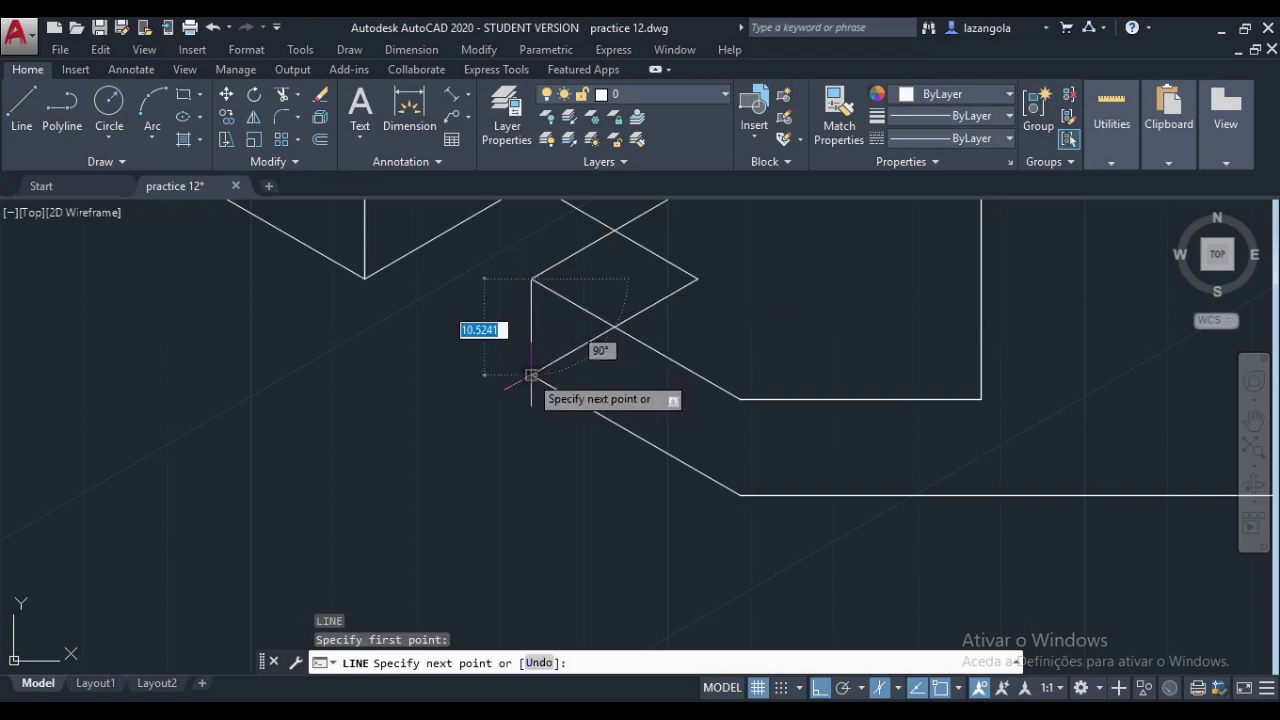
pyautogui.press('Return')
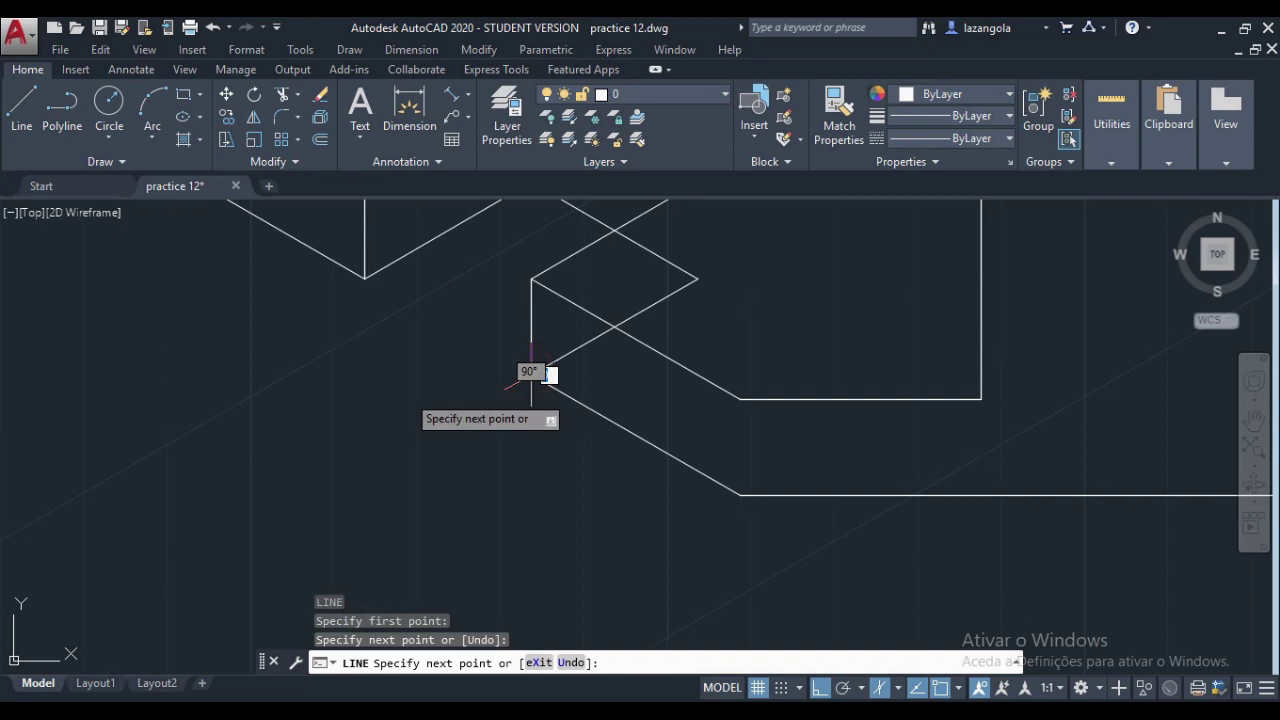
pyautogui.press('Return')
pyautogui.press('Return')
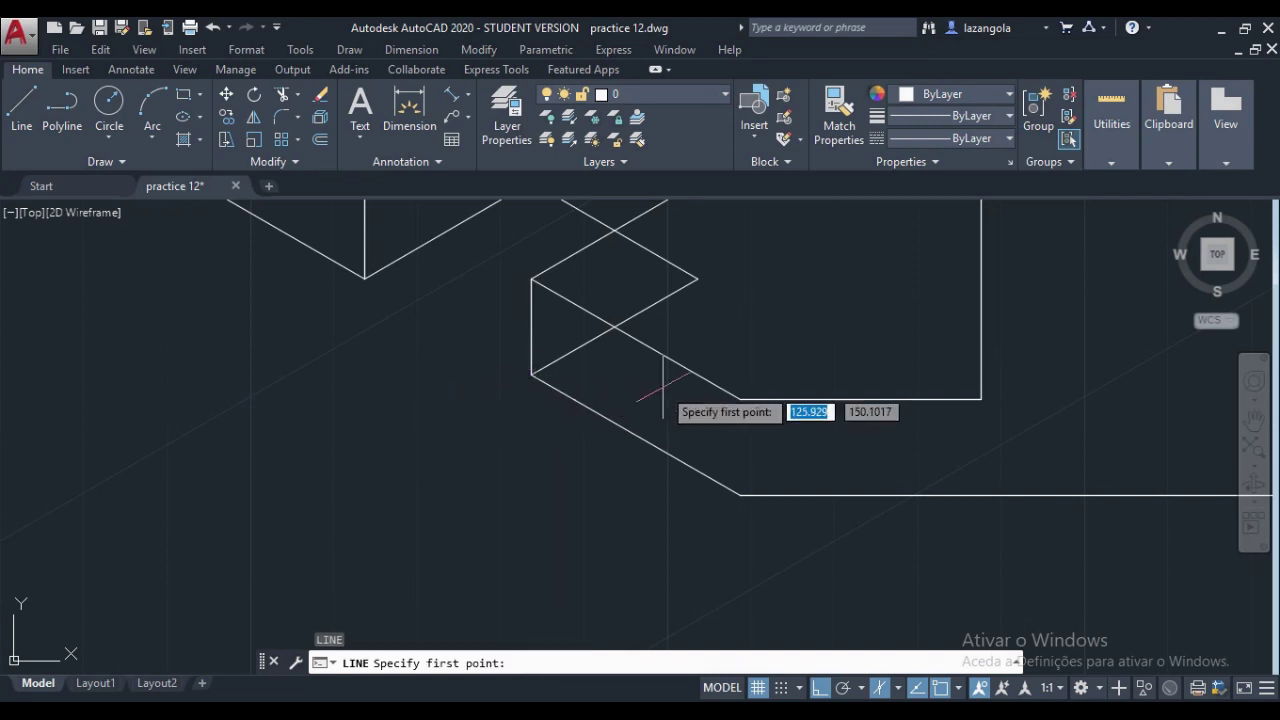
pyautogui.scroll(4, 690, 385)
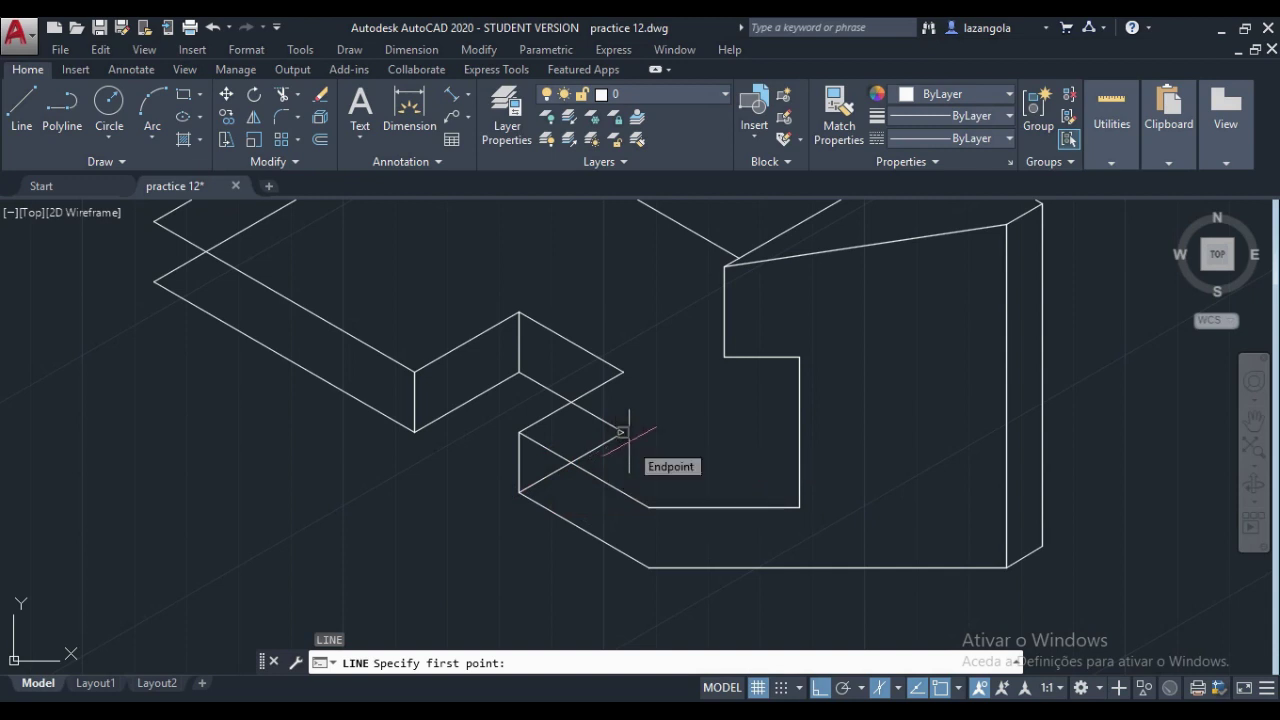
pyautogui.press('Escape')
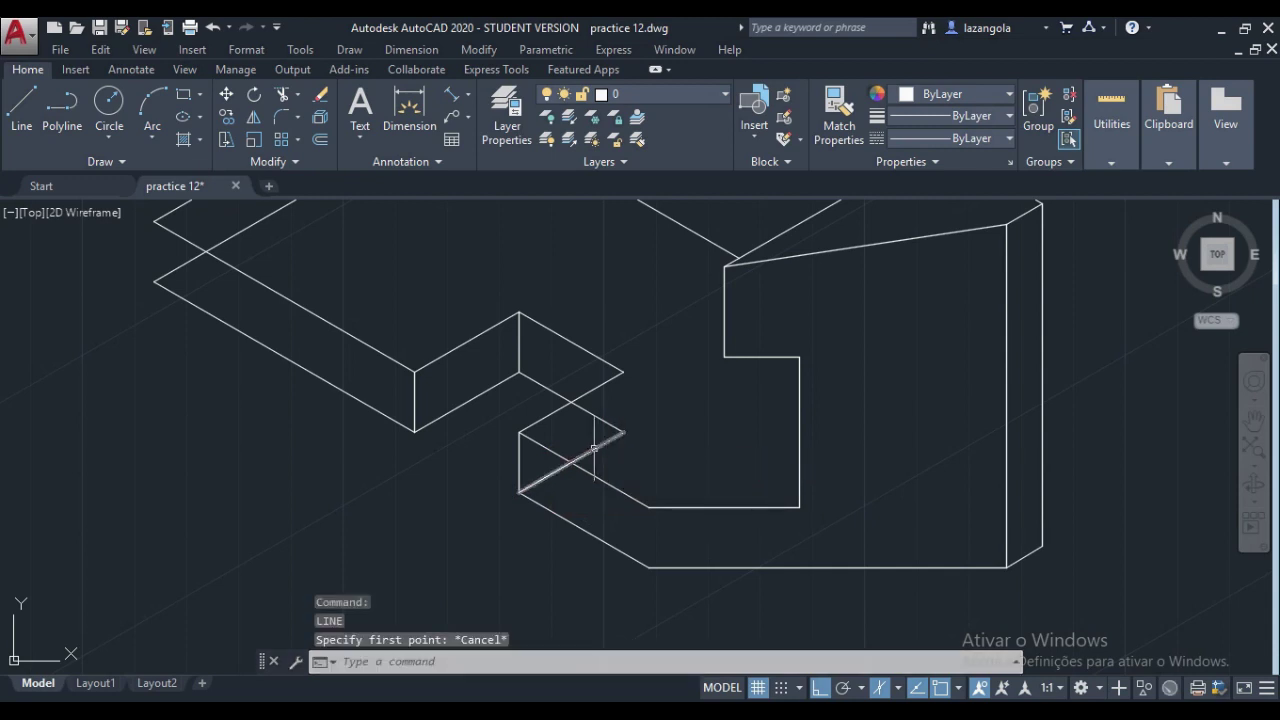
# Step: Erase the notch's hidden lower diagonal edge and trim the other lower notch edge where it passes behind the notch's upper edge
pyautogui.click(594, 449)
pyautogui.press('Delete')
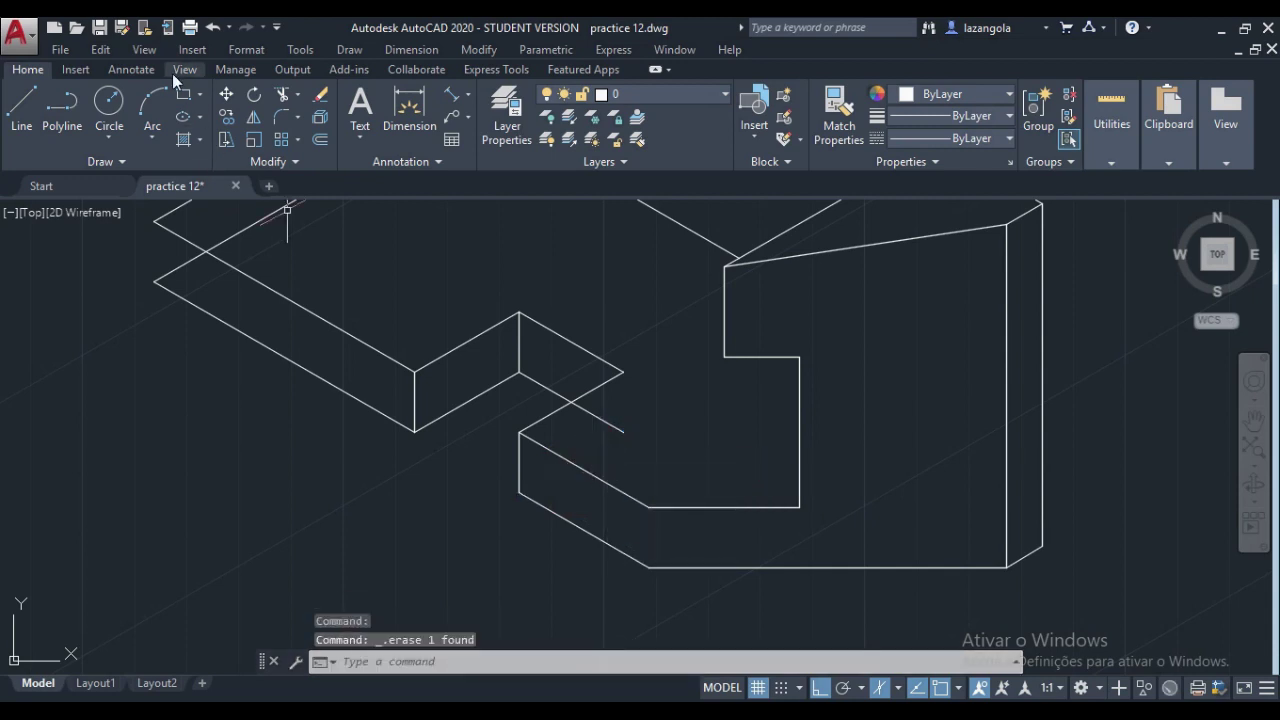
pyautogui.click(285, 96)
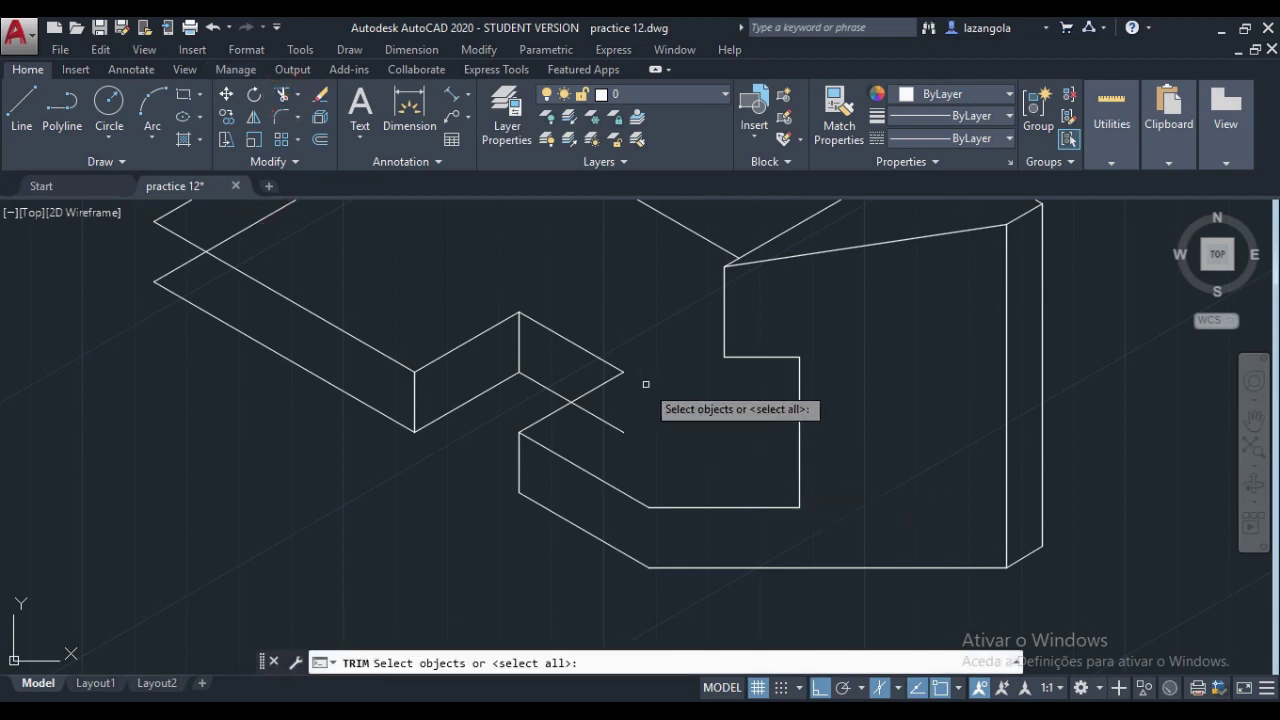
pyautogui.click(584, 389)
pyautogui.click(589, 393)
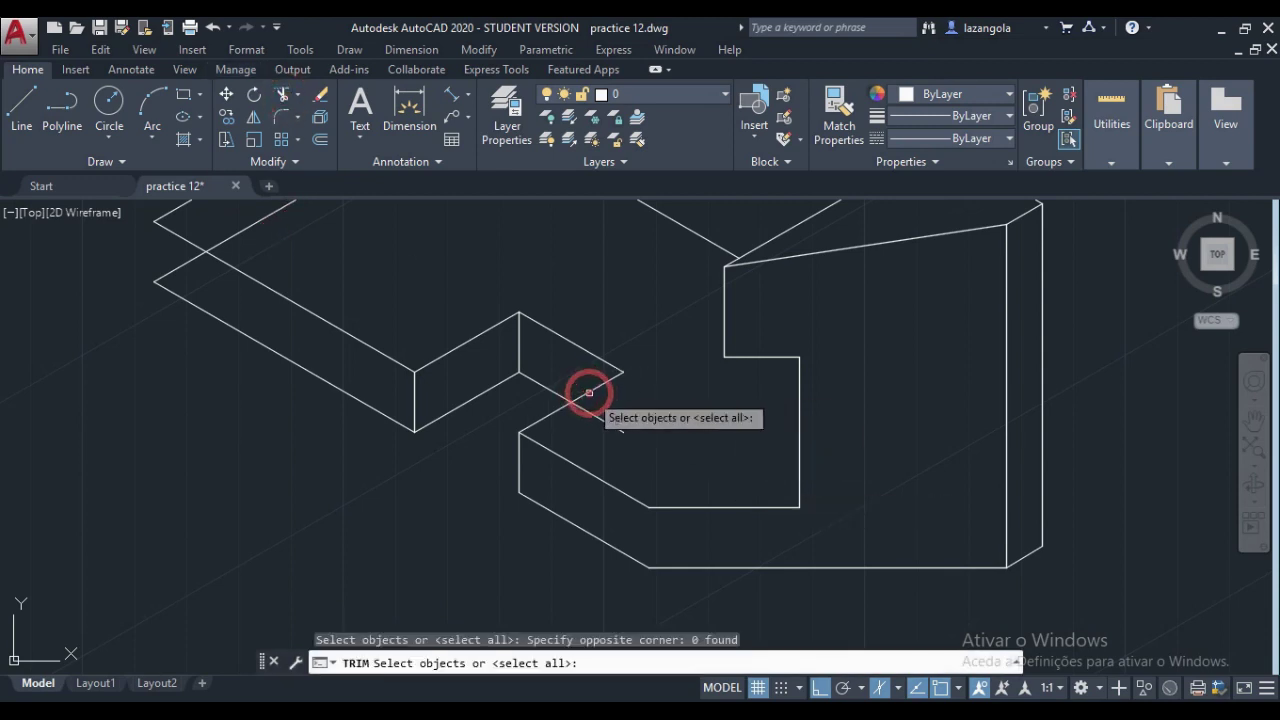
pyautogui.click(581, 398)
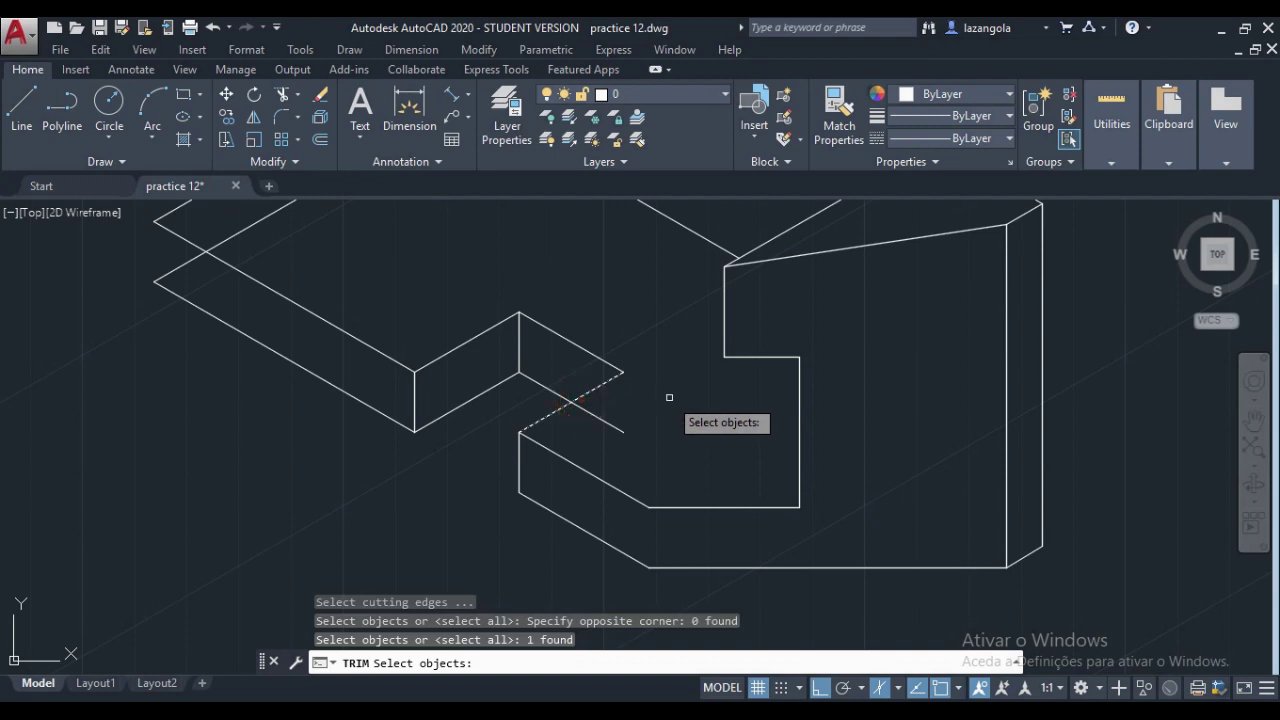
pyautogui.press('Return')
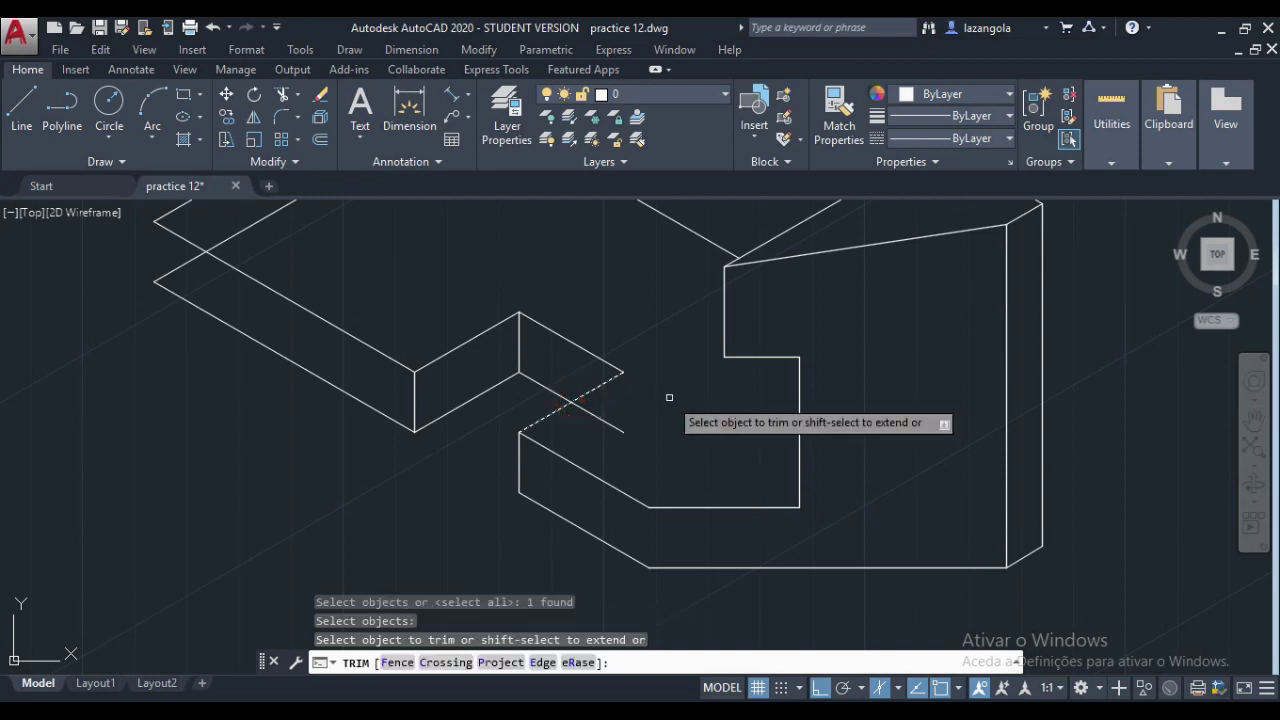
pyautogui.click(615, 424)
pyautogui.press('Return')
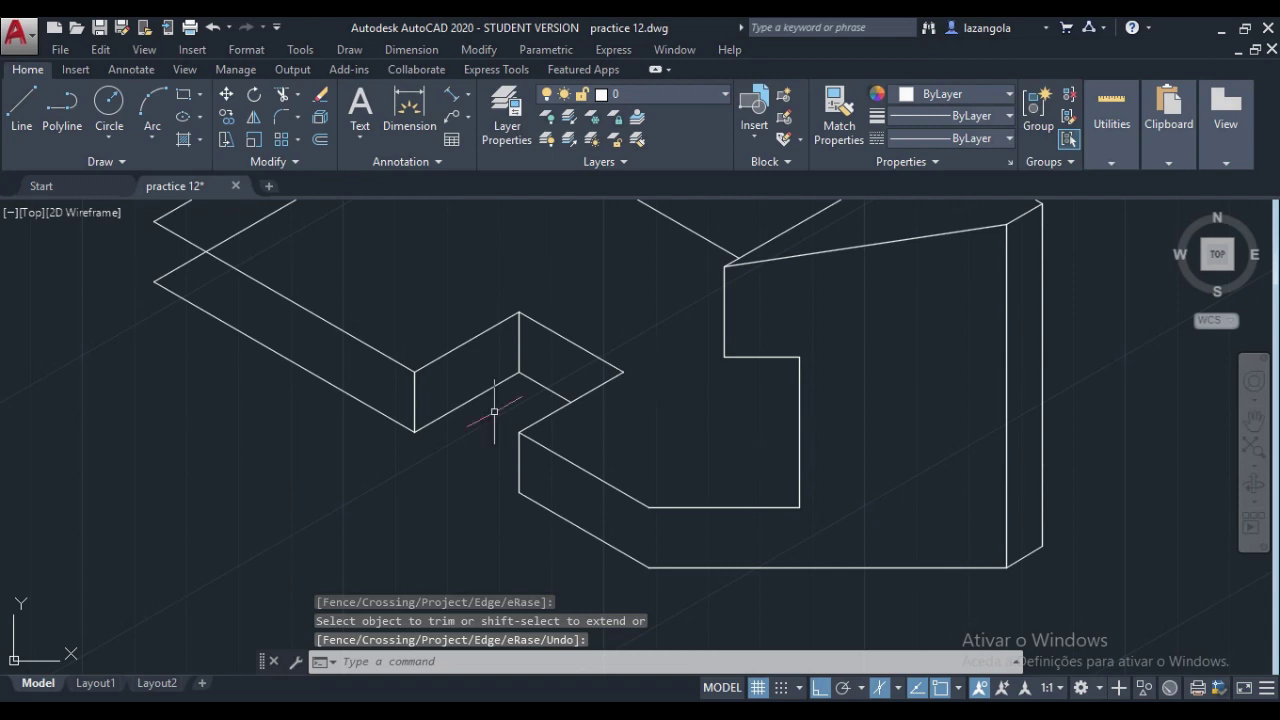
# Step: Copy the long vertical edge of the upright's notch 3 mm from its lower endpoint along the left isoplane at 150°
pyautogui.click(226, 117)
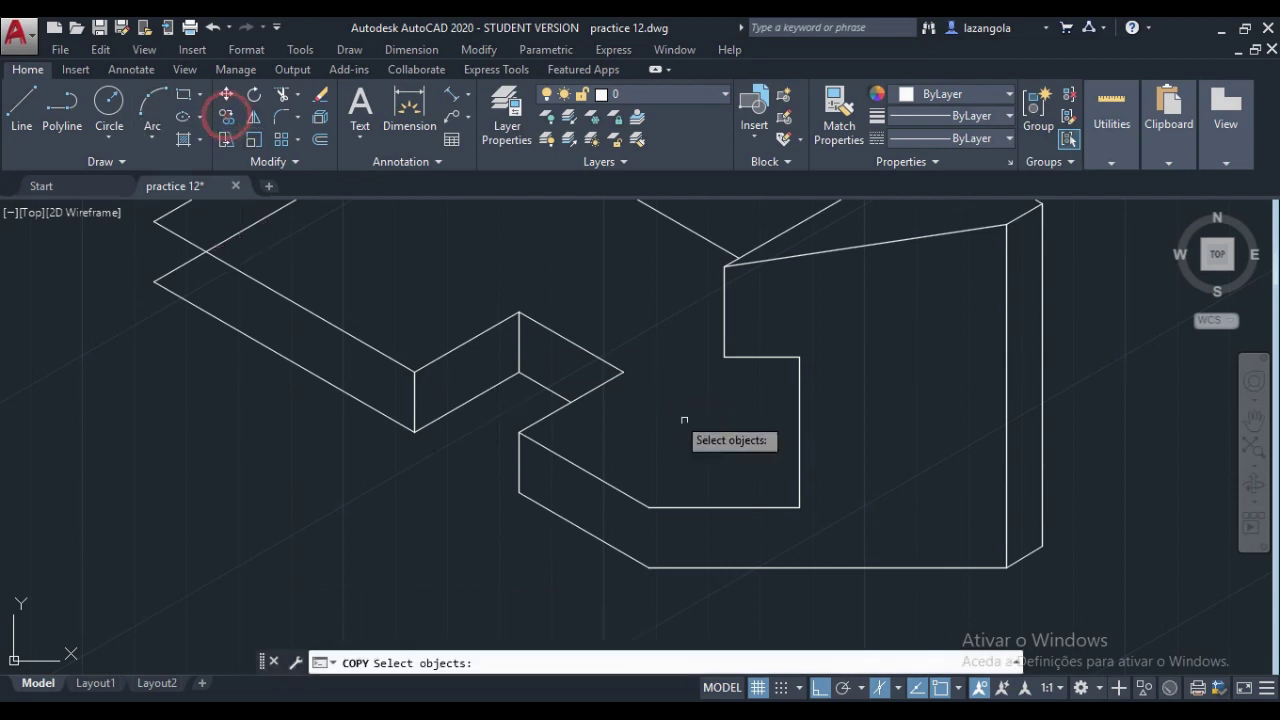
pyautogui.click(800, 454)
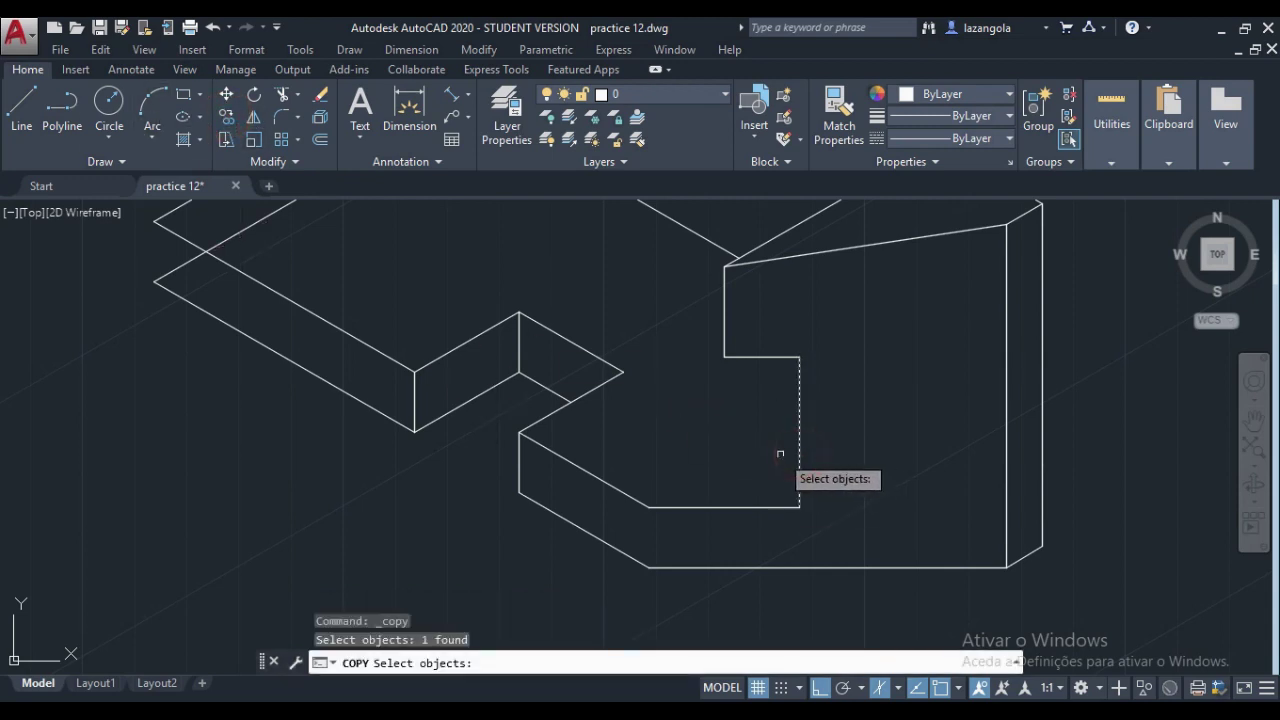
pyautogui.press('Return')
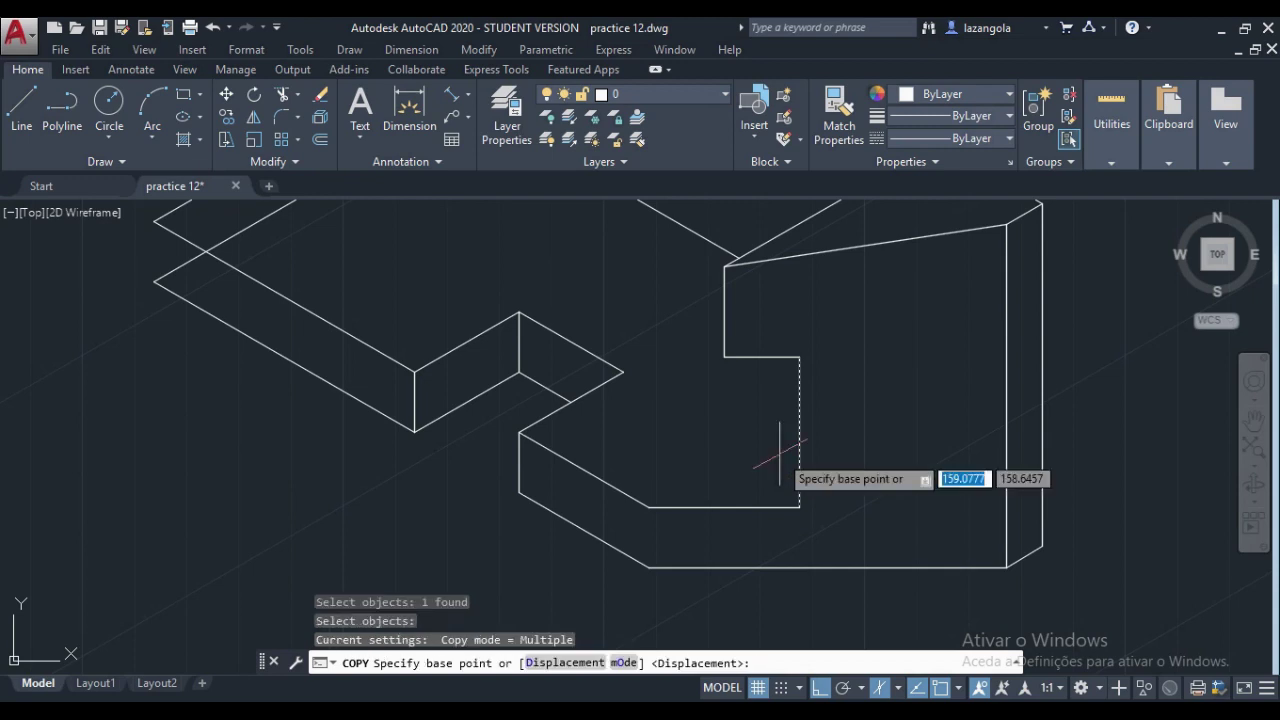
pyautogui.click(800, 507)
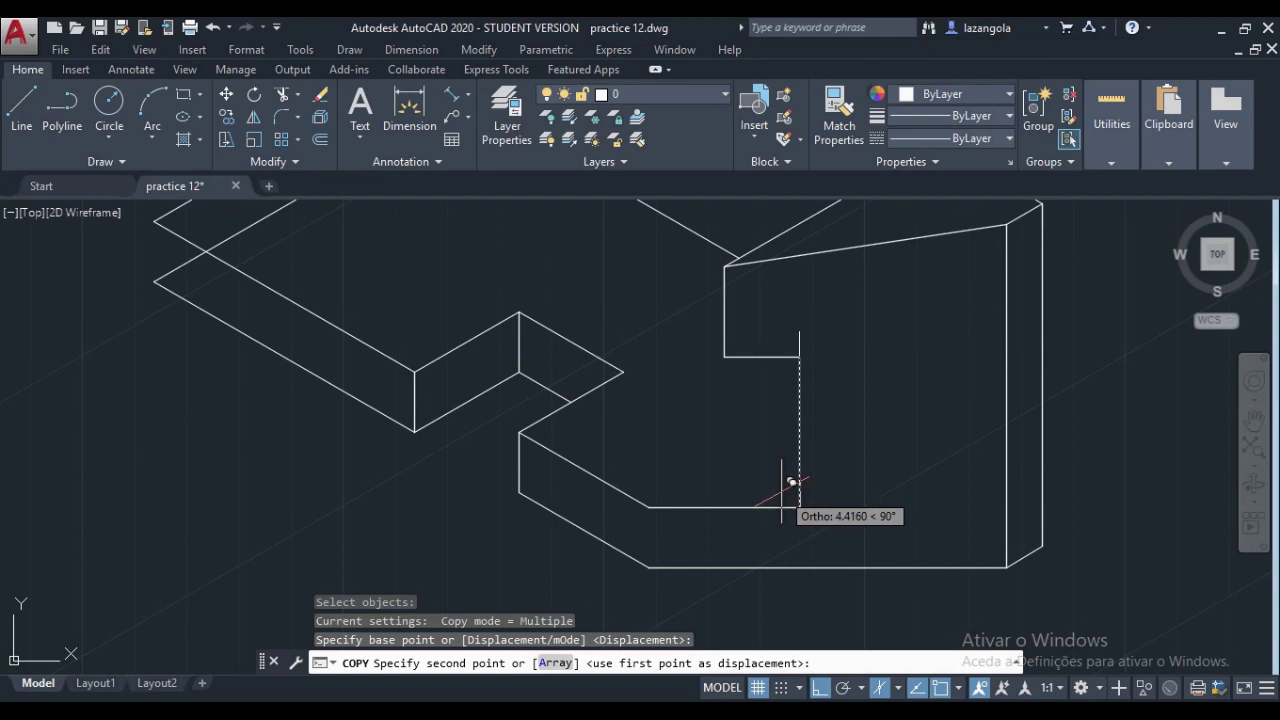
pyautogui.press('F5')
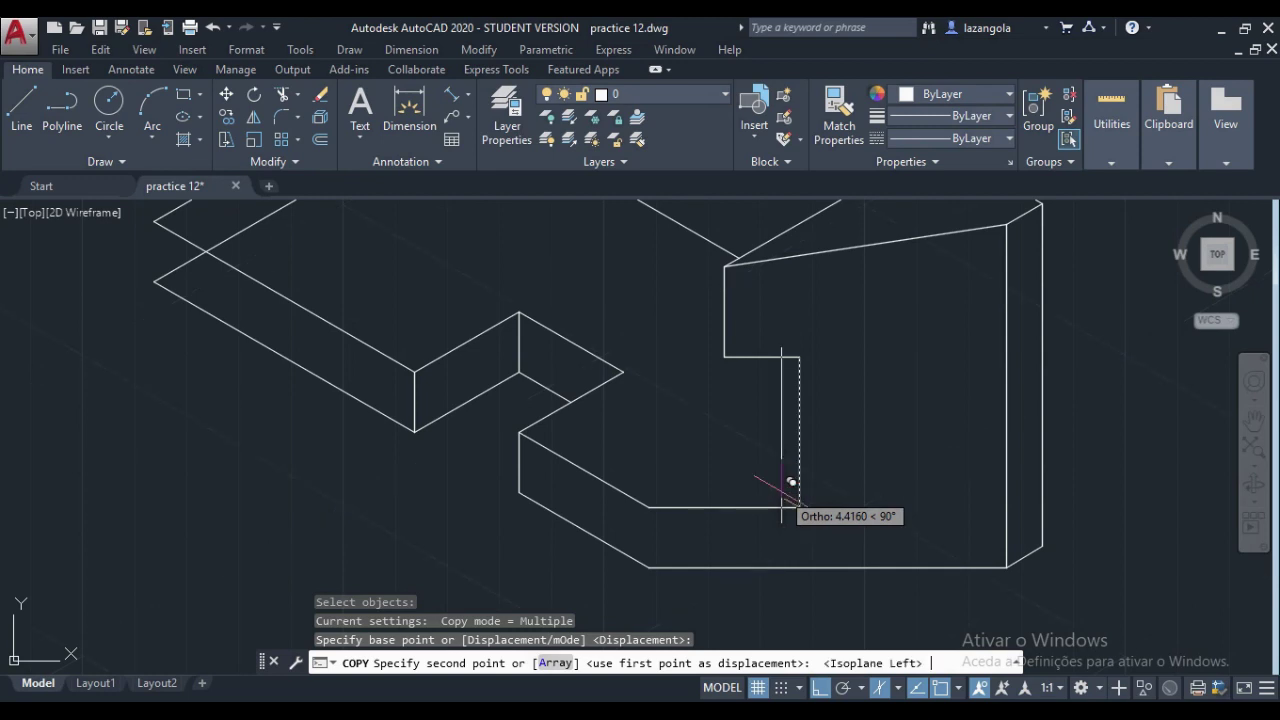
pyautogui.write('3')
pyautogui.press('Return')
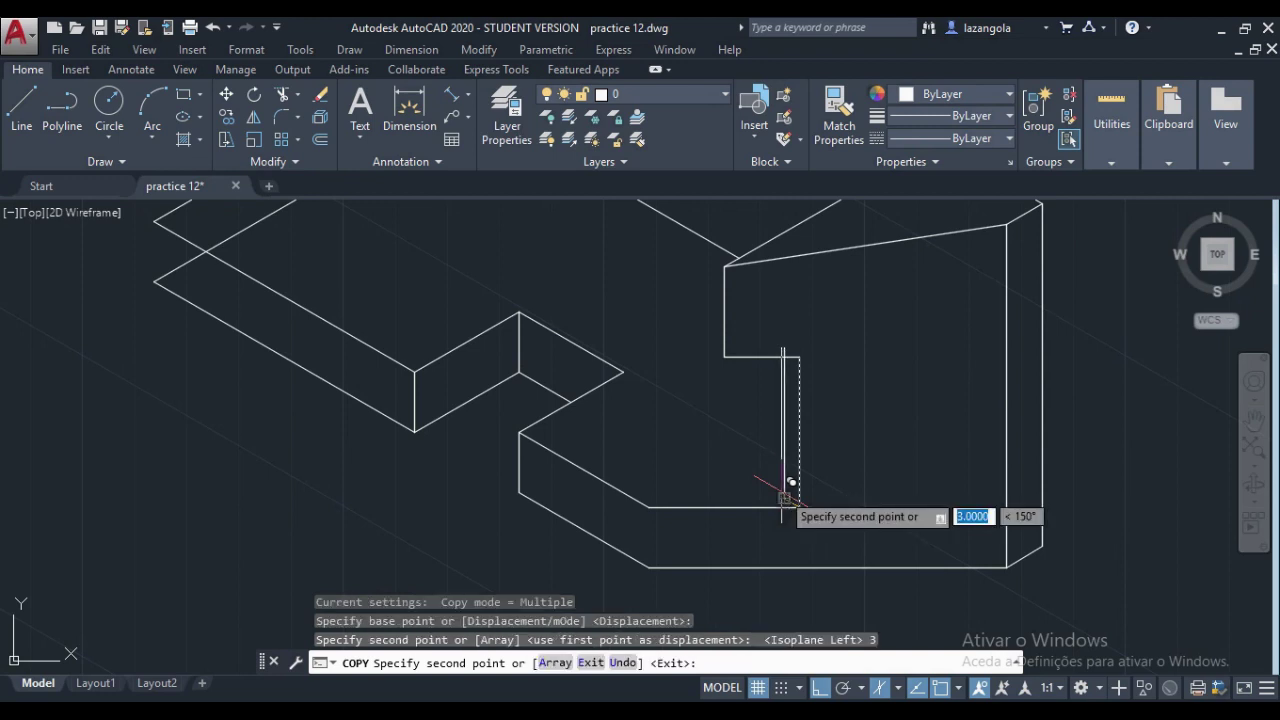
pyautogui.press('Return')
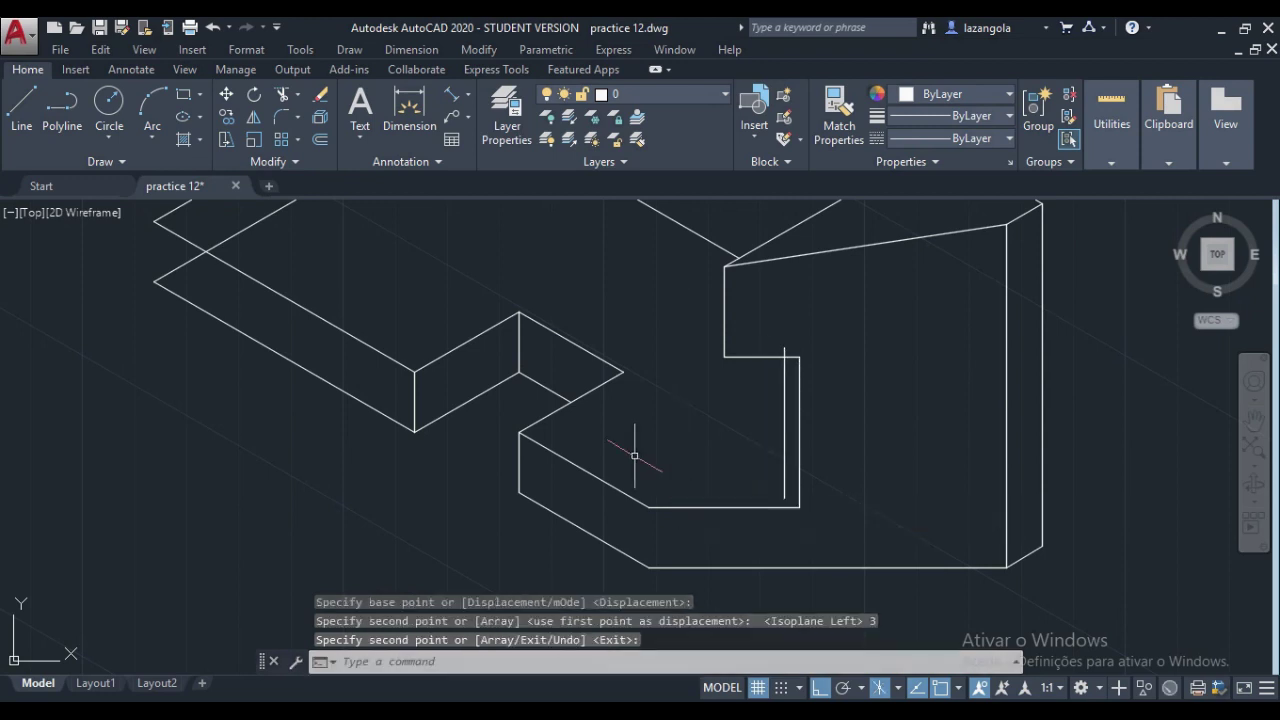
# Step: Draw a short line joining the lower ends of the notch's vertical edge and its copy
pyautogui.click(279, 93)
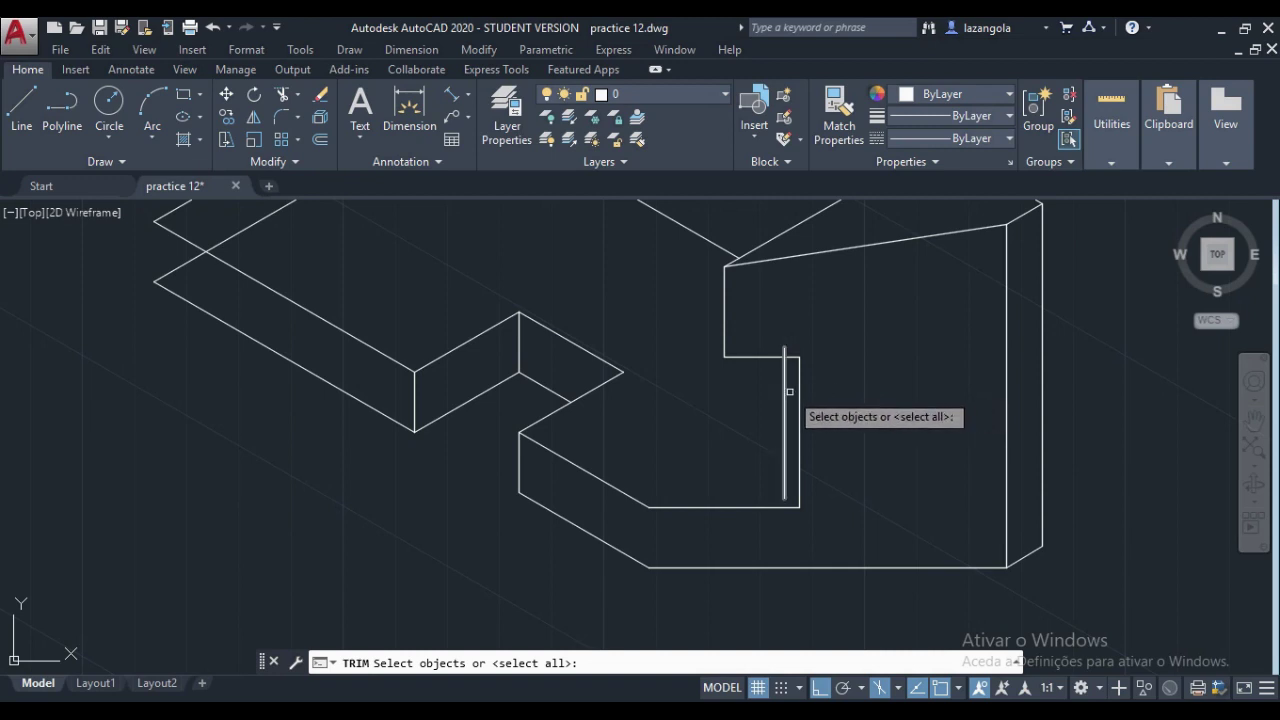
pyautogui.press('Escape')
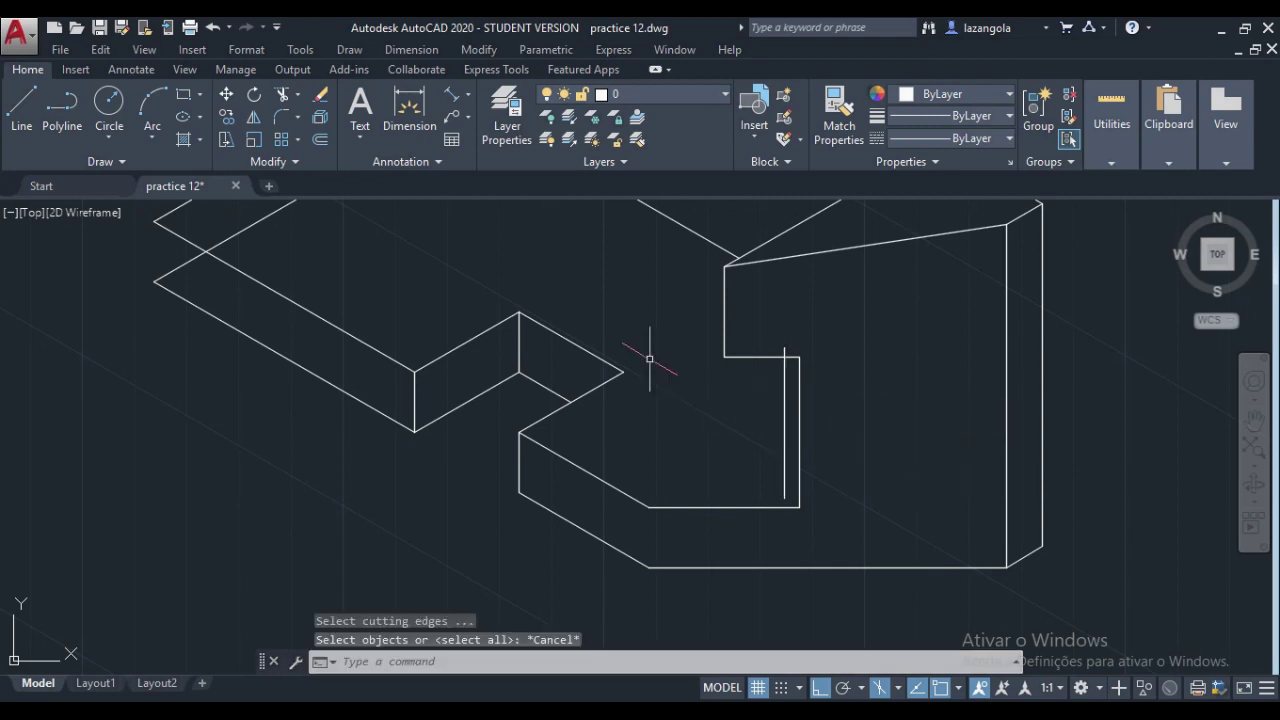
pyautogui.click(22, 112)
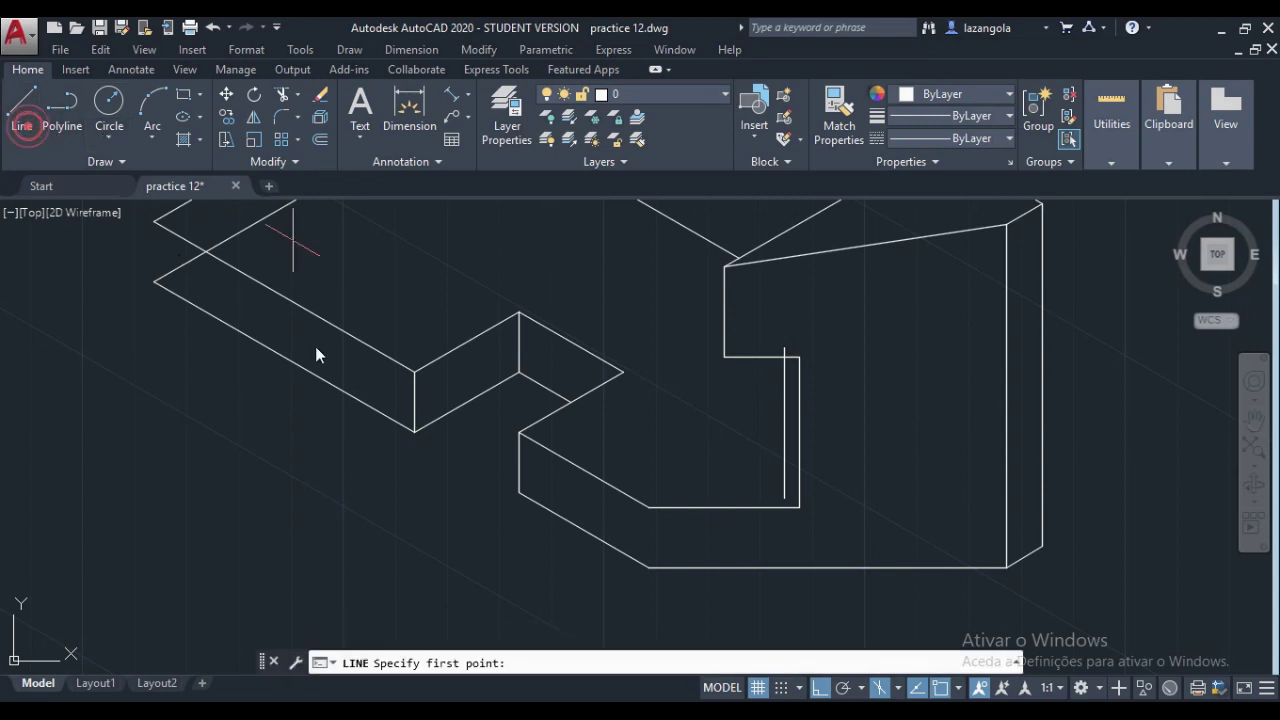
pyautogui.scroll(2, 846, 495)
pyautogui.click(771, 513)
pyautogui.click(745, 497)
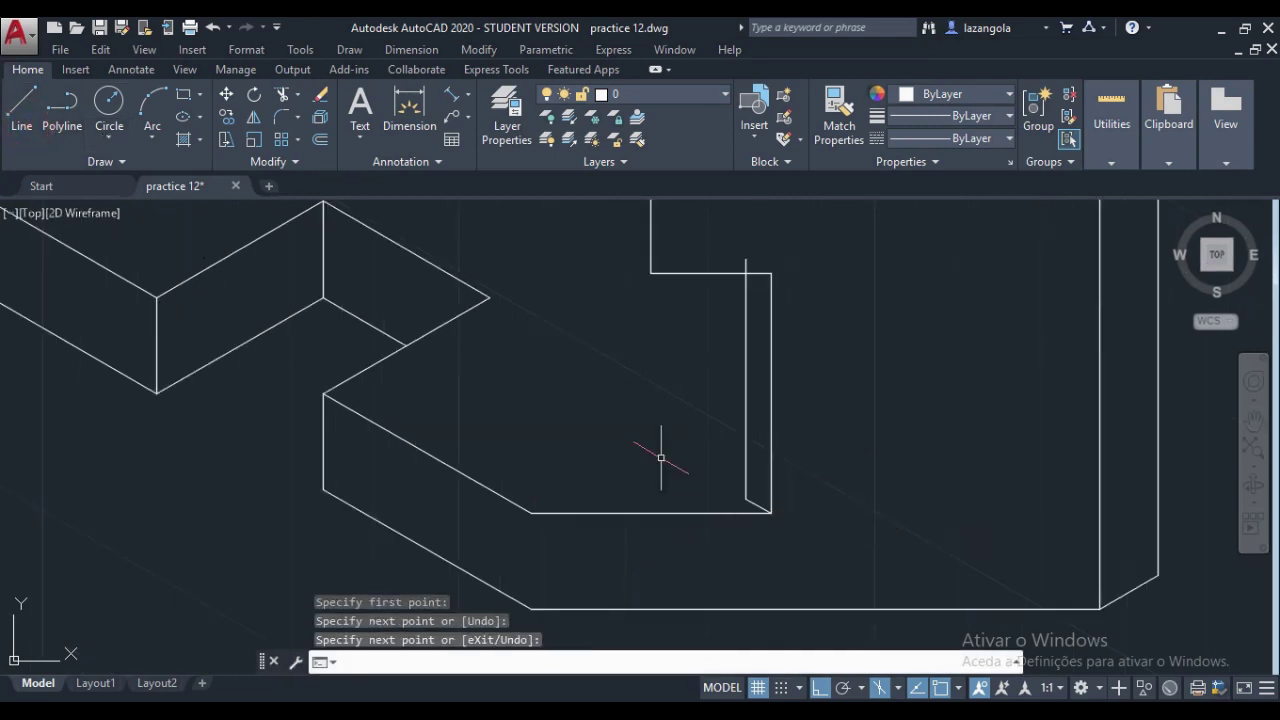
pyautogui.press('Return')
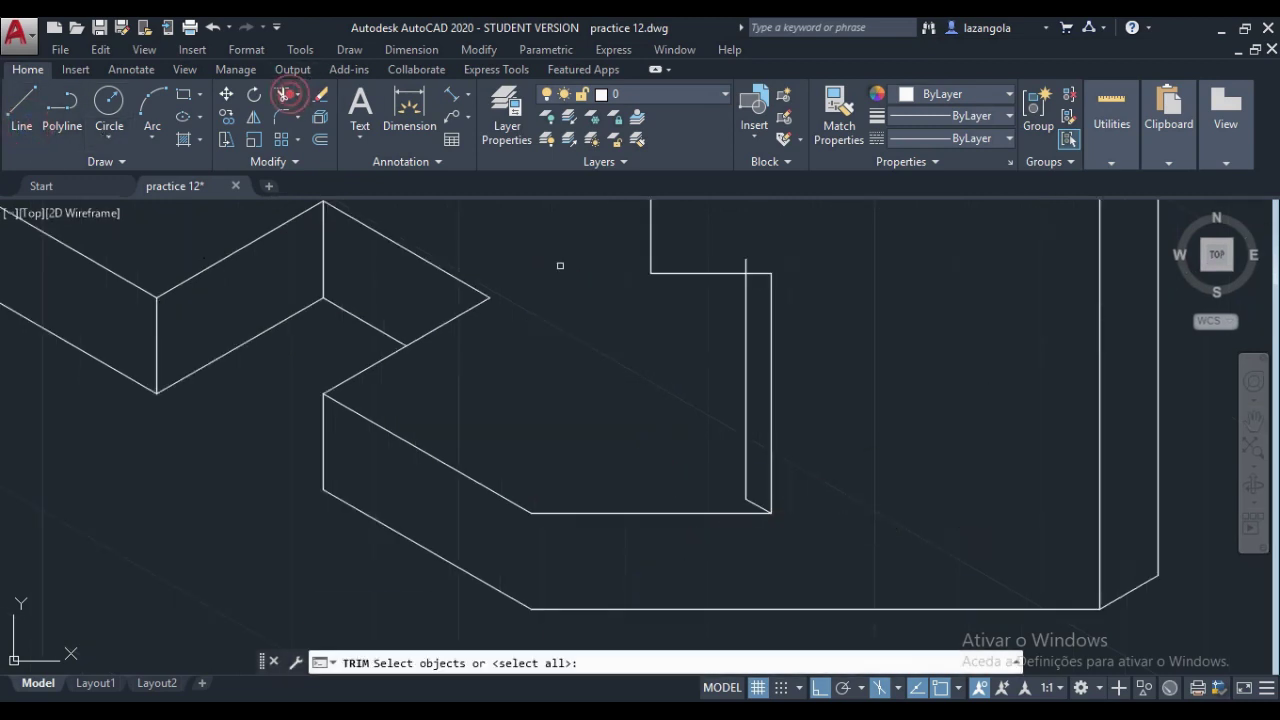
# Step: Trim the part of the copied vertical edge that extends above the notch's upper horizontal edge
pyautogui.click(284, 94)
pyautogui.press('Return')
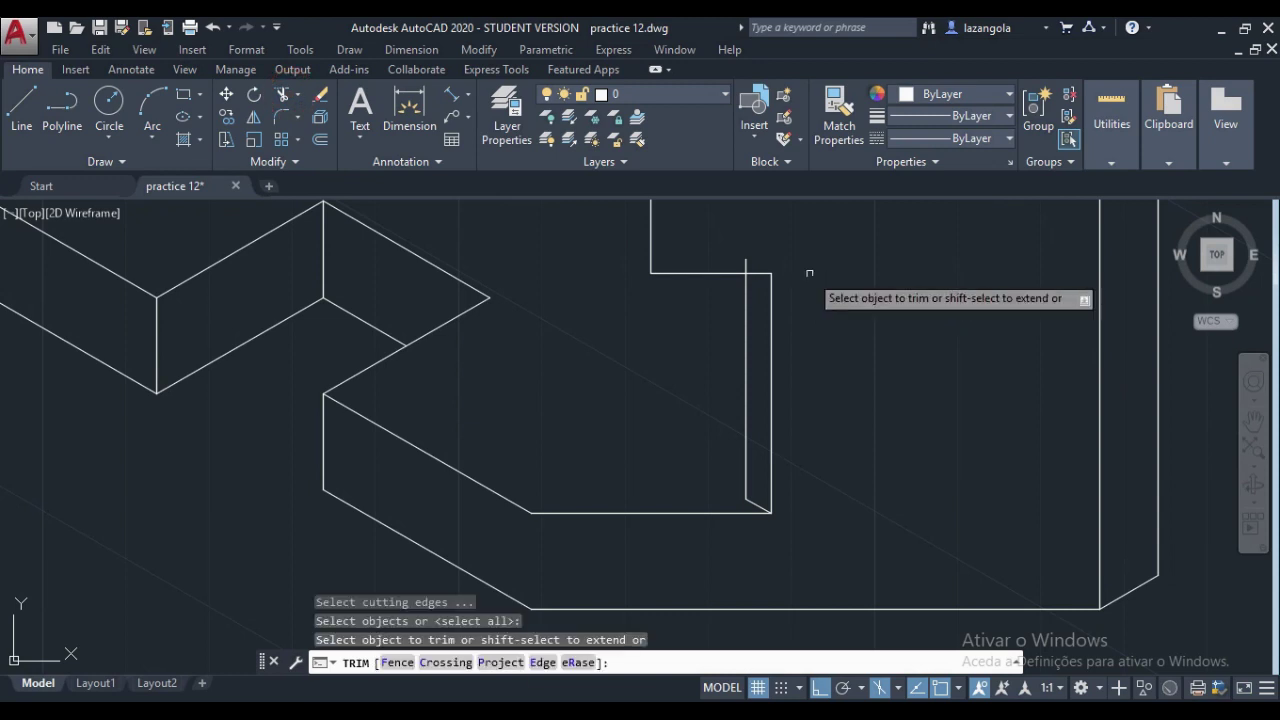
pyautogui.click(745, 262)
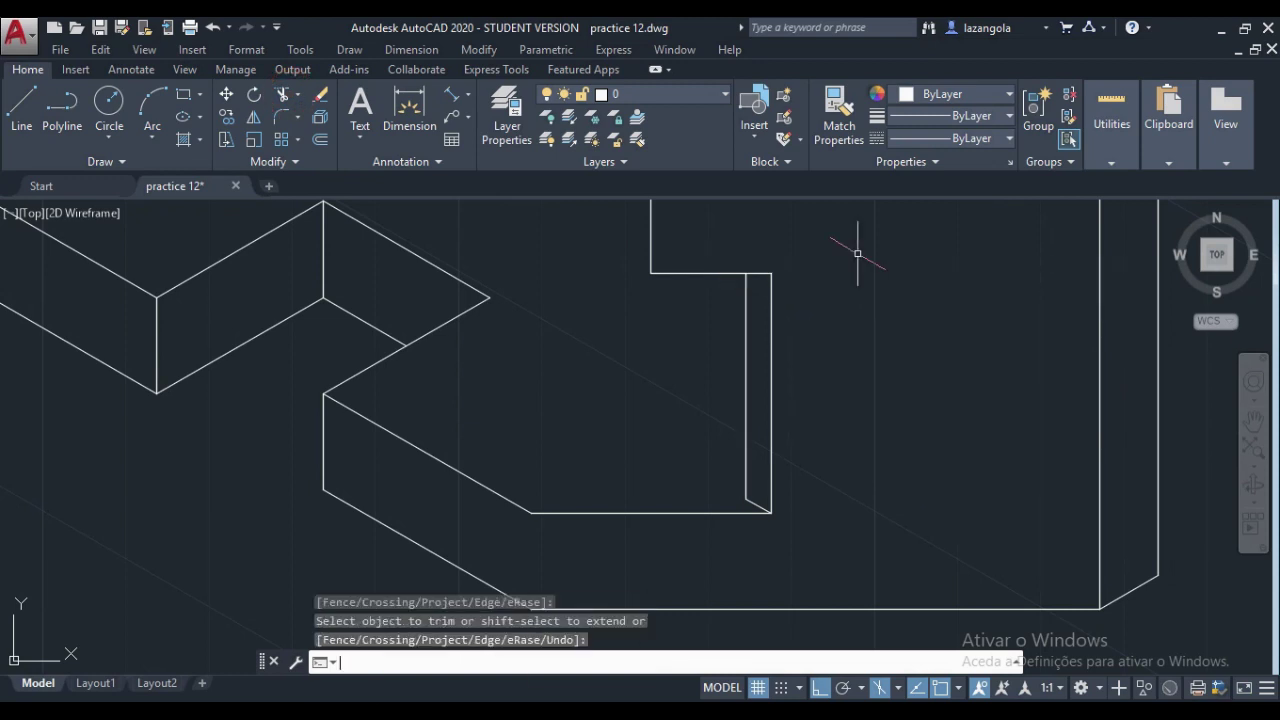
pyautogui.press('Escape')
# Step: Draw a 50 mm line vertically upward from the lower outline's far-left corner of the base
pyautogui.scroll(-4, 900, 385)
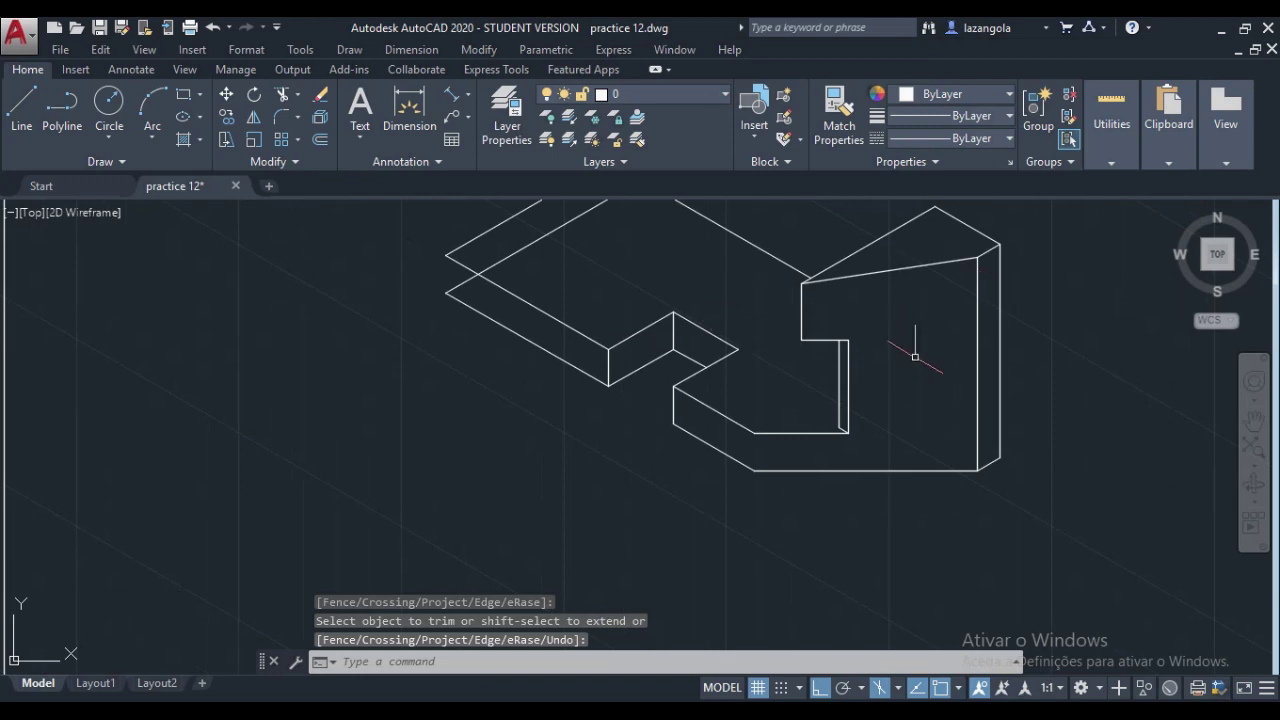
pyautogui.moveTo(608, 268); pyautogui.dragTo(603, 400, button='middle')
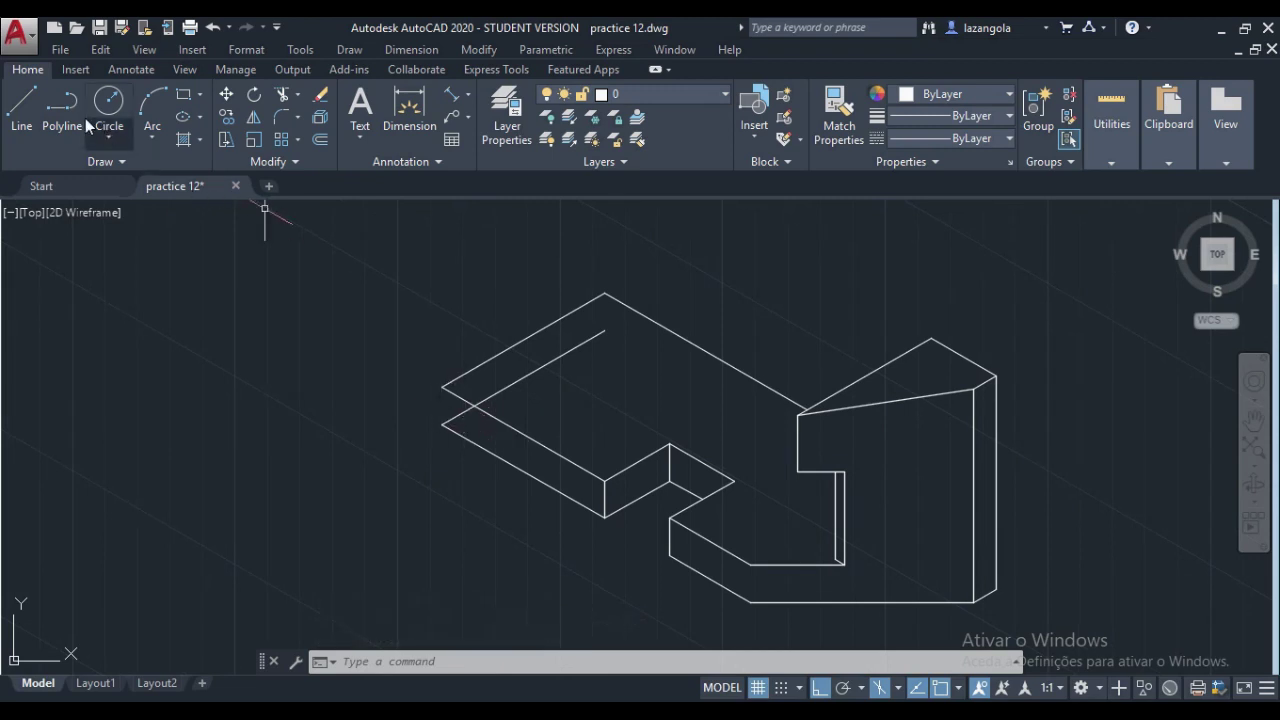
pyautogui.click(24, 106)
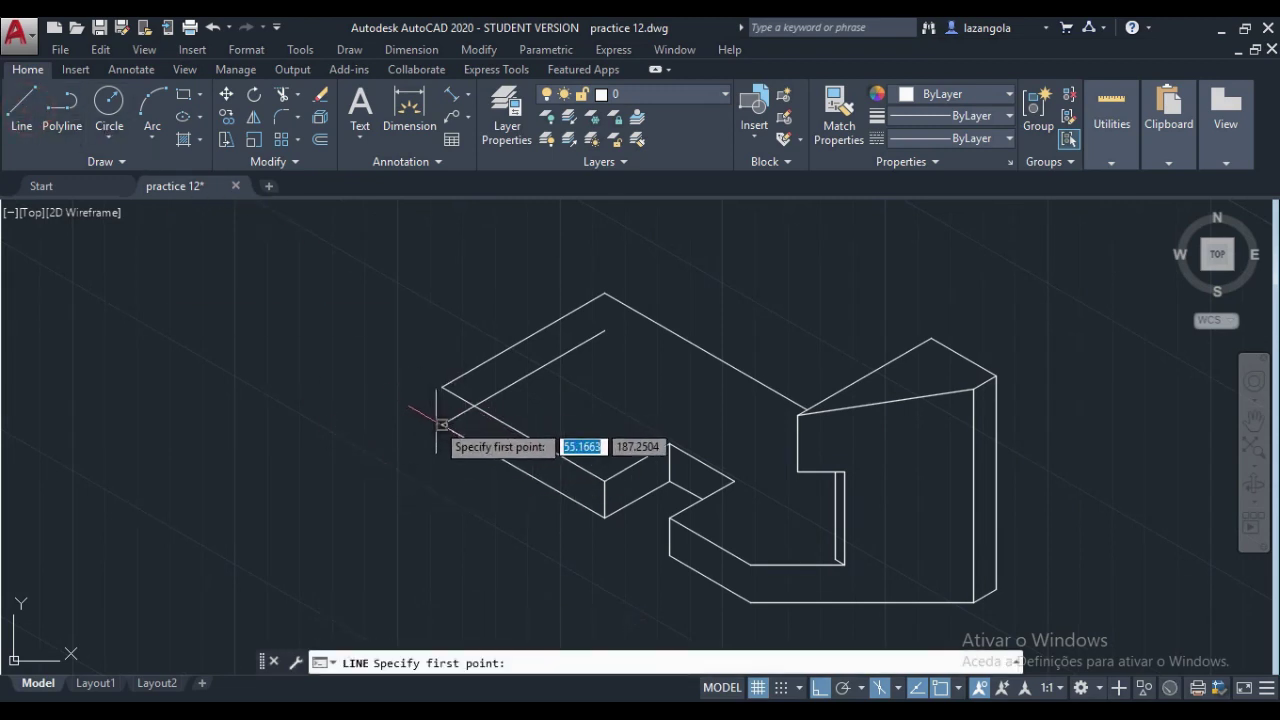
pyautogui.click(443, 424)
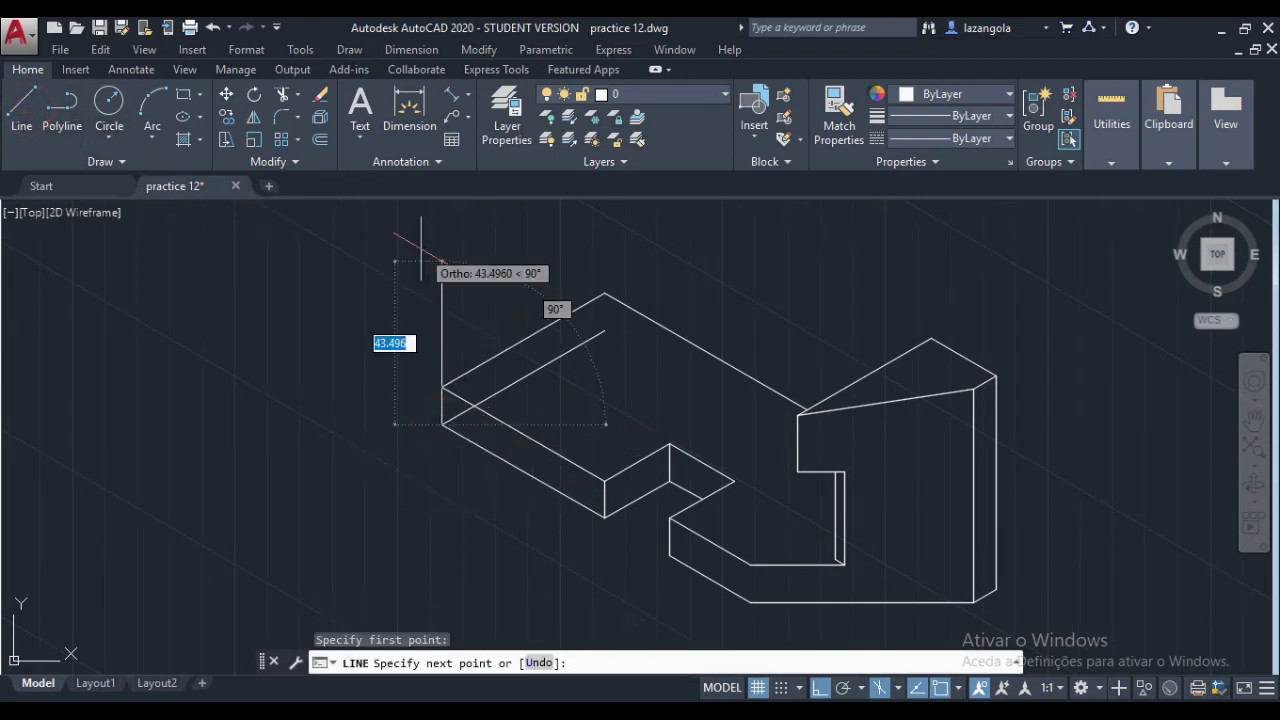
pyautogui.write('5')
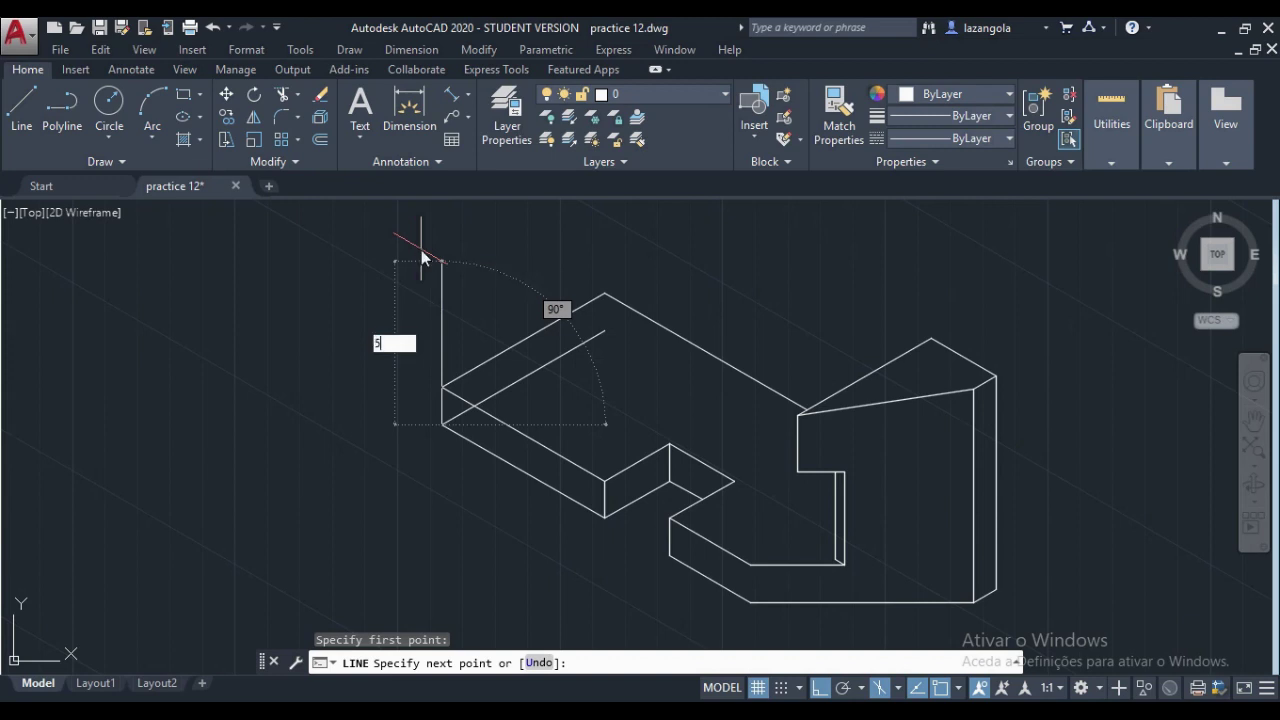
pyautogui.write('0')
pyautogui.press('Return')
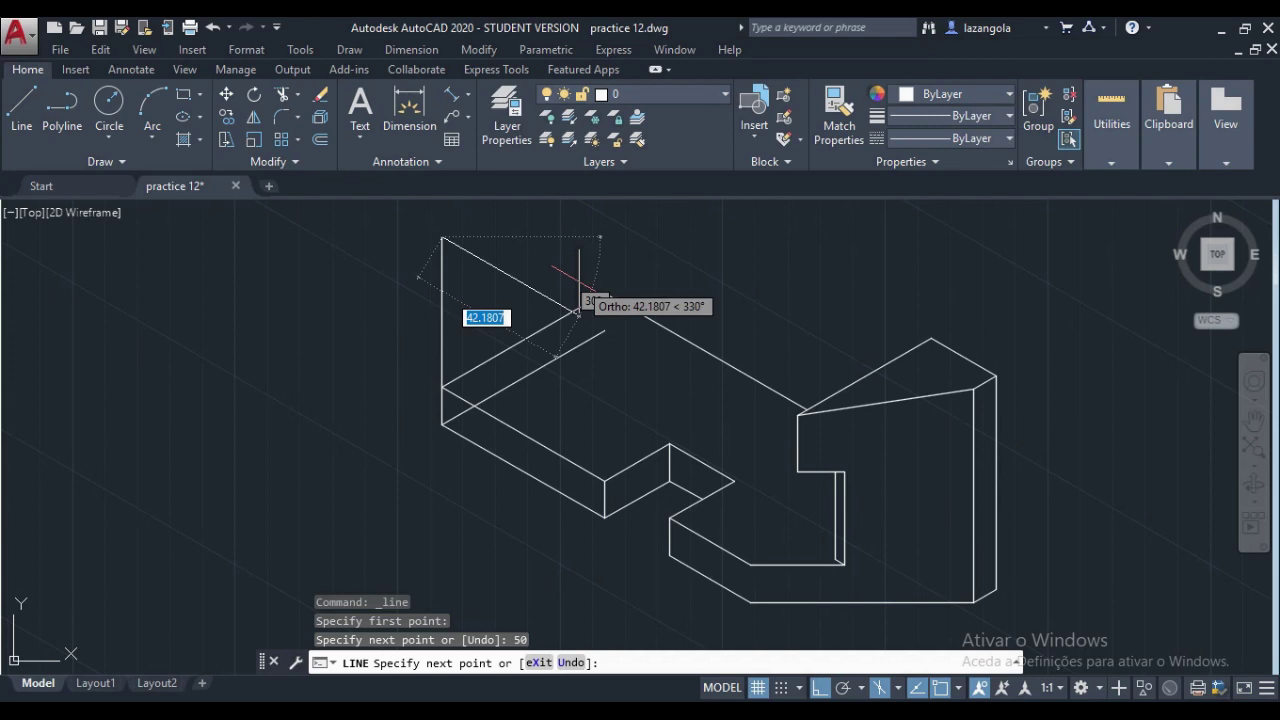
# Step: Continue the rear wall's end profile with a 15 mm line at 330° and a 15 mm line vertically downward
pyautogui.write('1')
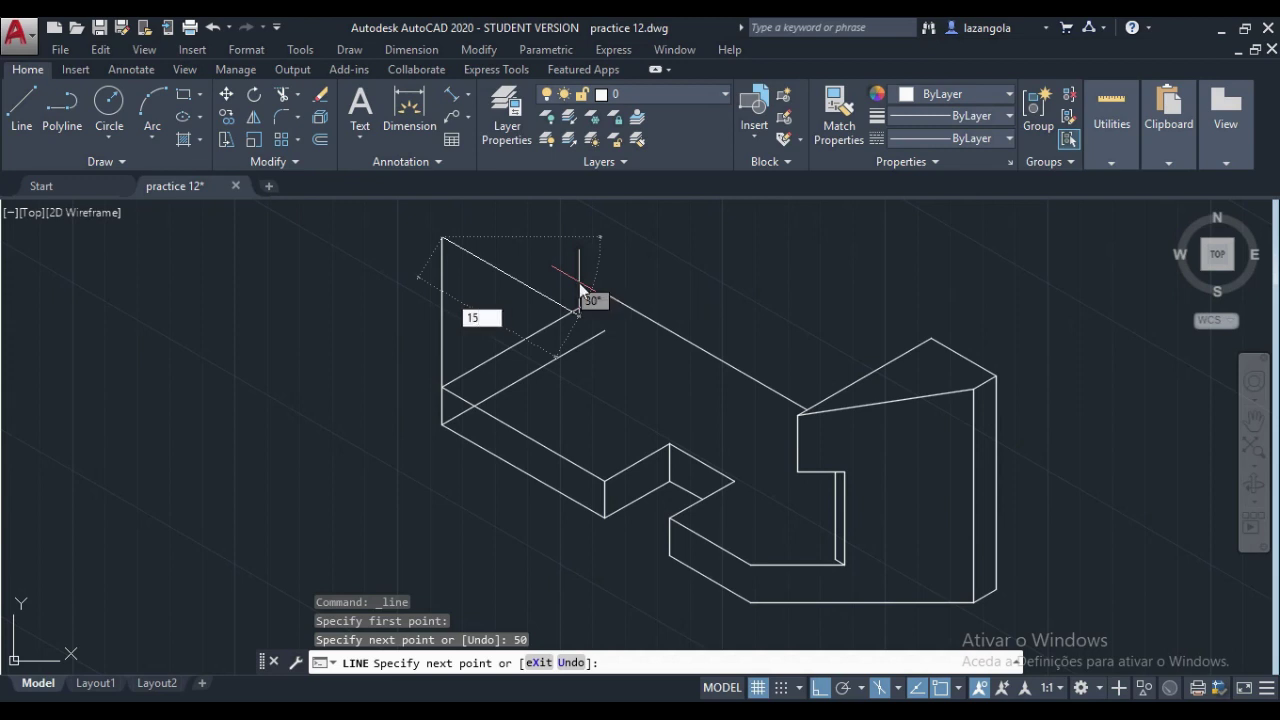
pyautogui.write('5')
pyautogui.press('Return')
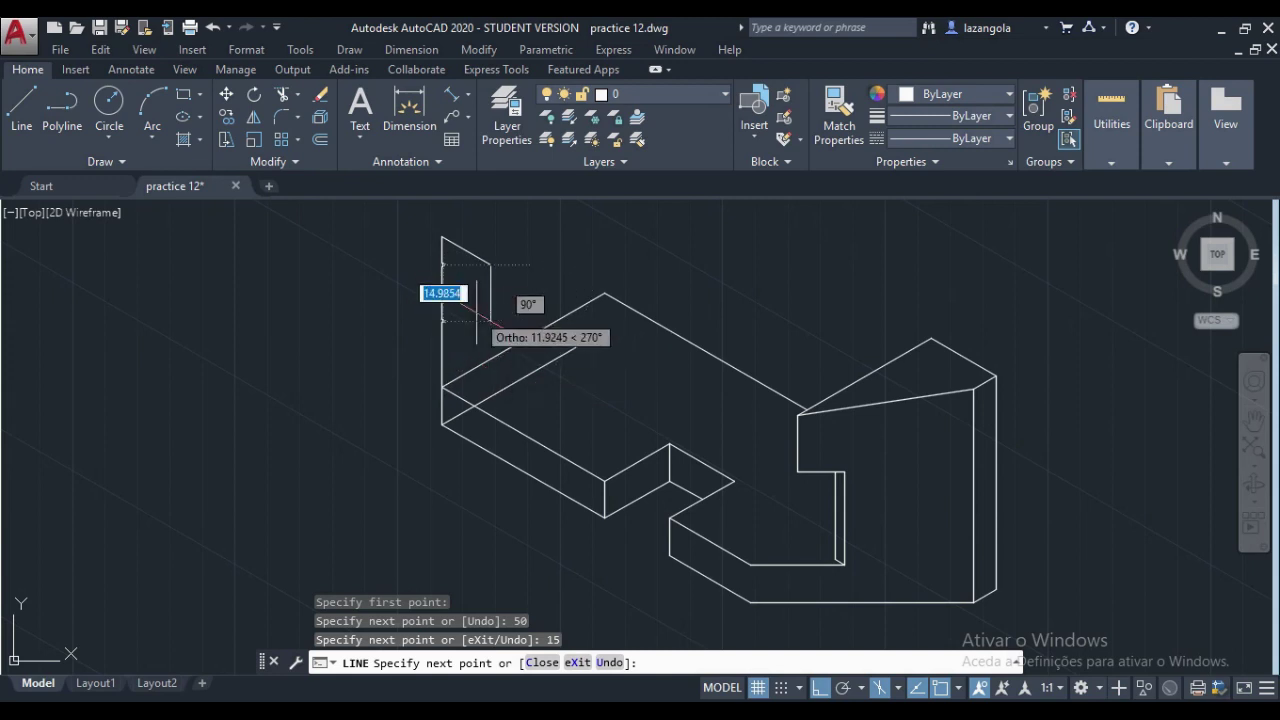
pyautogui.write('1')
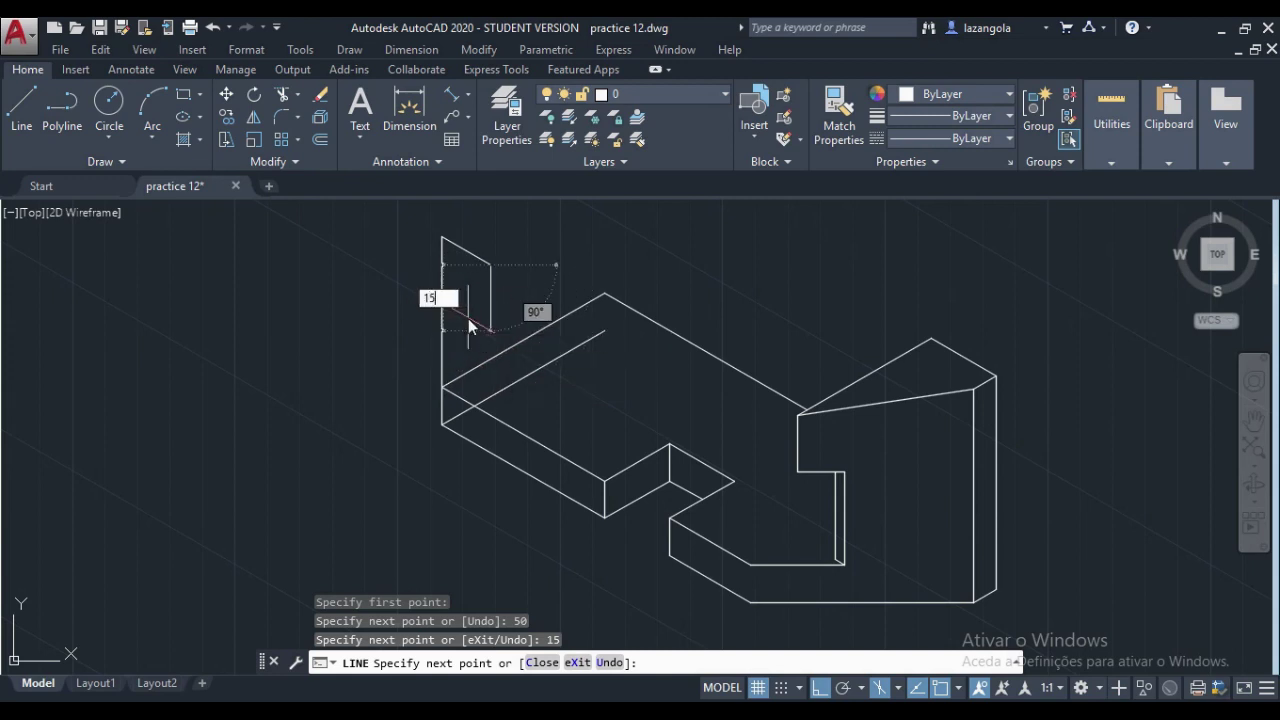
pyautogui.write('5')
pyautogui.press('Return')
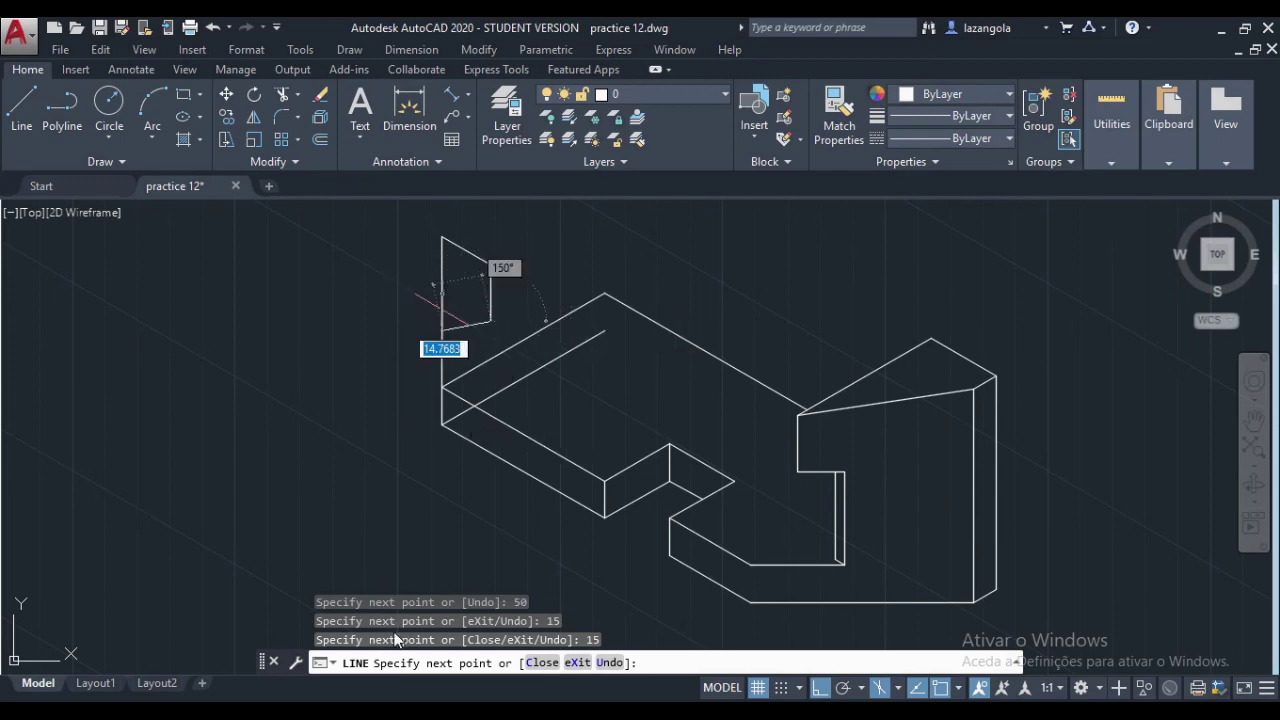
# Step: Check the rear wall in practice 12.pdf and continue its profile with a 5 mm line at 150° and a vertical line about 46 mm down
pyautogui.moveTo(348, 712)
pyautogui.click(243, 671)
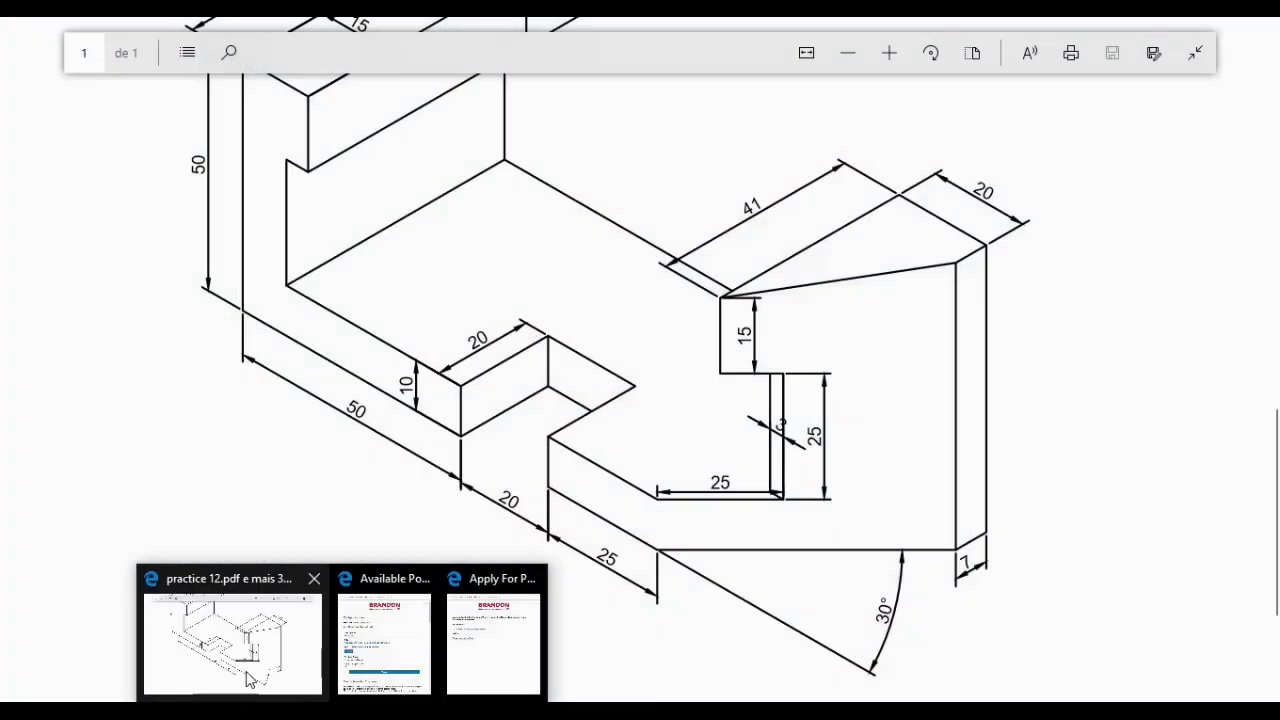
pyautogui.scroll(1, 347, 390)
pyautogui.scroll(2, 276, 466)
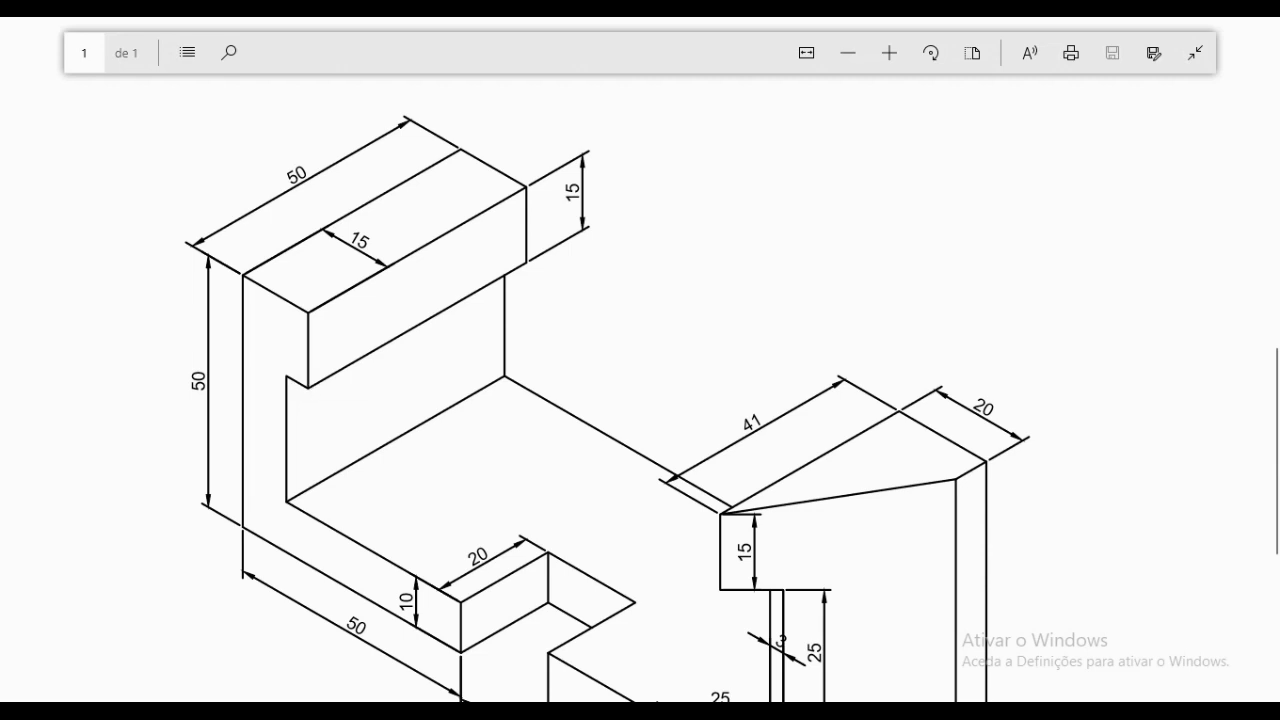
pyautogui.click(701, 654)
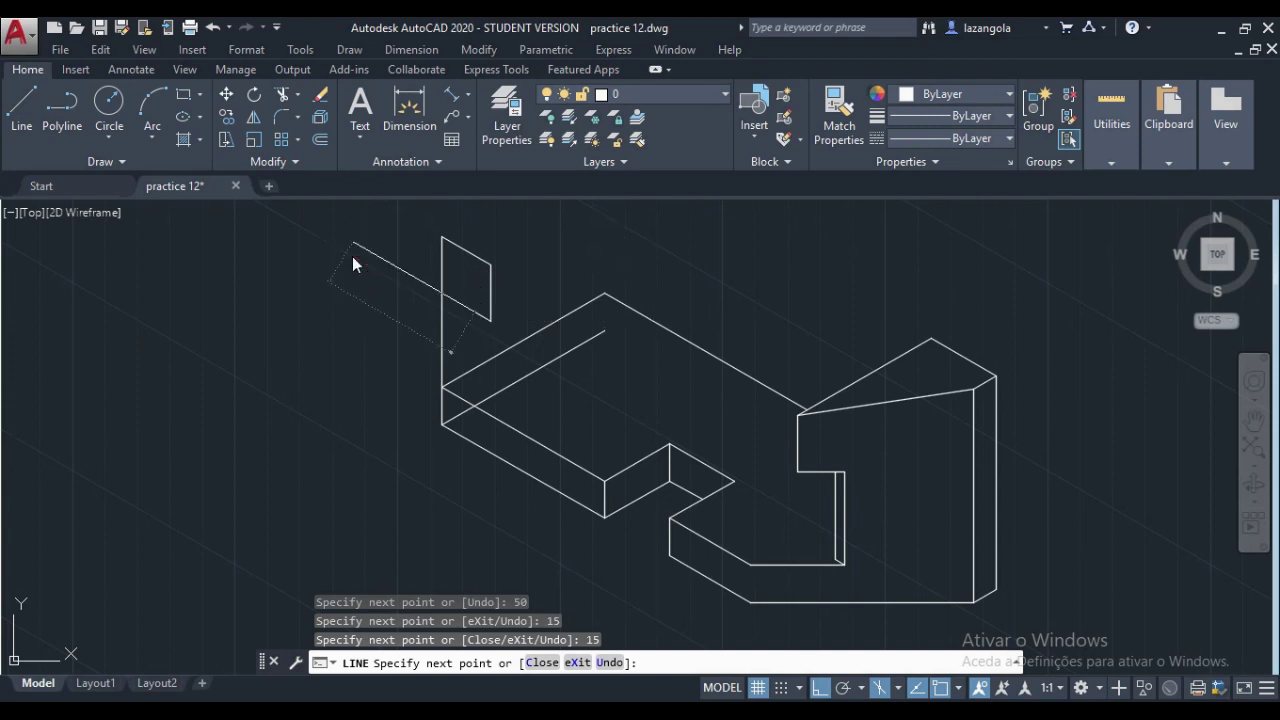
pyautogui.write('5')
pyautogui.press('Return')
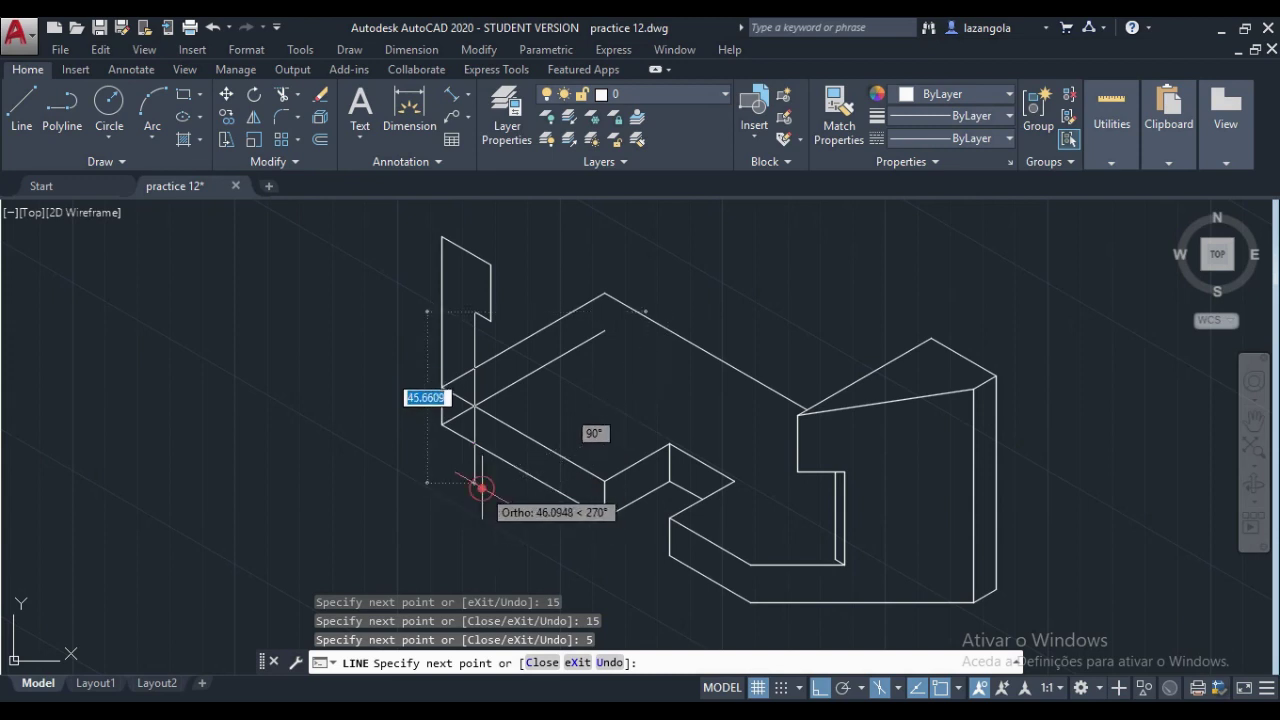
pyautogui.press('Return')
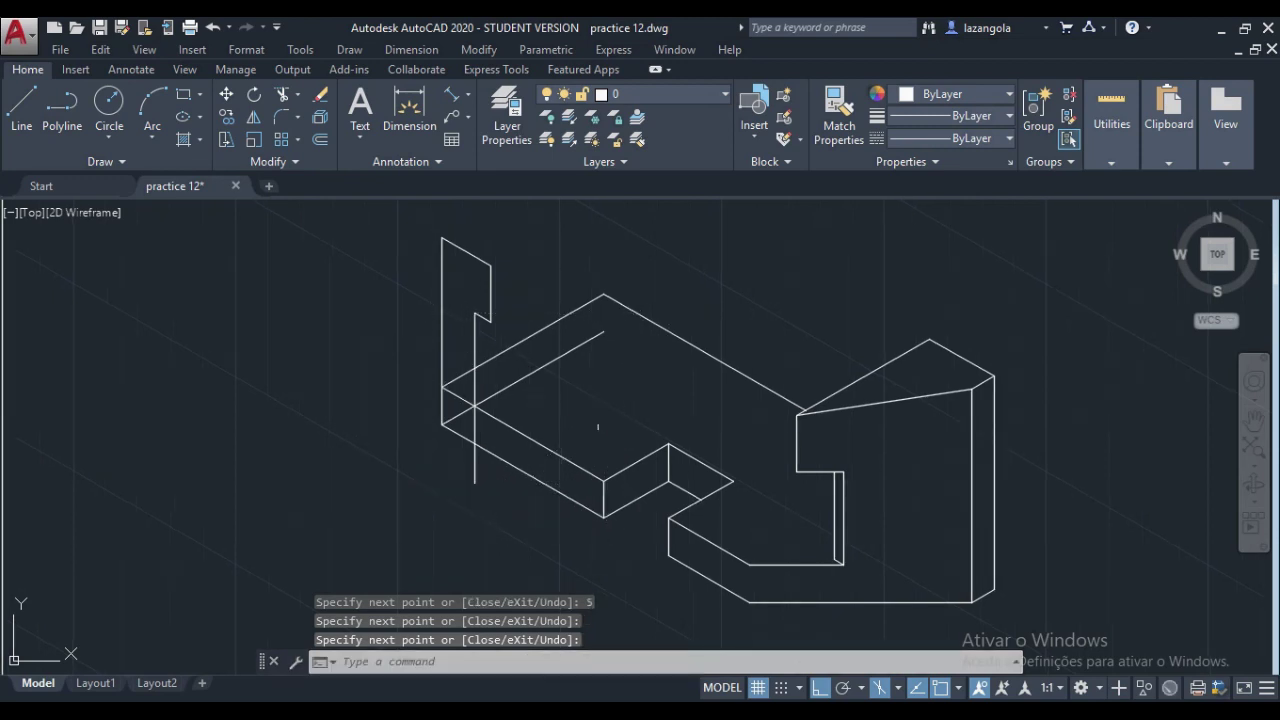
# Step: Trim the wall profile's inner vertical line below the base's upper front-left edge, using that edge as the cutting edge
pyautogui.moveTo(630, 412); pyautogui.dragTo(559, 436, button='middle')
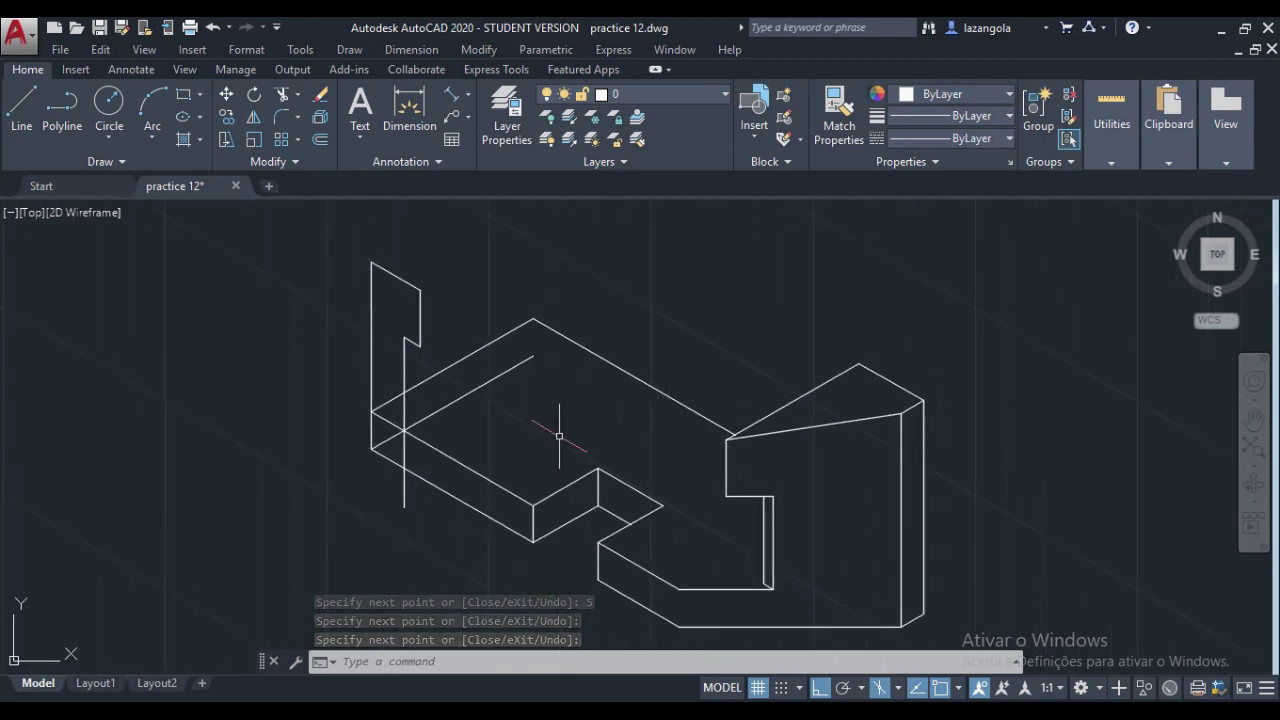
pyautogui.click(282, 94)
pyautogui.press('Escape')
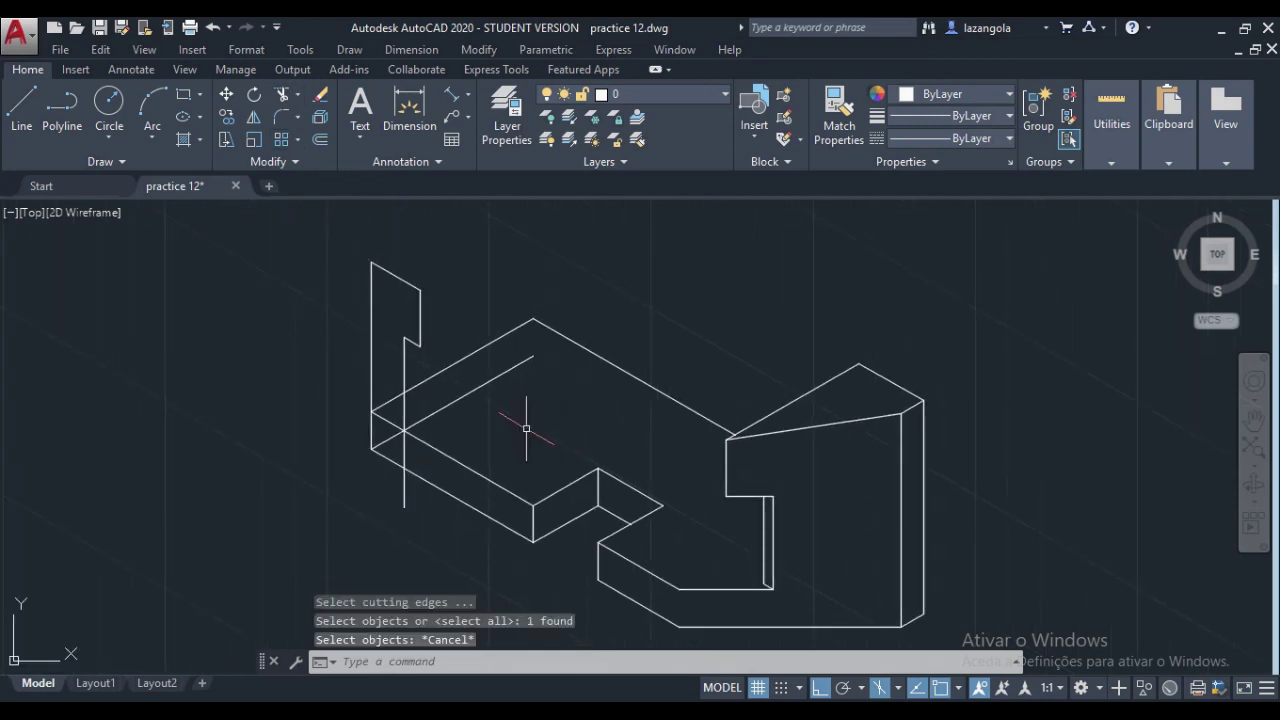
pyautogui.click(282, 96)
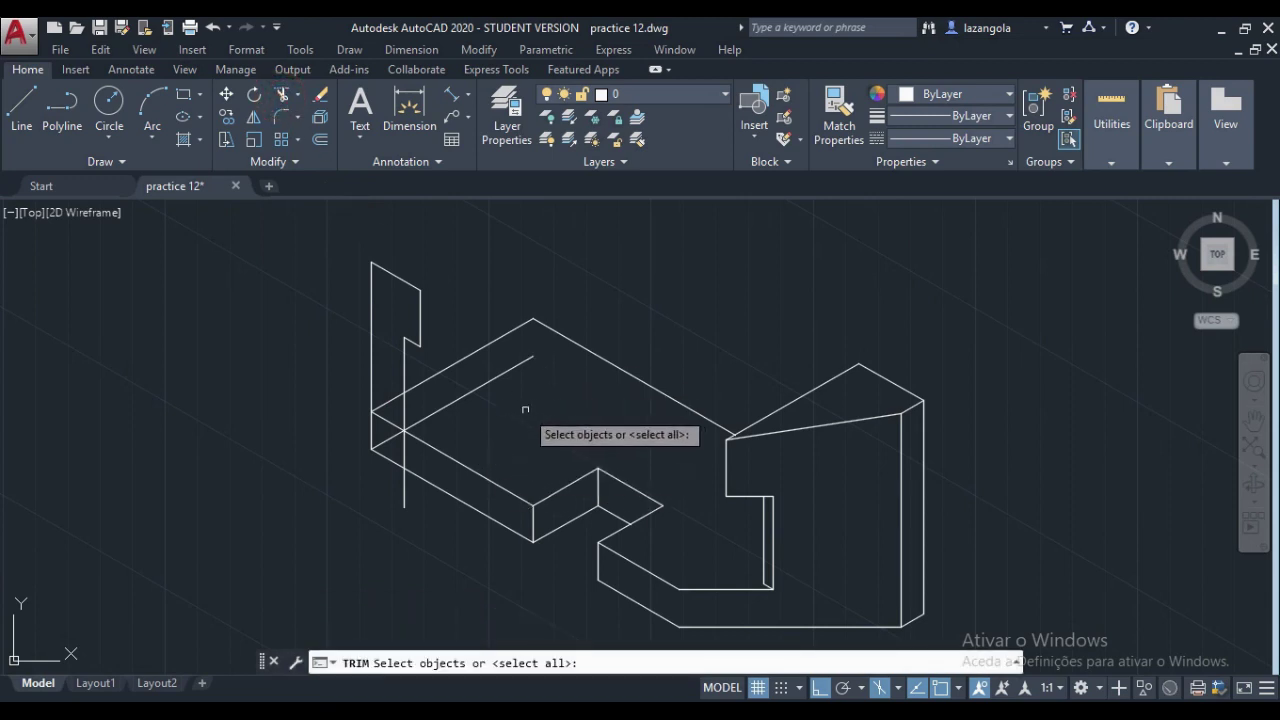
pyautogui.click(435, 448)
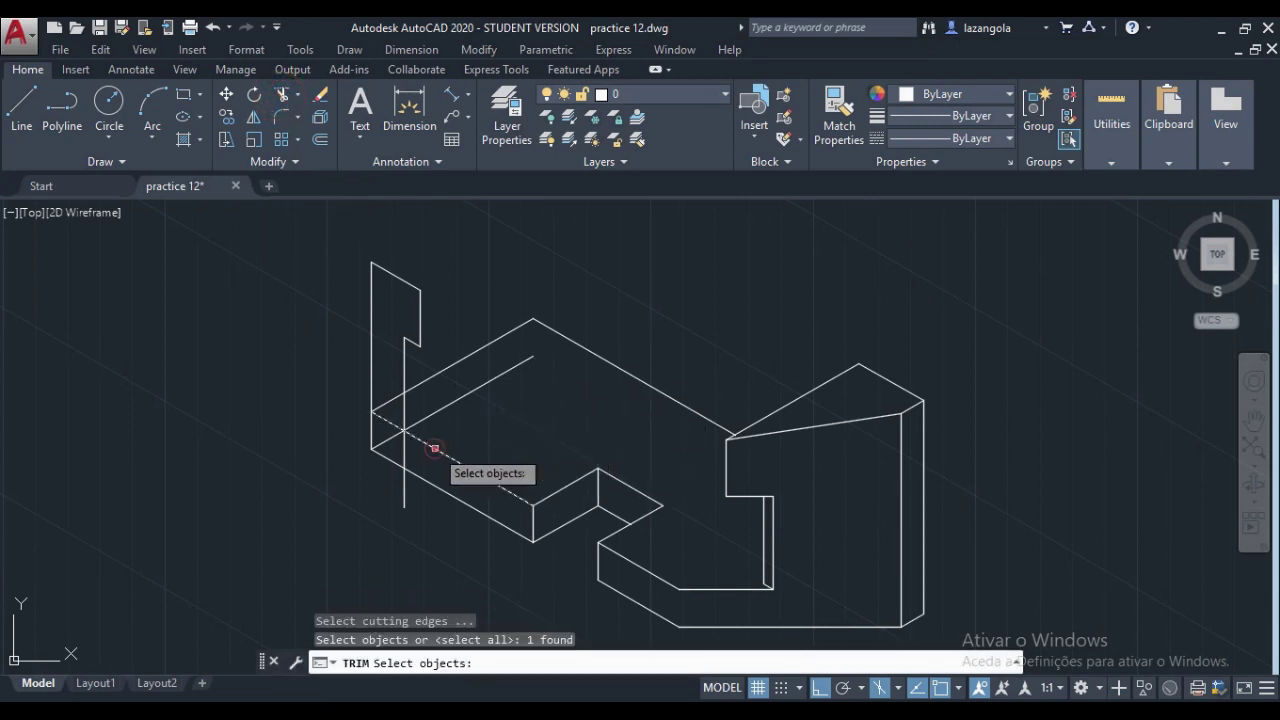
pyautogui.press('Return')
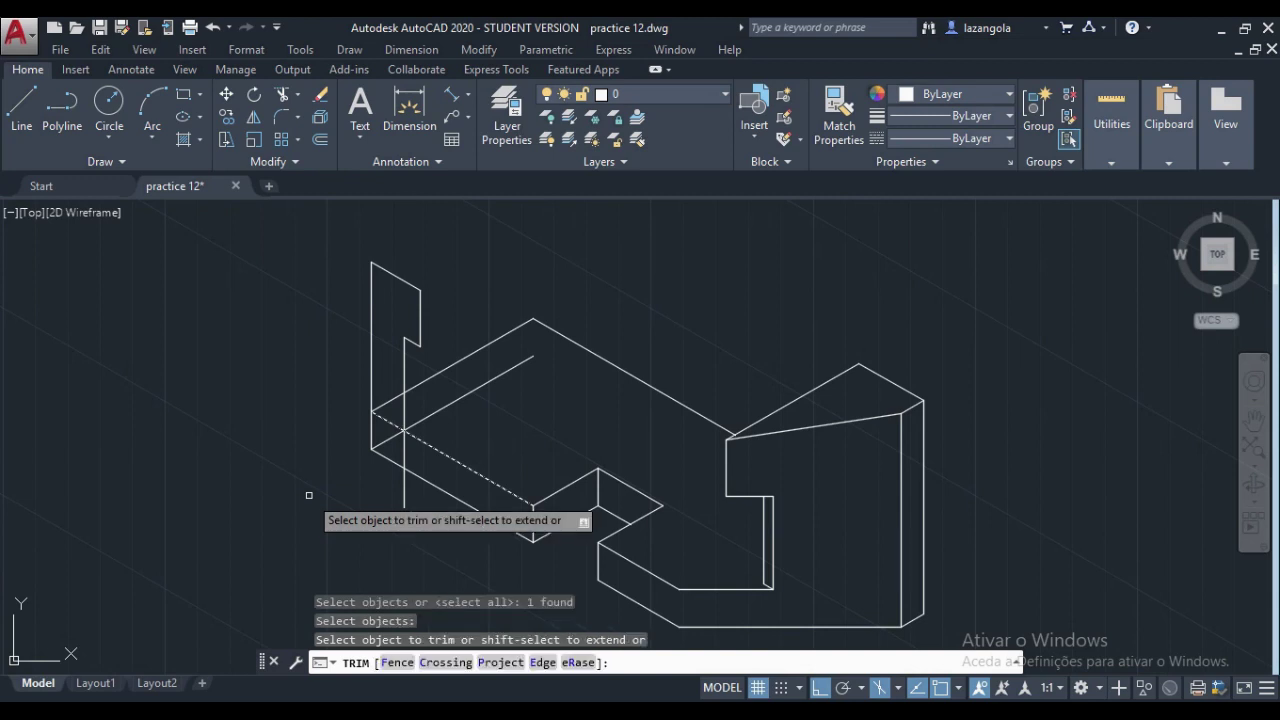
pyautogui.click(402, 491)
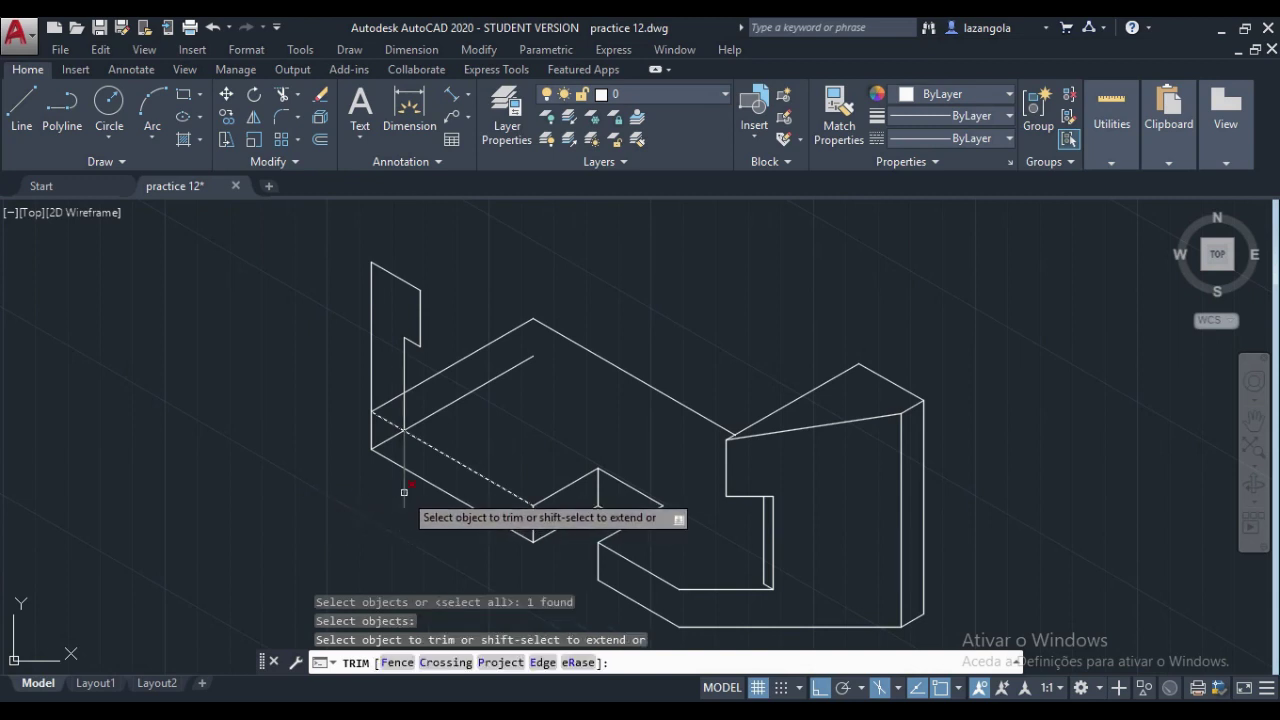
# Step: Finish trimming and erase the base's upper 30° edge that crosses the rear wall's end profile
pyautogui.press('Return')
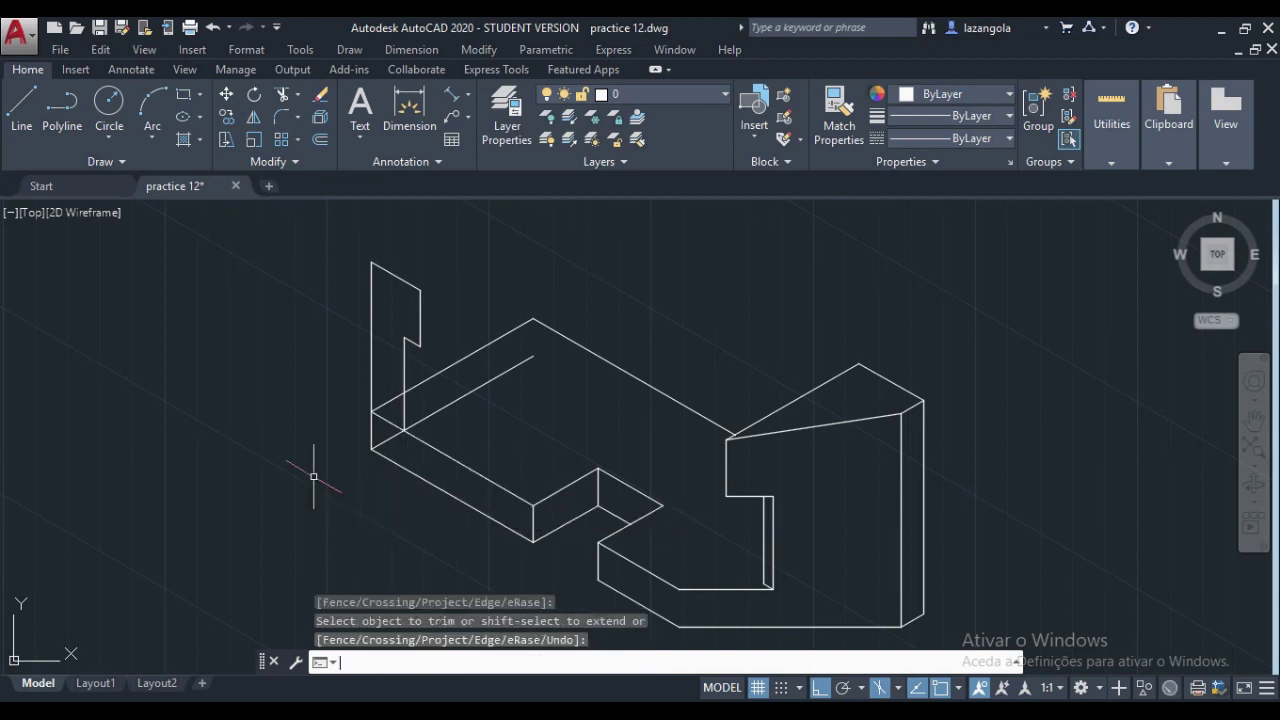
pyautogui.press('Escape')
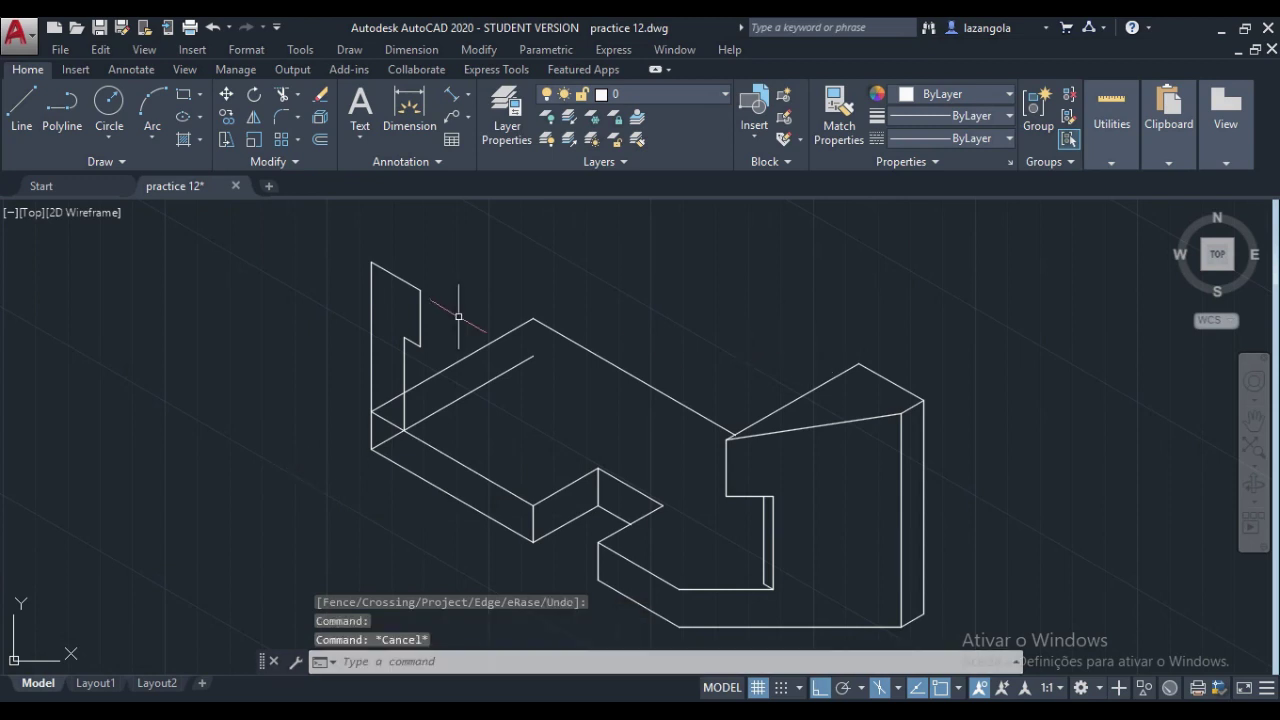
pyautogui.click(459, 358)
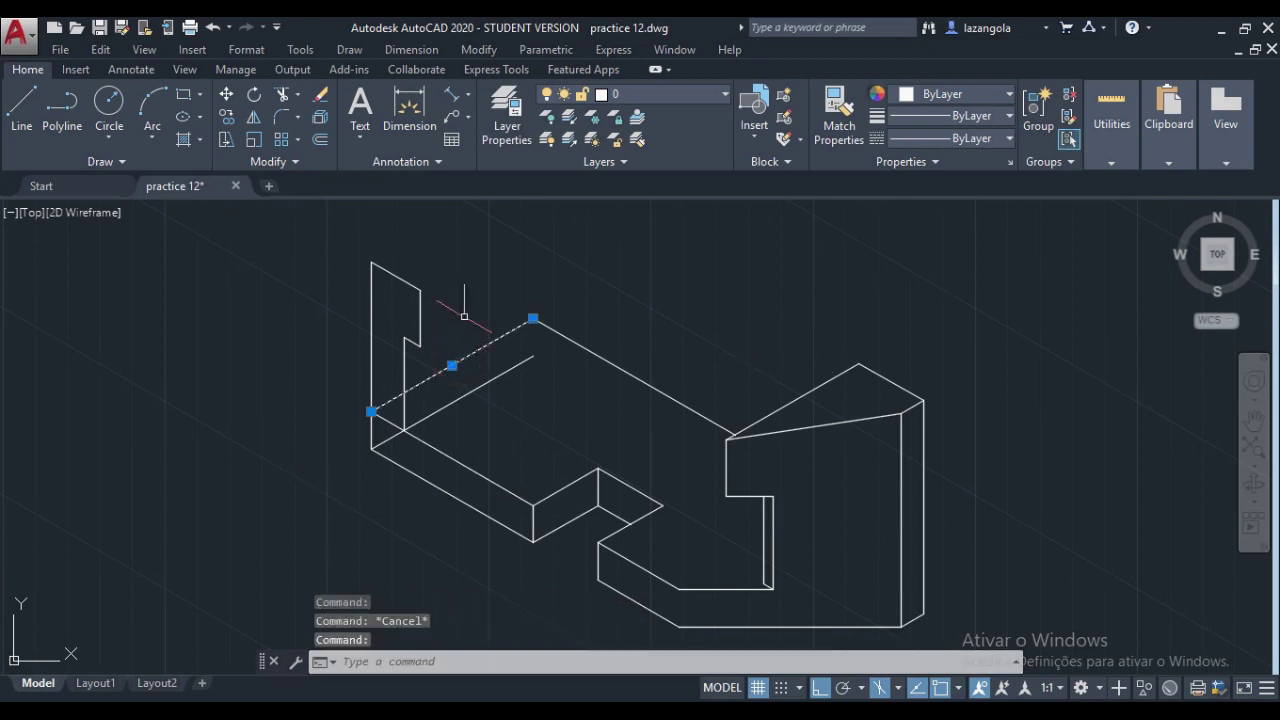
pyautogui.press('Delete')
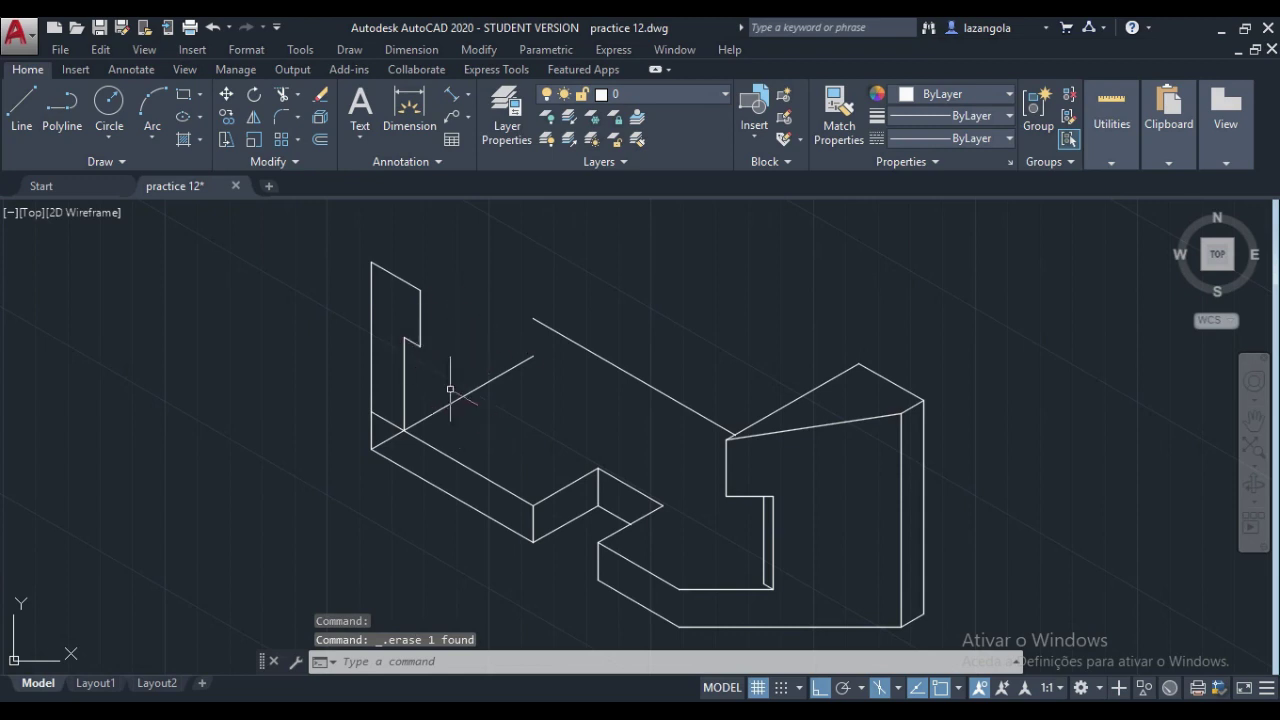
# Step: Copy the rear wall's end profile 50 mm at 30°, from its lower outer corner to the far end of the lower 30° line
pyautogui.click(448, 286)
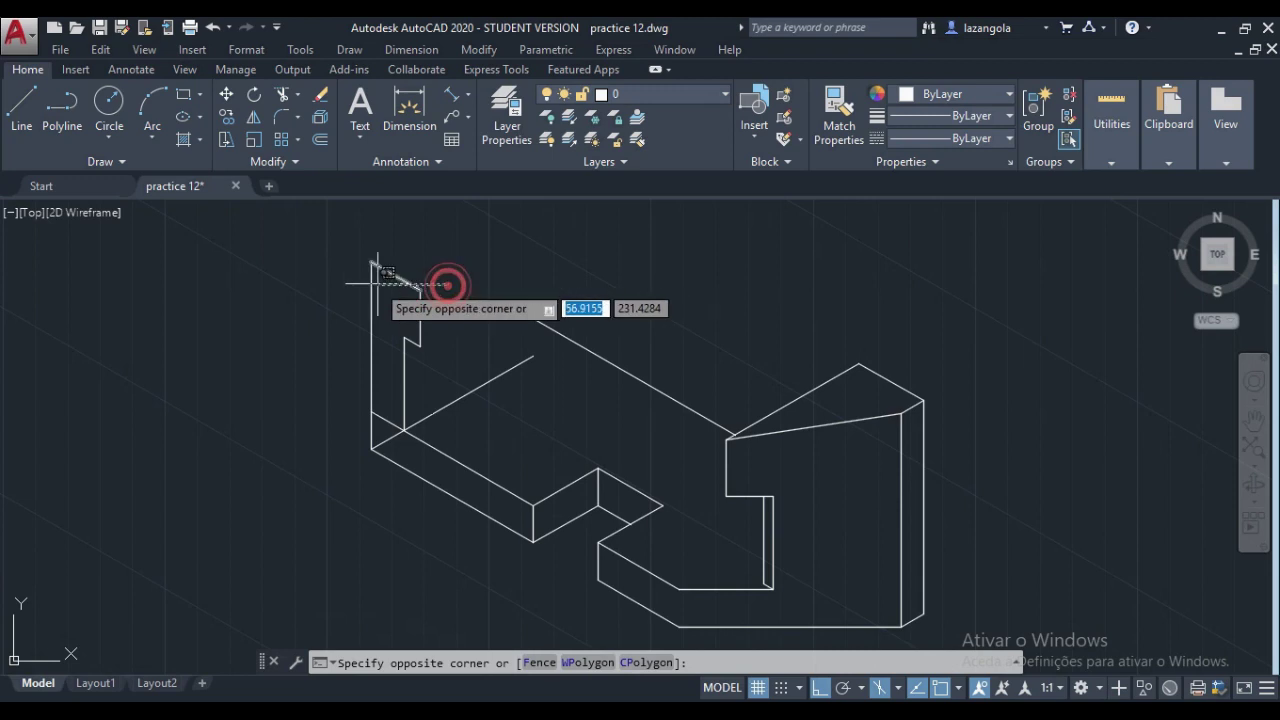
pyautogui.click(290, 366)
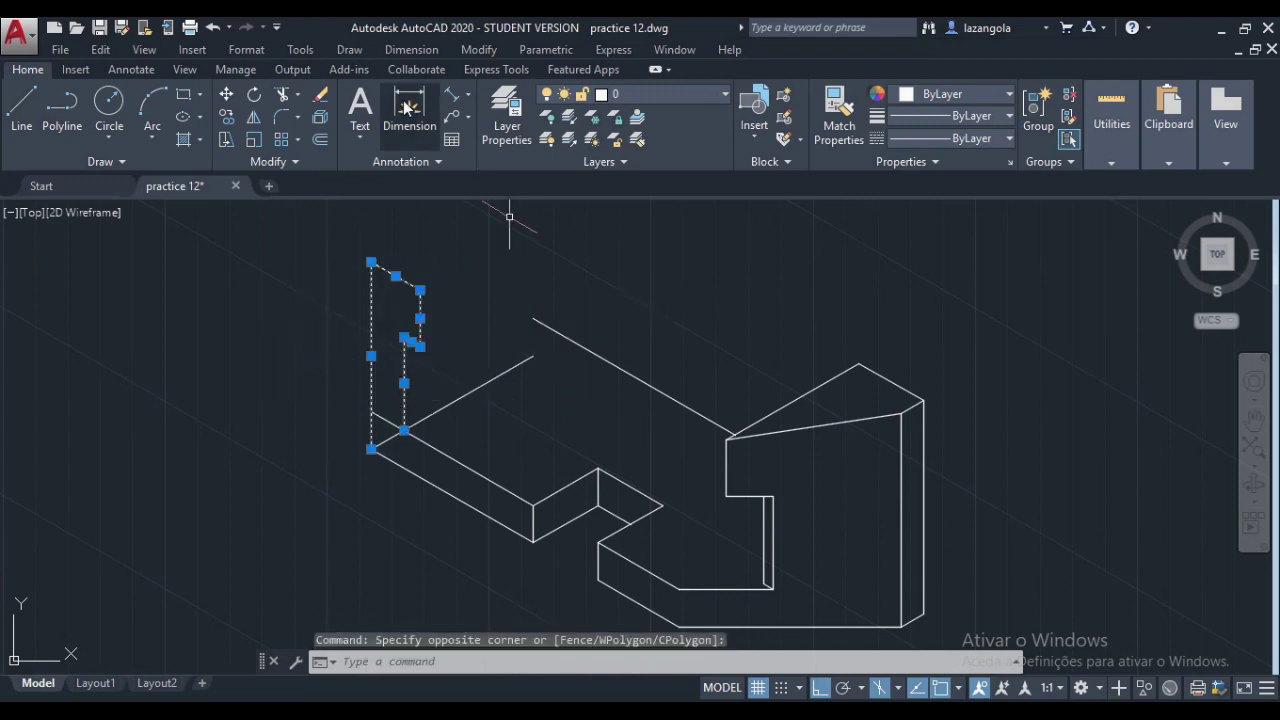
pyautogui.click(227, 117)
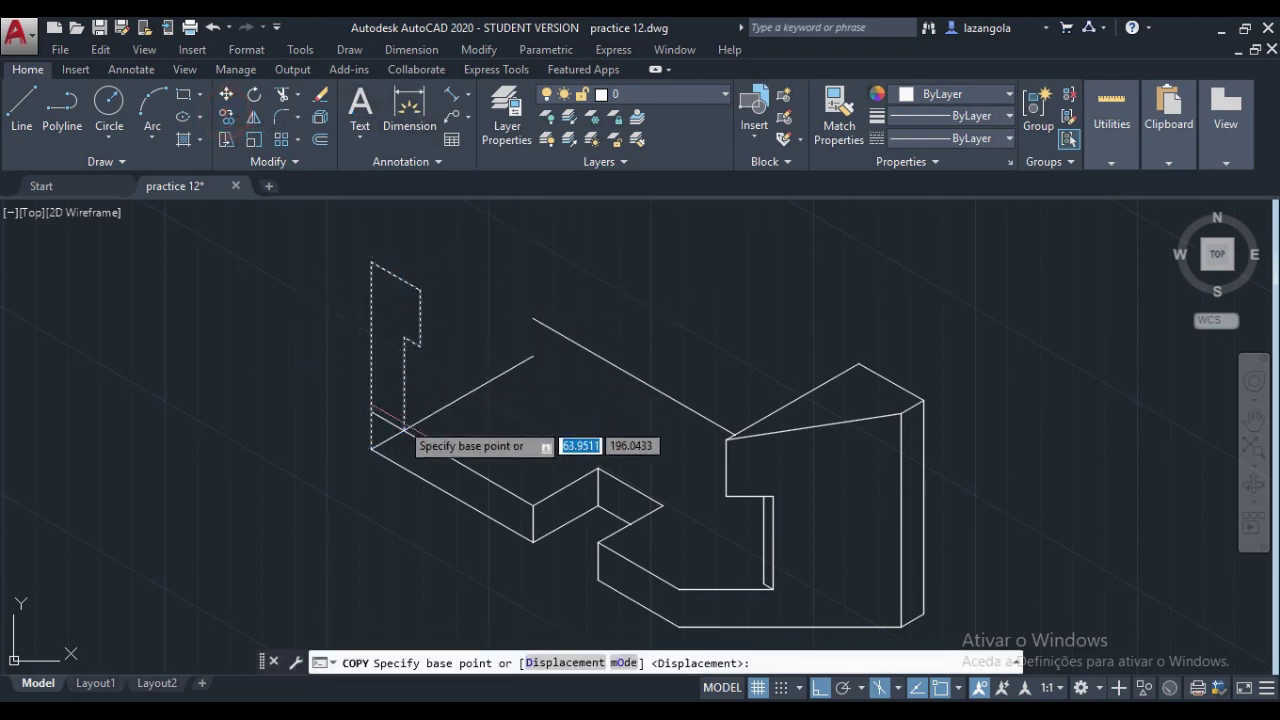
pyautogui.scroll(2, 372, 447)
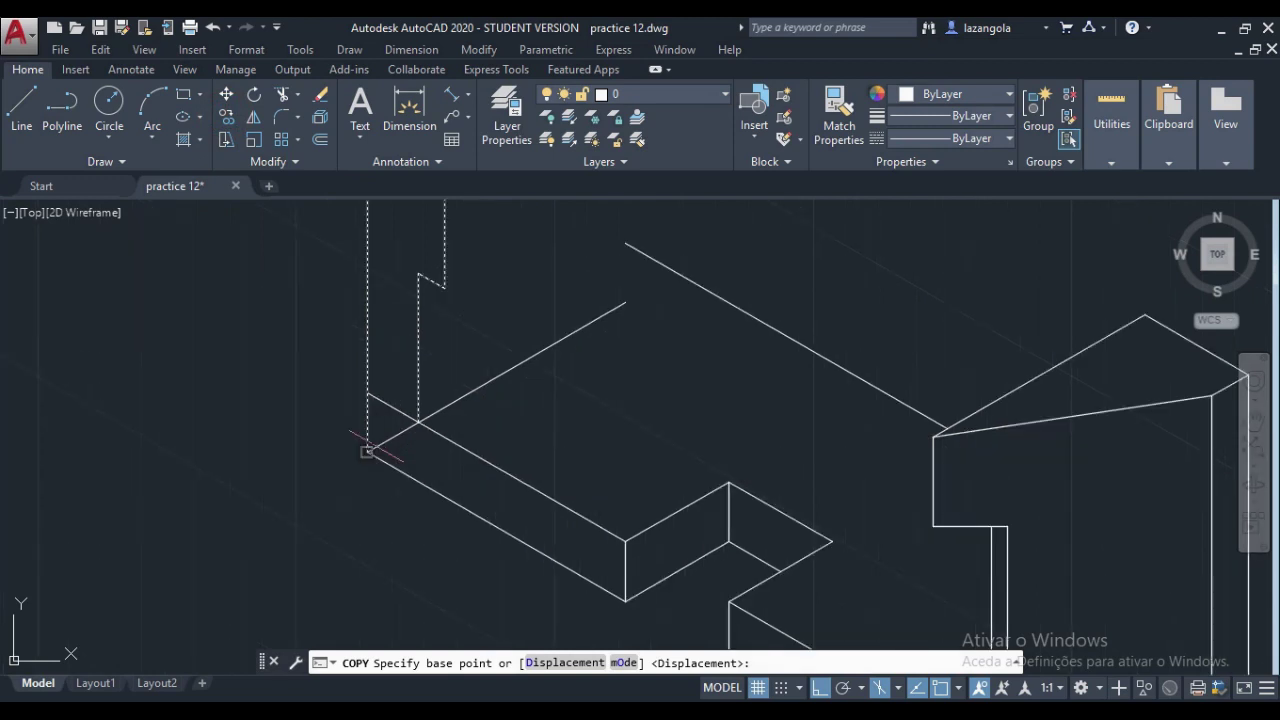
pyautogui.click(367, 451)
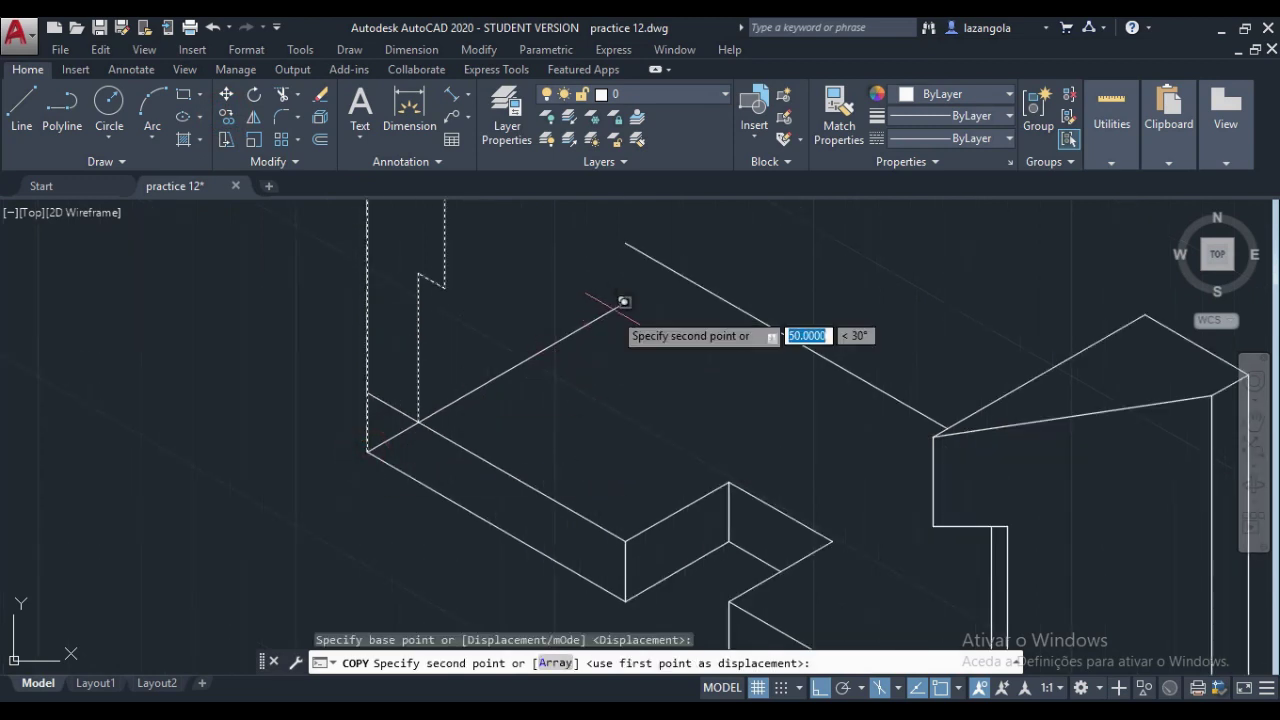
pyautogui.click(625, 300)
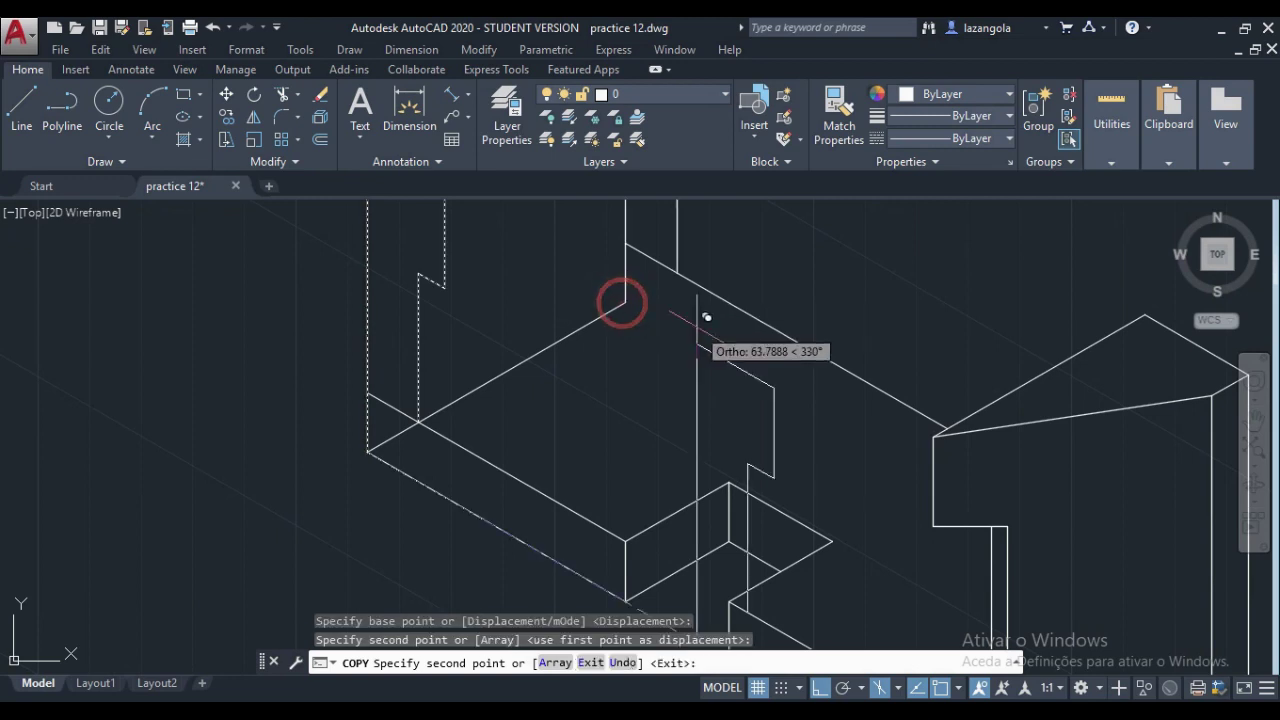
pyautogui.press('Return')
# Step: Trim the base lines crossing inside both wall end profiles and erase the remaining 30° line between the profiles
pyautogui.scroll(-4, 697, 327)
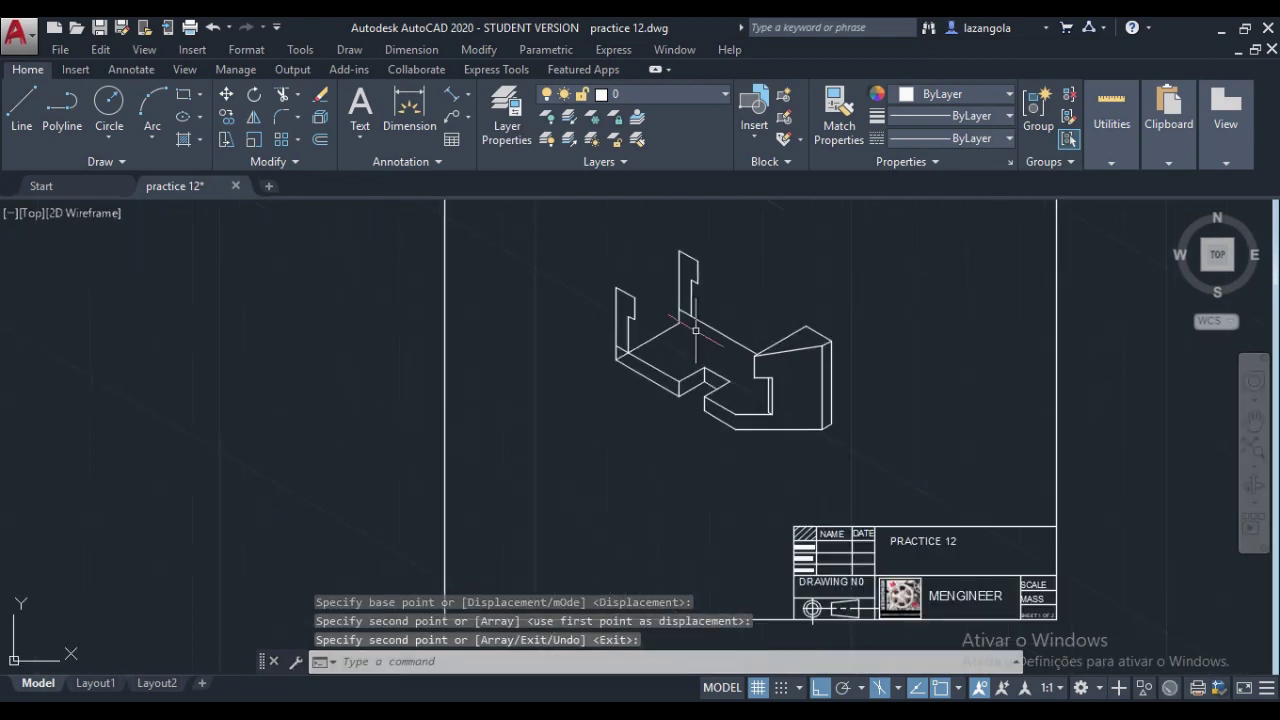
pyautogui.scroll(2, 701, 328)
pyautogui.moveTo(771, 266)
pyautogui.mouseDown(button='middle')
pyautogui.moveTo(751, 311)
pyautogui.moveTo(637, 374)
pyautogui.mouseUp(button='middle')
pyautogui.scroll(2, 645, 383)
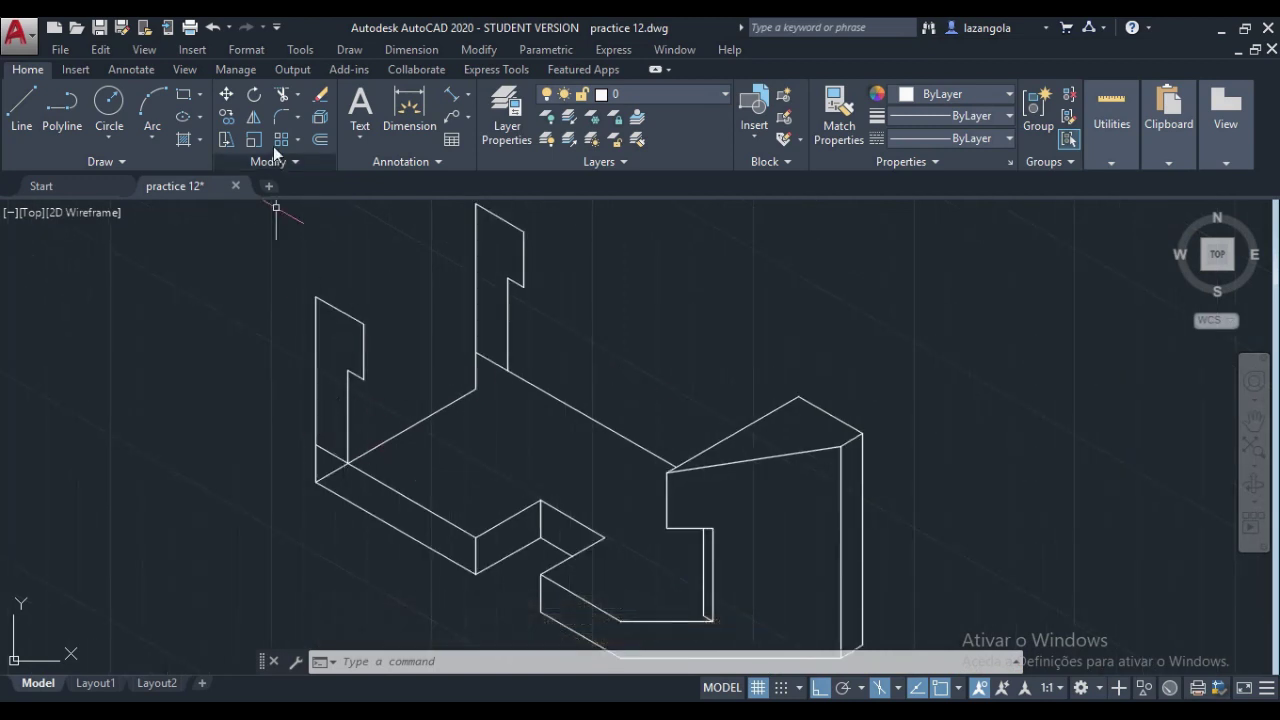
pyautogui.scroll(2, 280, 325)
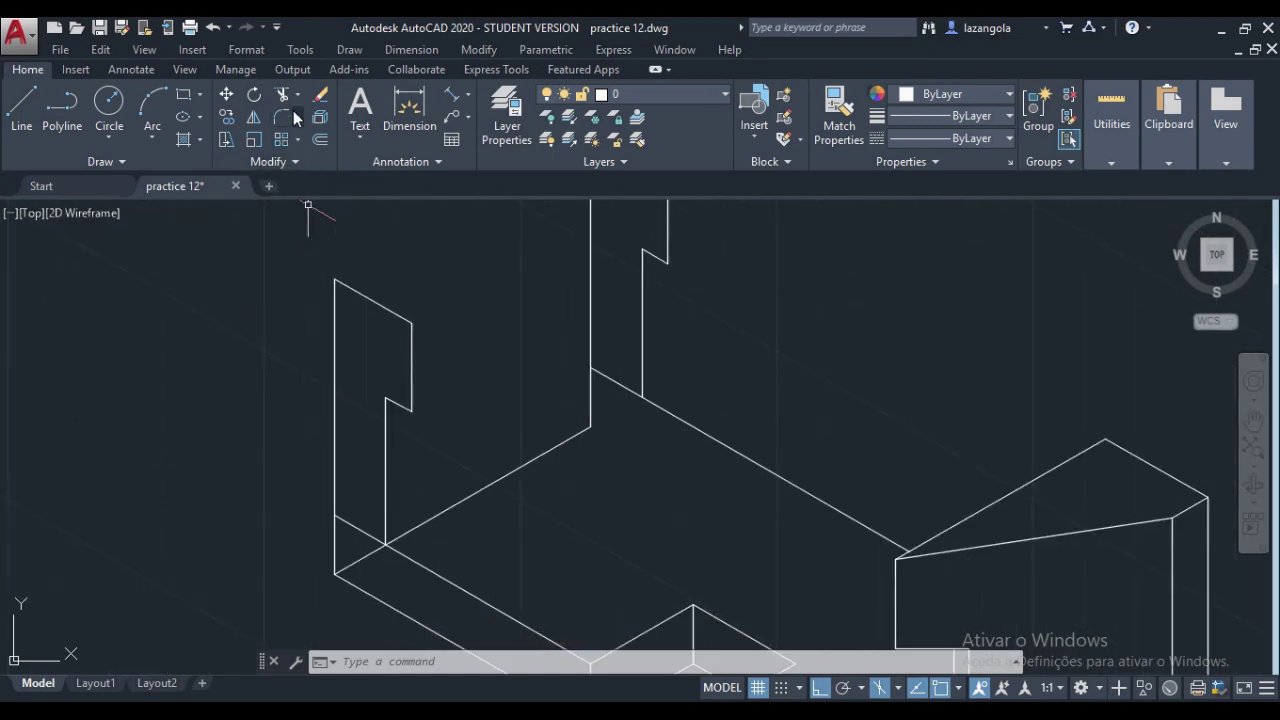
pyautogui.click(281, 95)
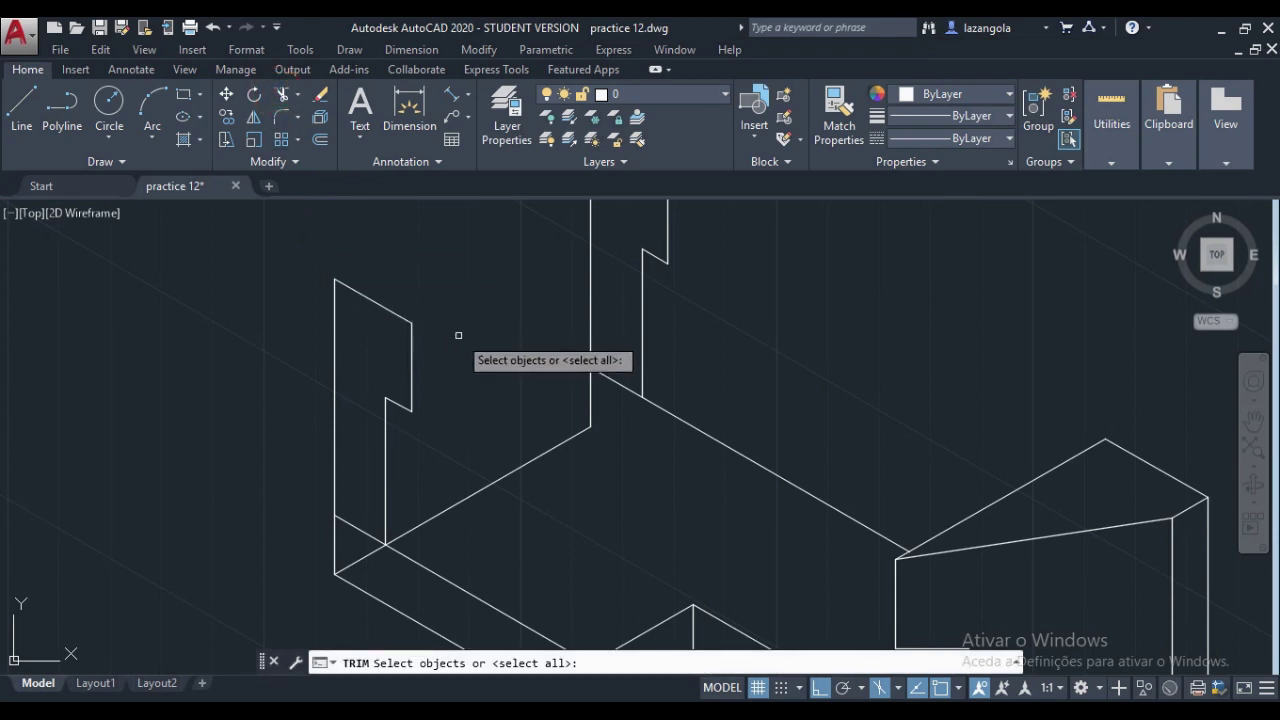
pyautogui.press('Return')
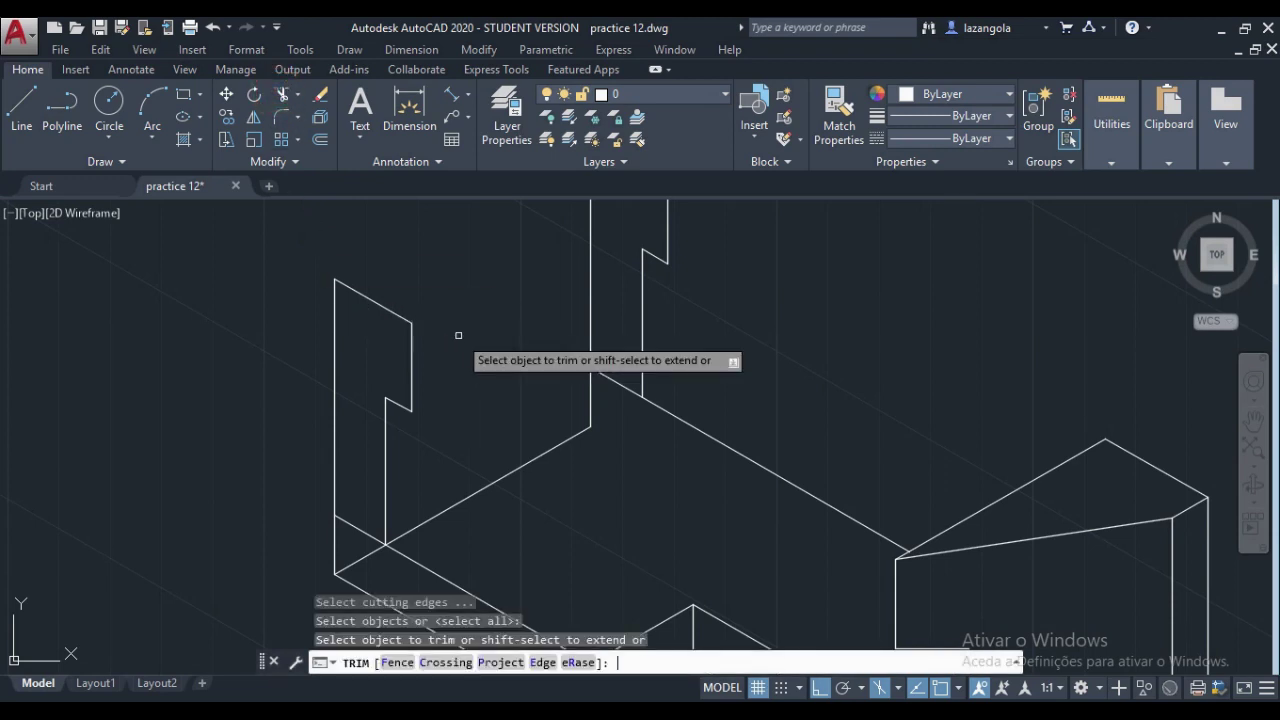
pyautogui.click(354, 529)
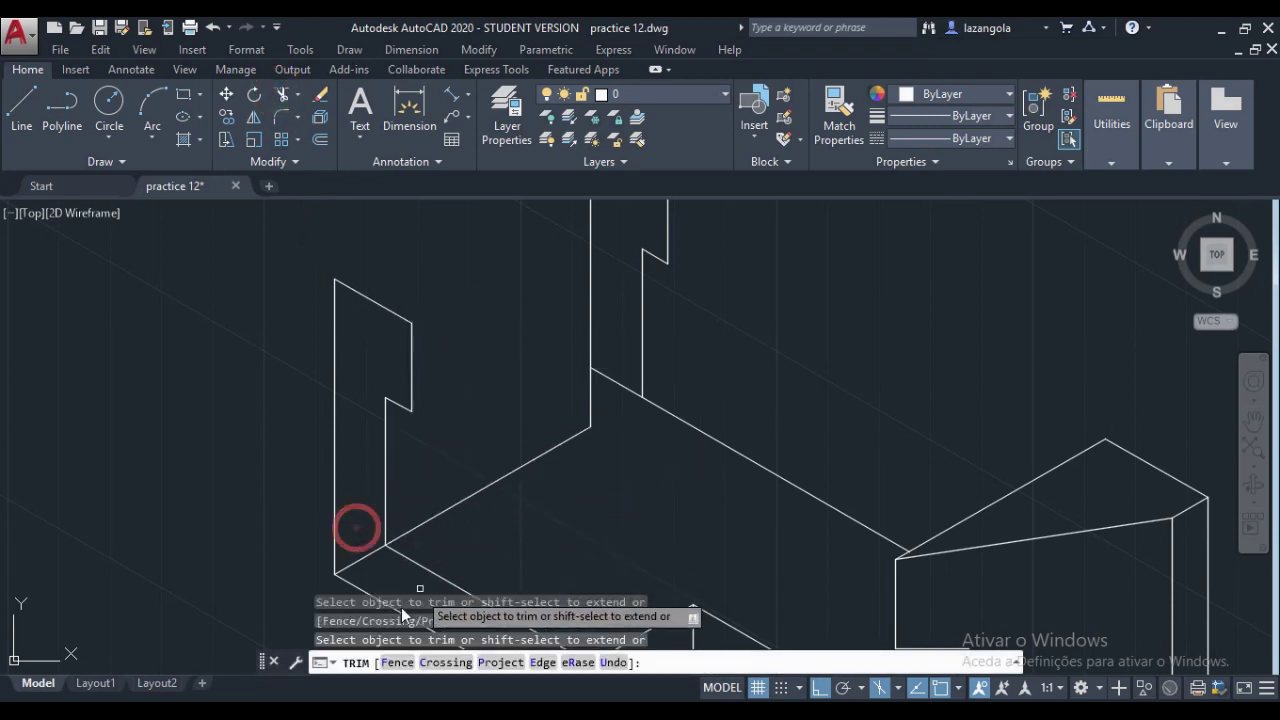
pyautogui.click(363, 560)
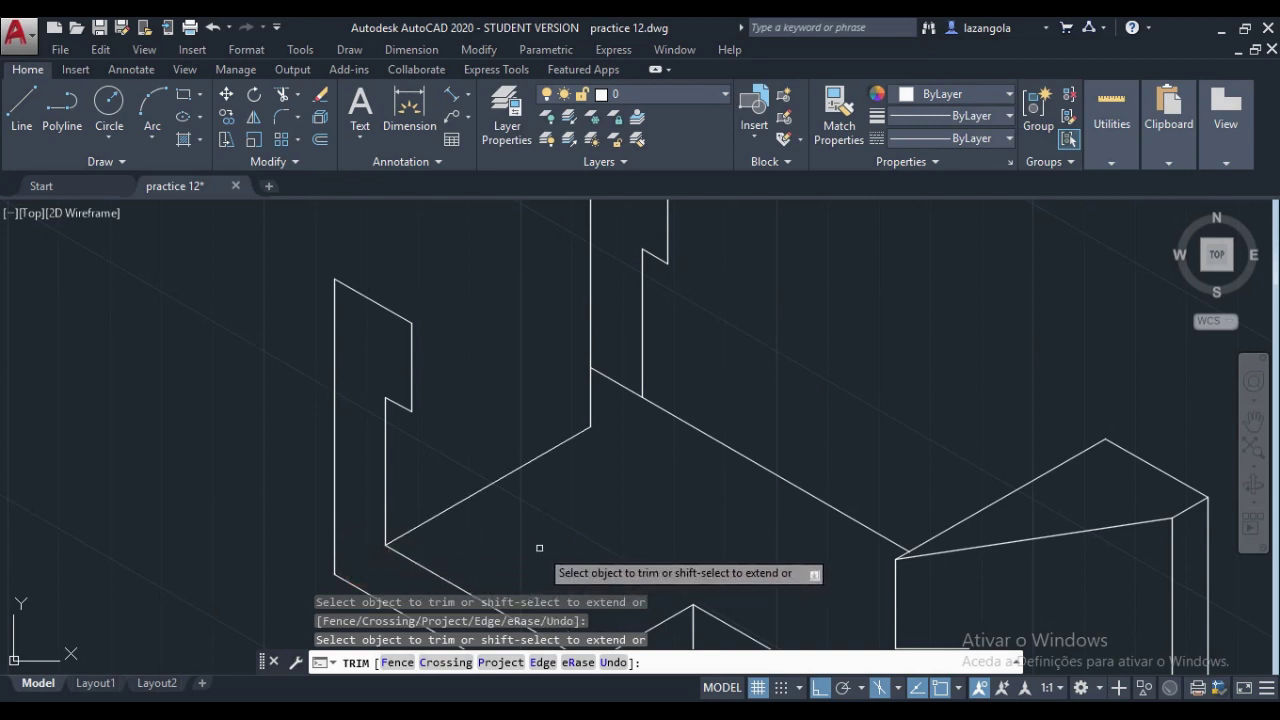
pyautogui.click(618, 382)
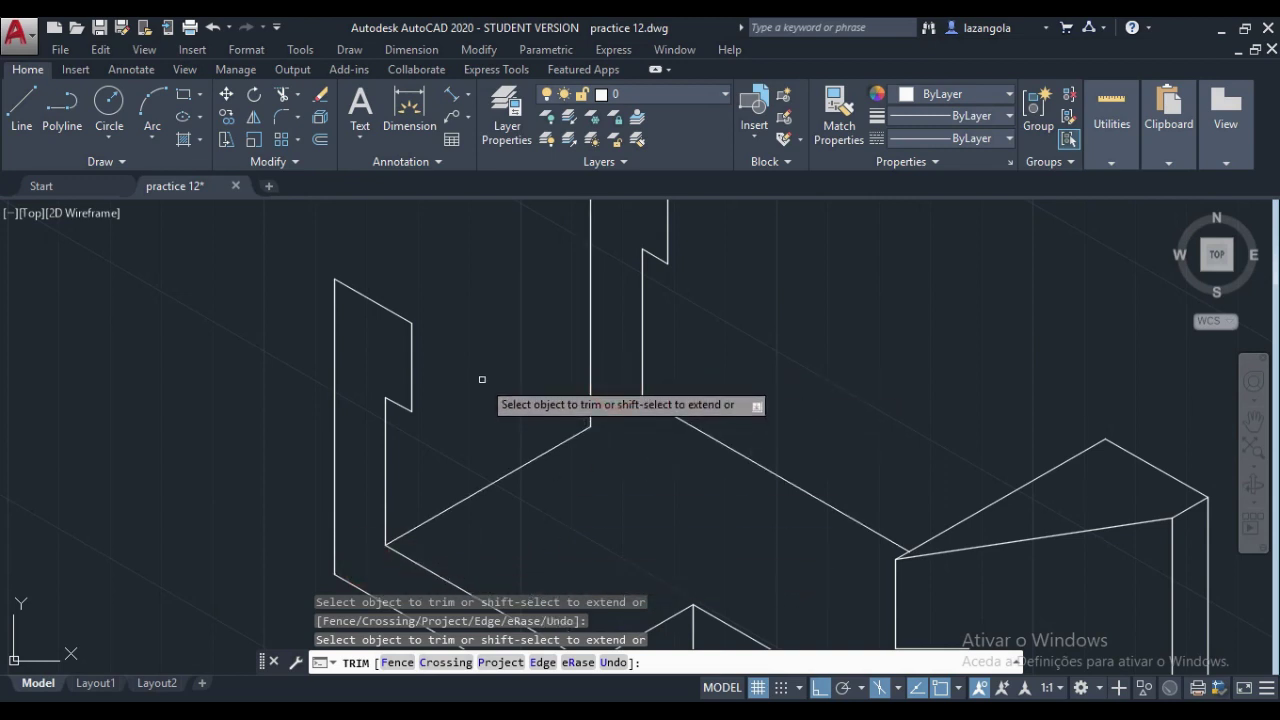
pyautogui.press('Escape')
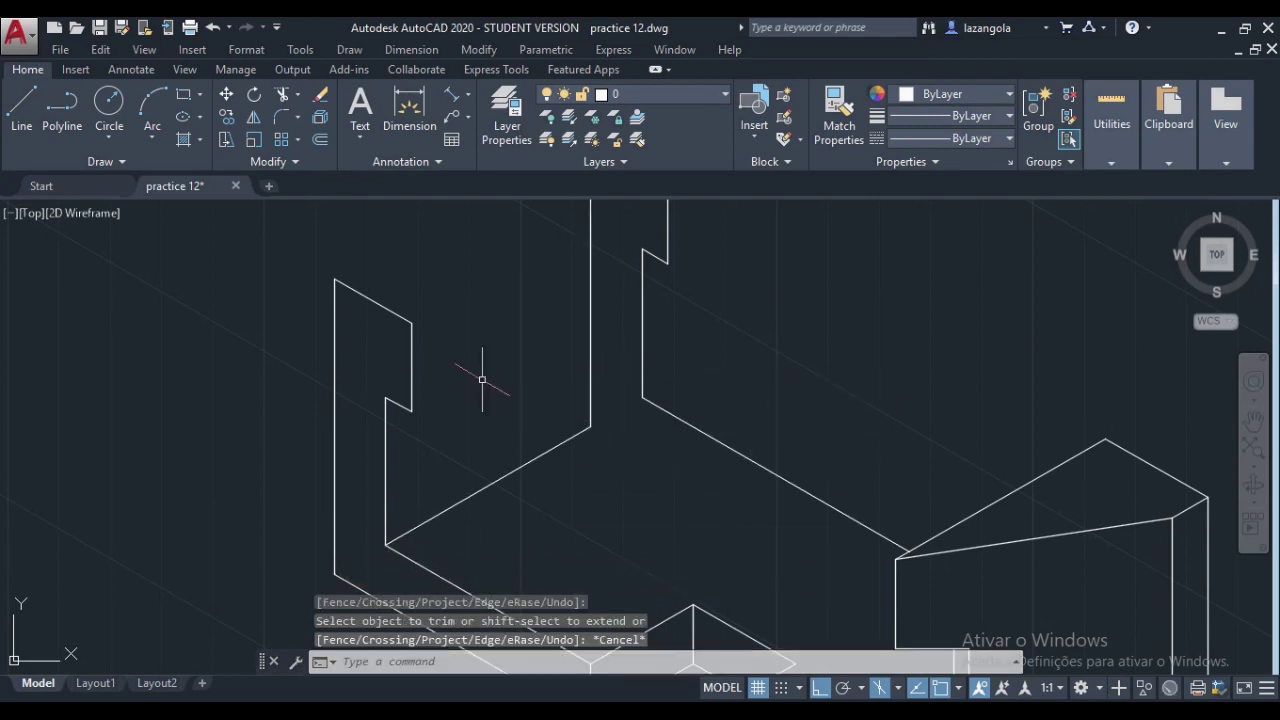
pyautogui.click(497, 481)
pyautogui.press('Delete')
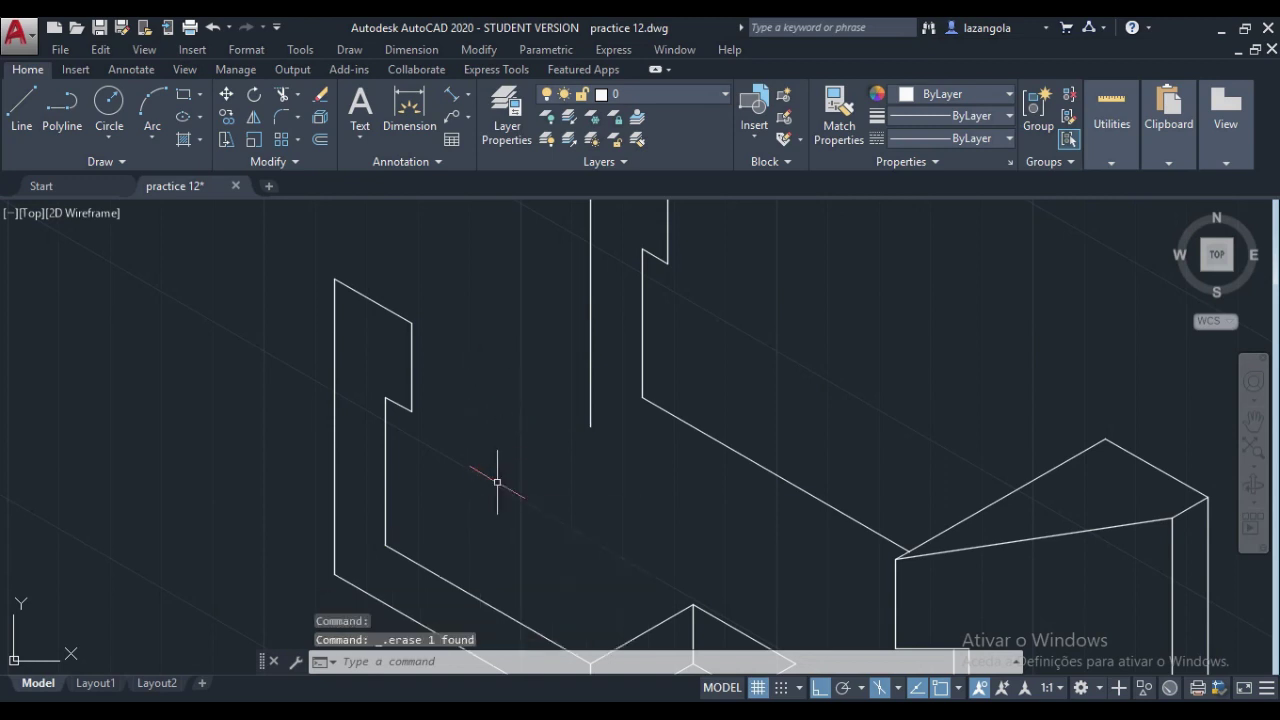
# Step: Draw a 30° line joining the inner bottom corners of the two wall profiles where they meet the base
pyautogui.scroll(-2, 570, 475)
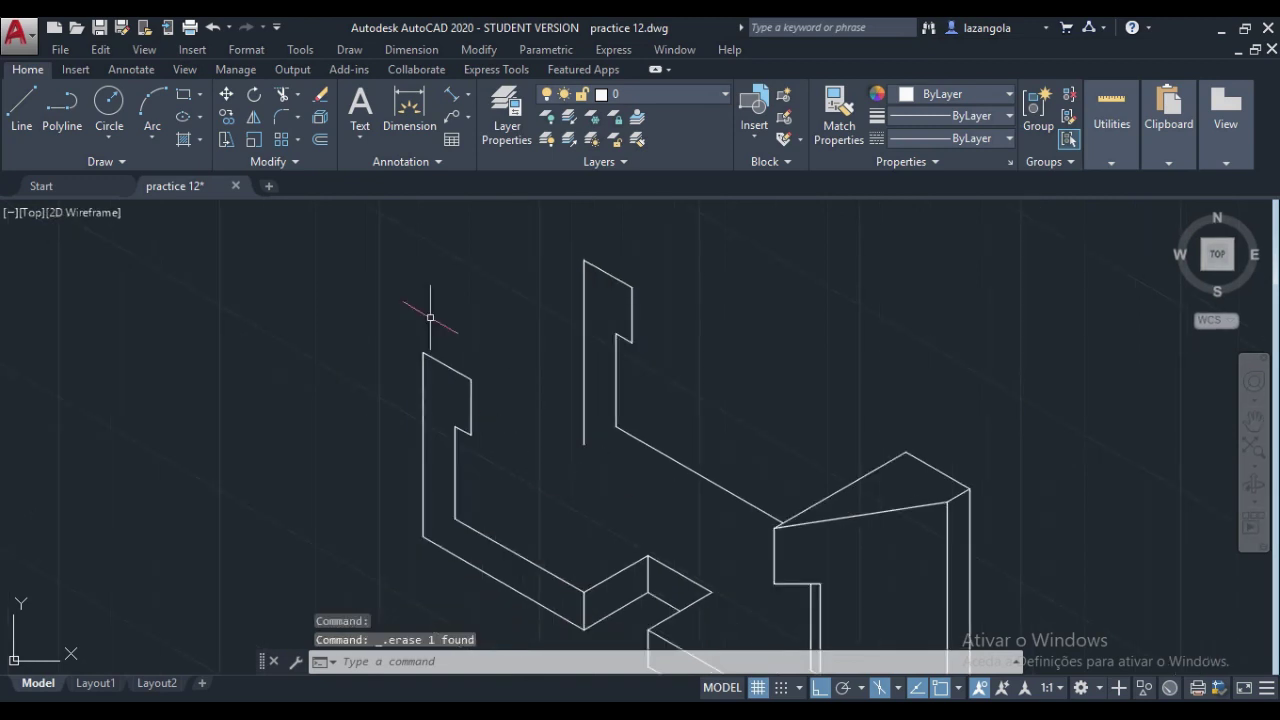
pyautogui.click(22, 106)
pyautogui.scroll(2, 453, 525)
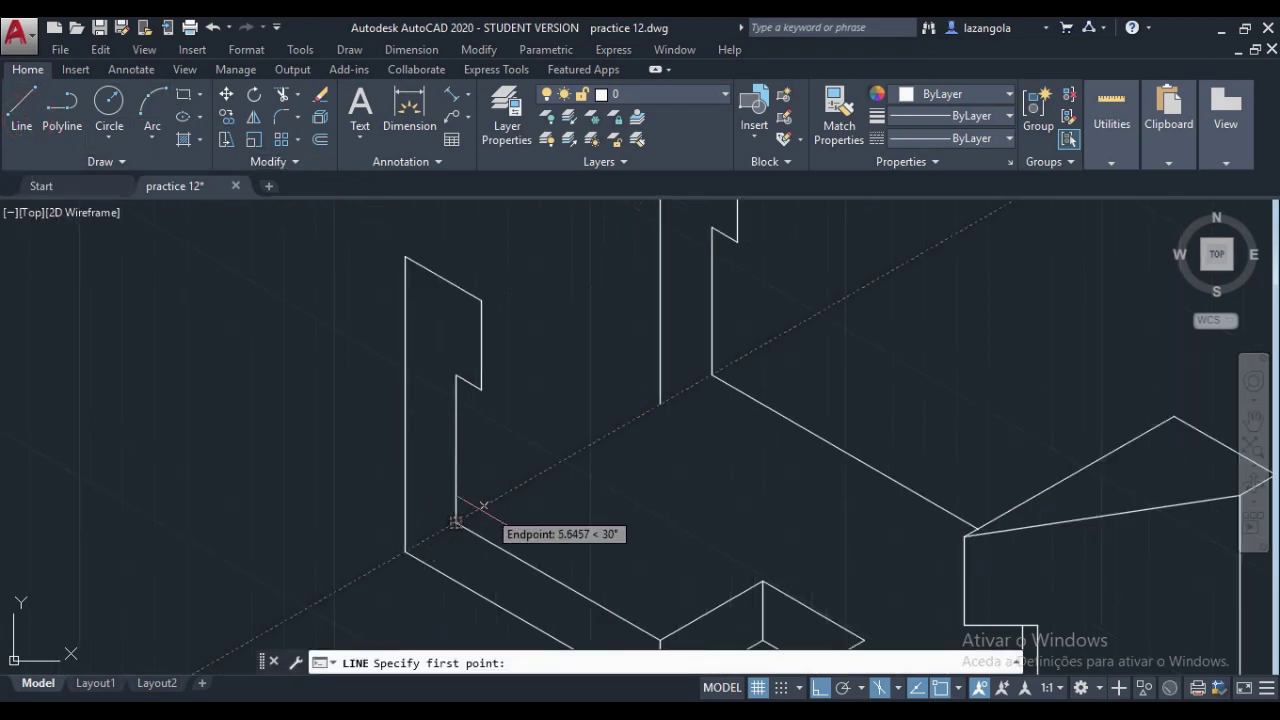
pyautogui.click(455, 522)
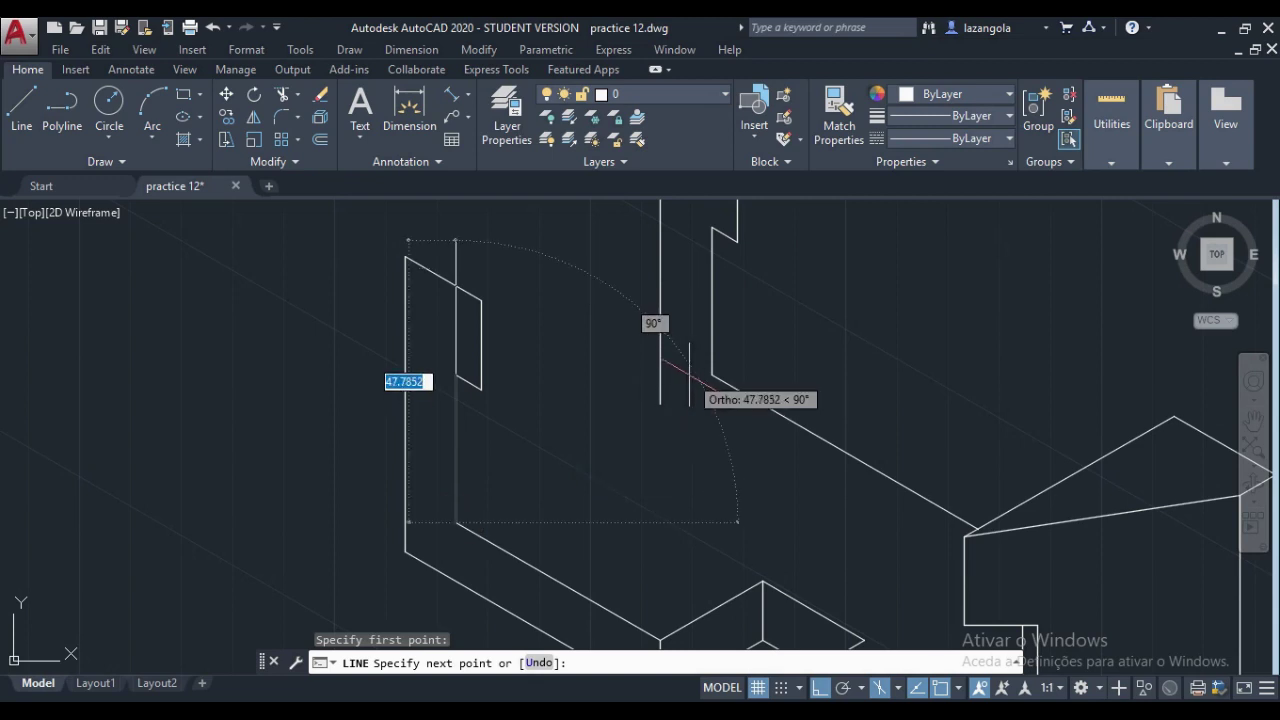
pyautogui.press('F5')
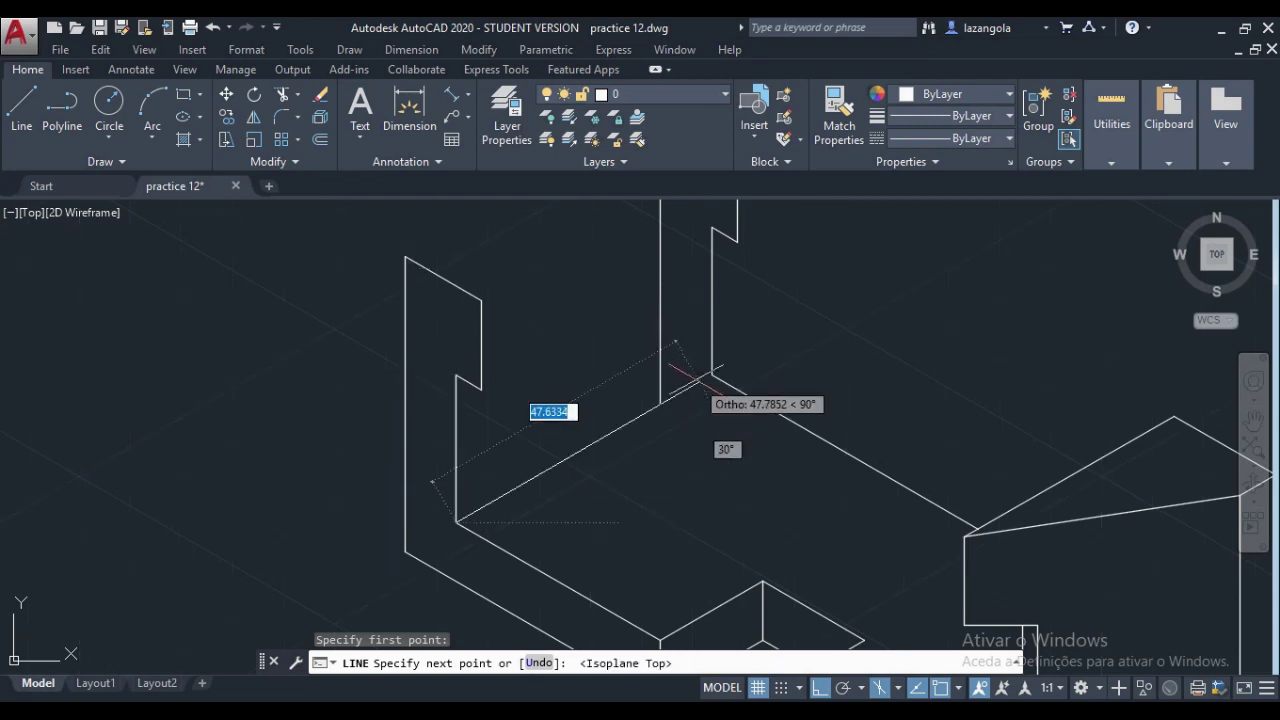
pyautogui.click(710, 376)
pyautogui.press('Return')
# Step: Draw the lip's lower and upper front edges as lines joining the matching corners of the two wall profiles
pyautogui.press('Return')
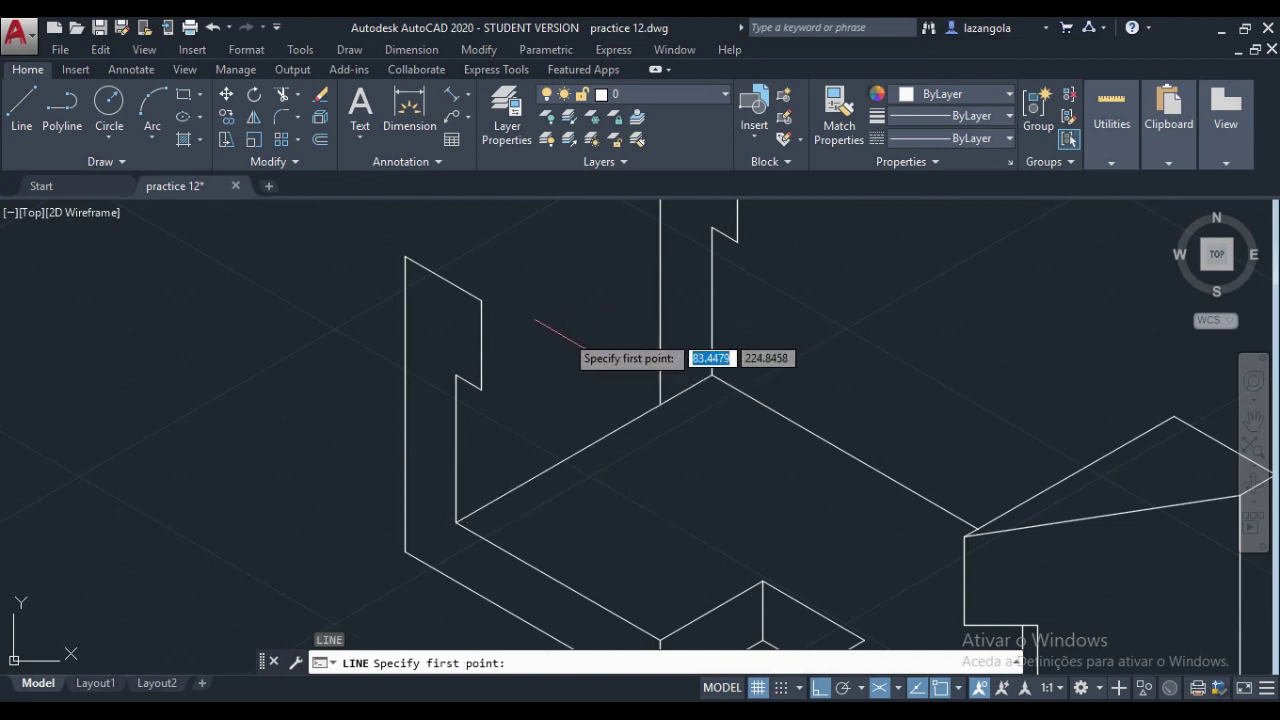
pyautogui.click(481, 388)
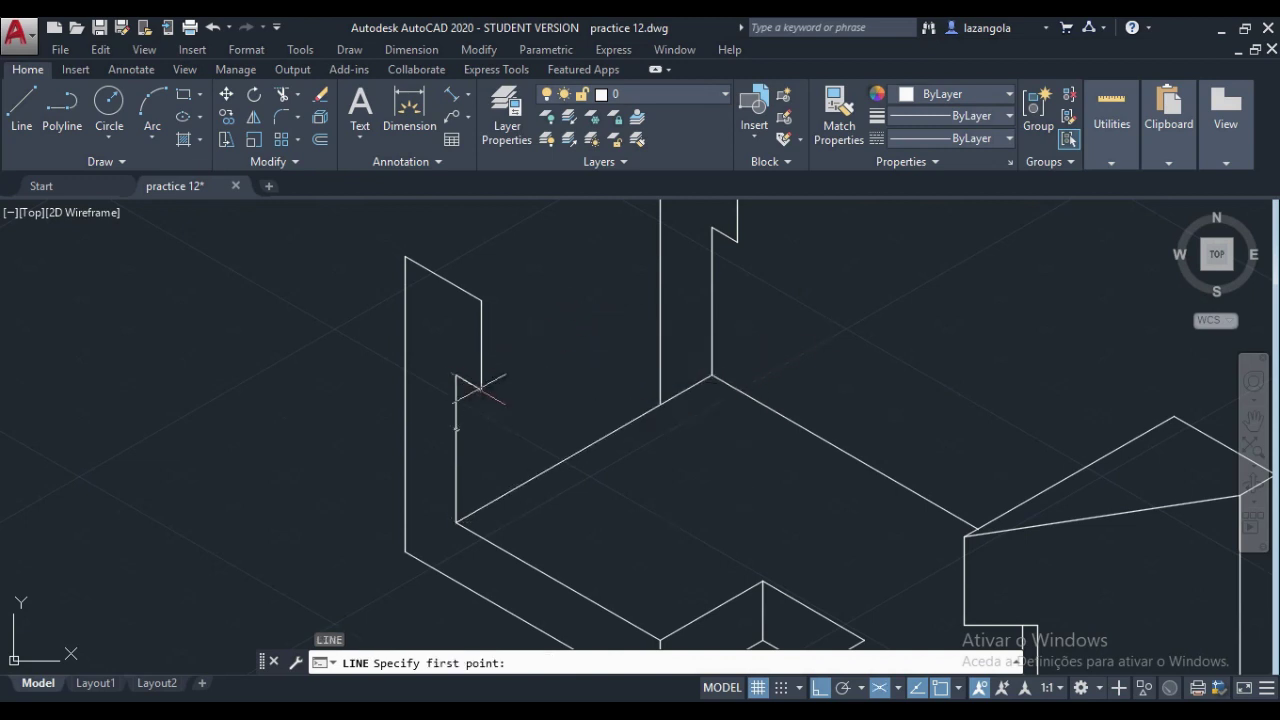
pyautogui.click(736, 242)
pyautogui.press('Return')
pyautogui.press('Return')
pyautogui.moveTo(482, 302); pyautogui.dragTo(440, 430, button='middle')
pyautogui.click(440, 428)
pyautogui.click(695, 283)
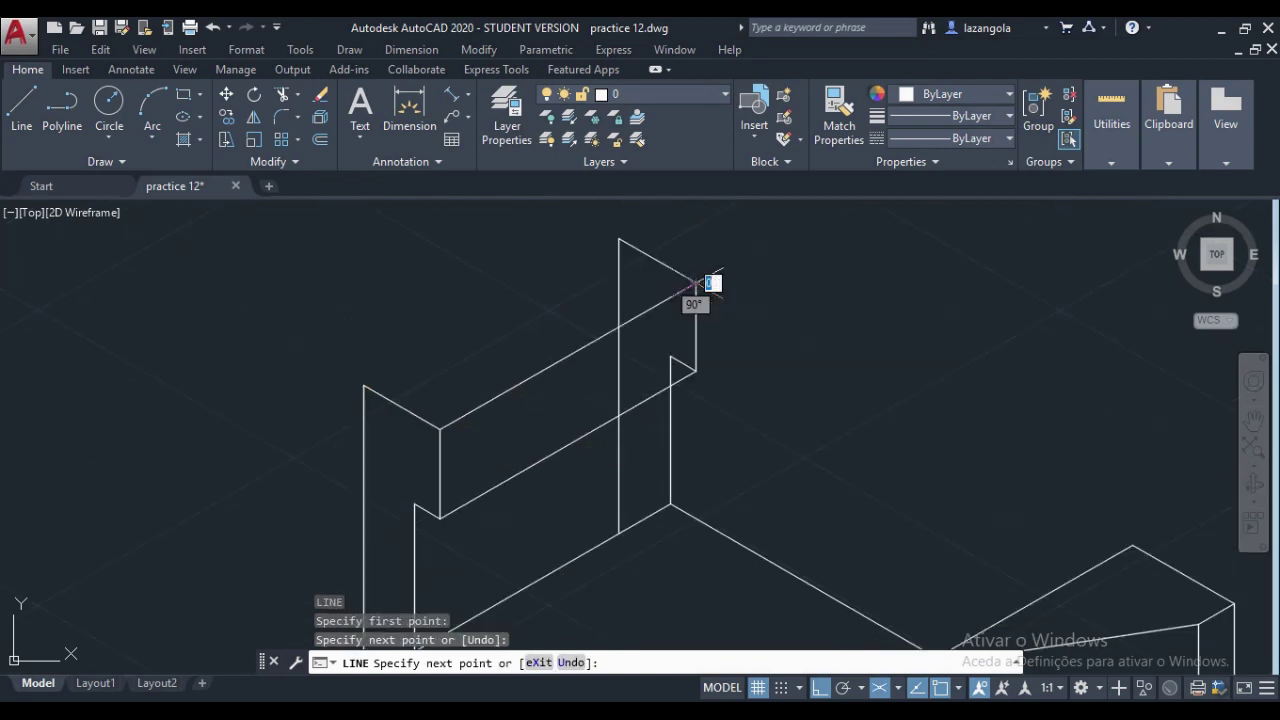
pyautogui.press('Return')
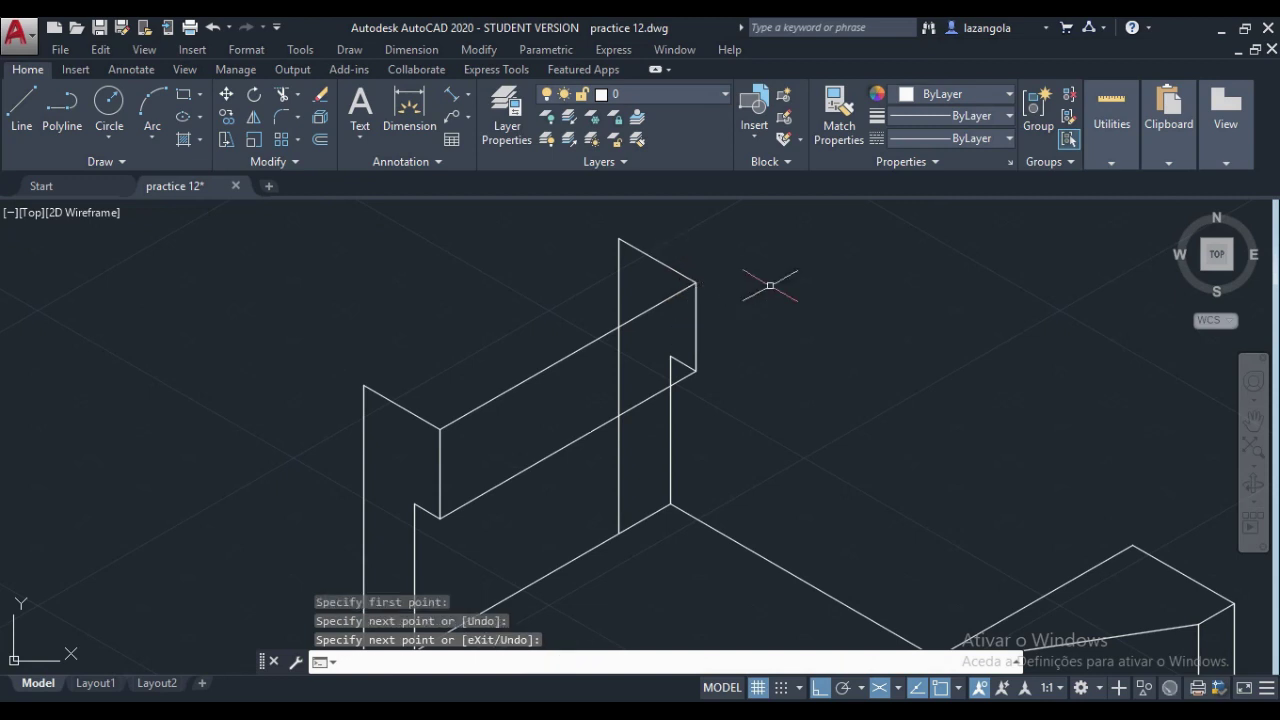
# Step: Draw the wall's top rear edge as a 50 mm line at 30° joining the profiles' upper outer corners
pyautogui.press('Return')
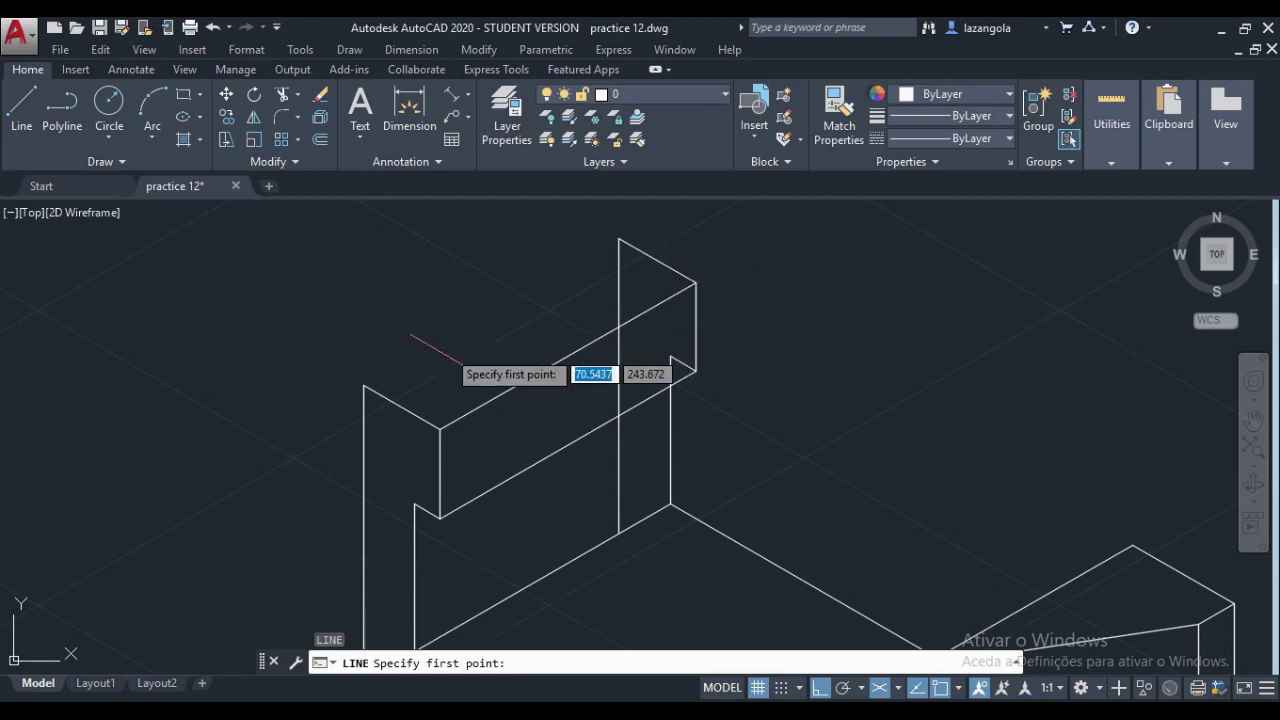
pyautogui.click(364, 385)
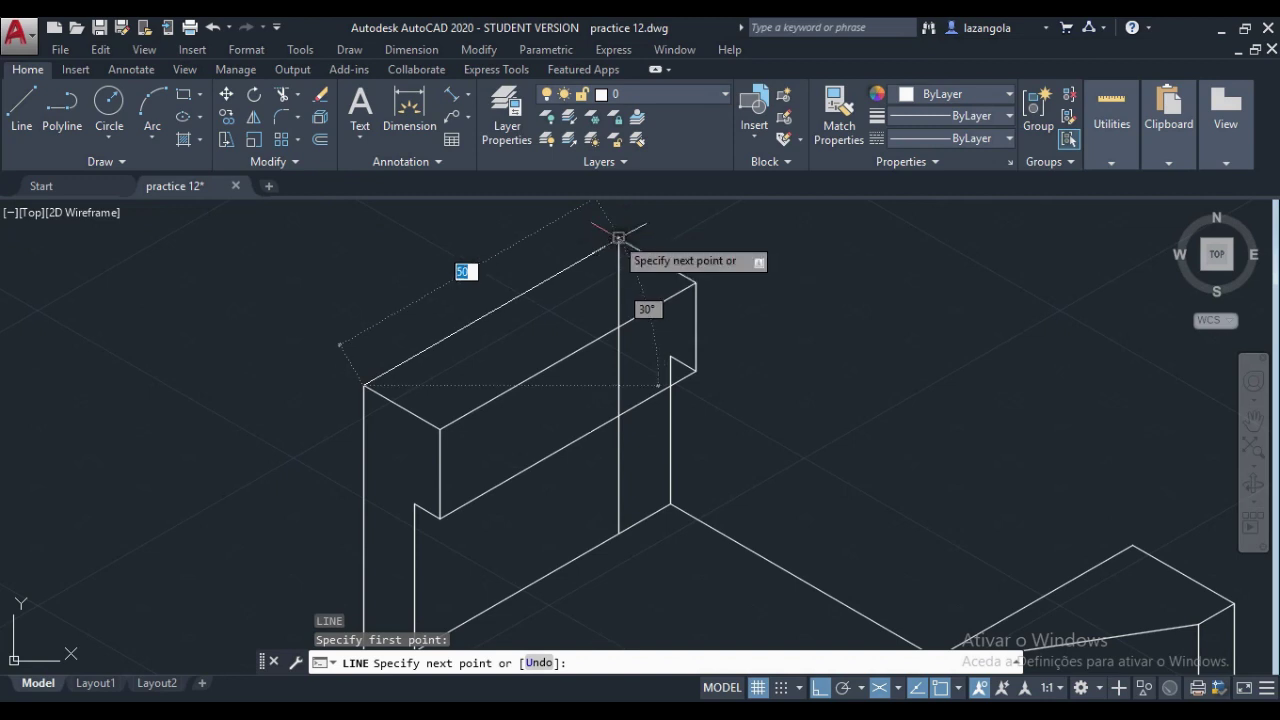
pyautogui.click(619, 239)
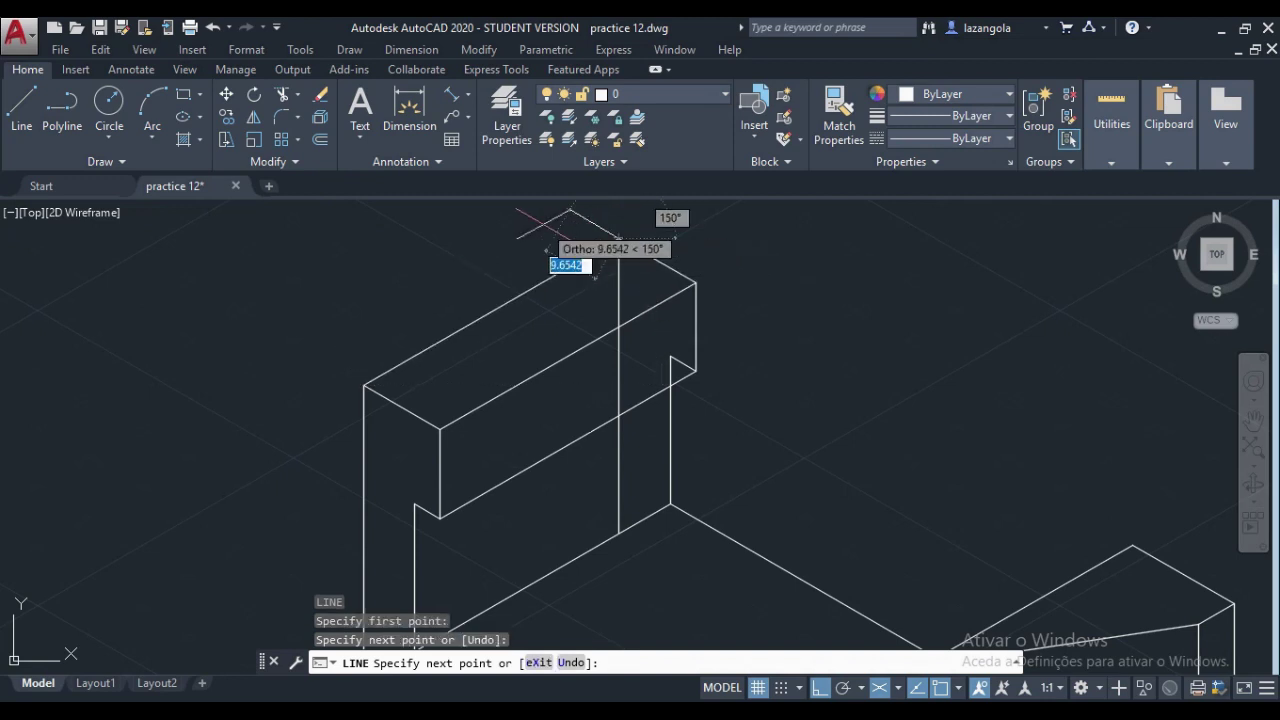
pyautogui.press('Return')
# Step: Erase the hidden outer vertical line of the far wall profile
pyautogui.scroll(-2, 837, 400)
pyautogui.scroll(-1, 837, 400)
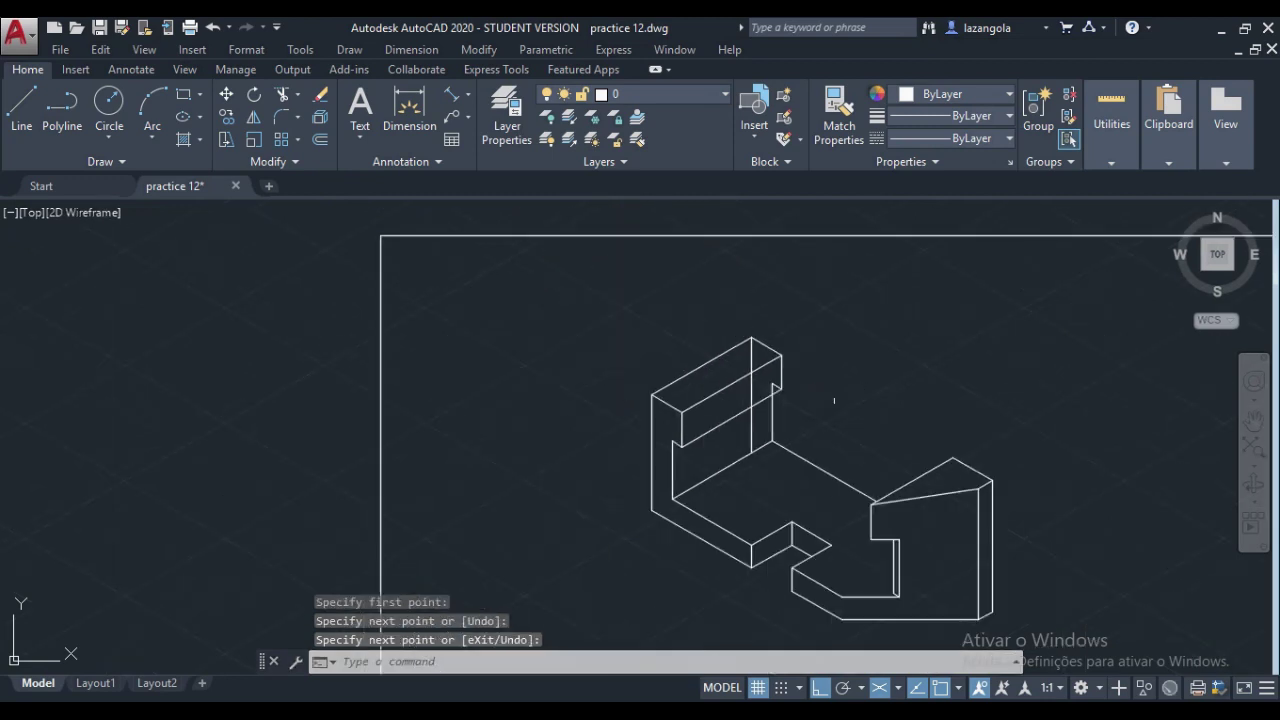
pyautogui.scroll(2, 837, 400)
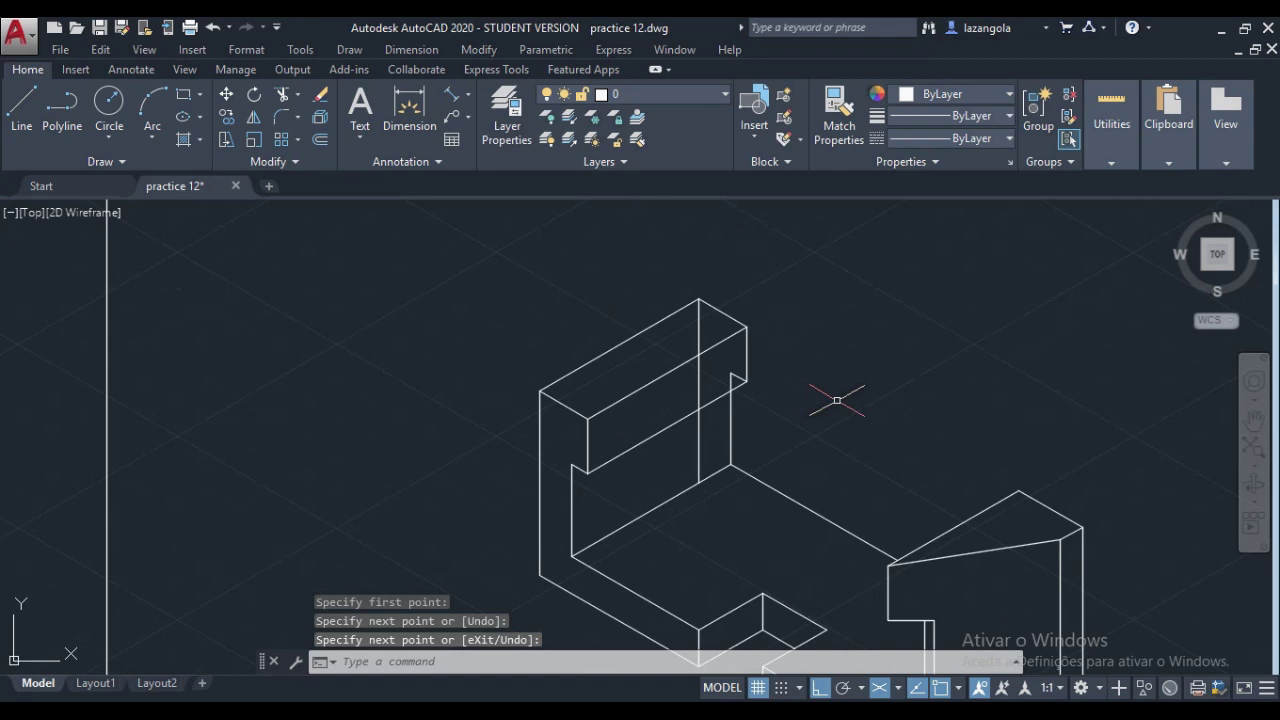
pyautogui.click(698, 323)
pyautogui.press('Delete')
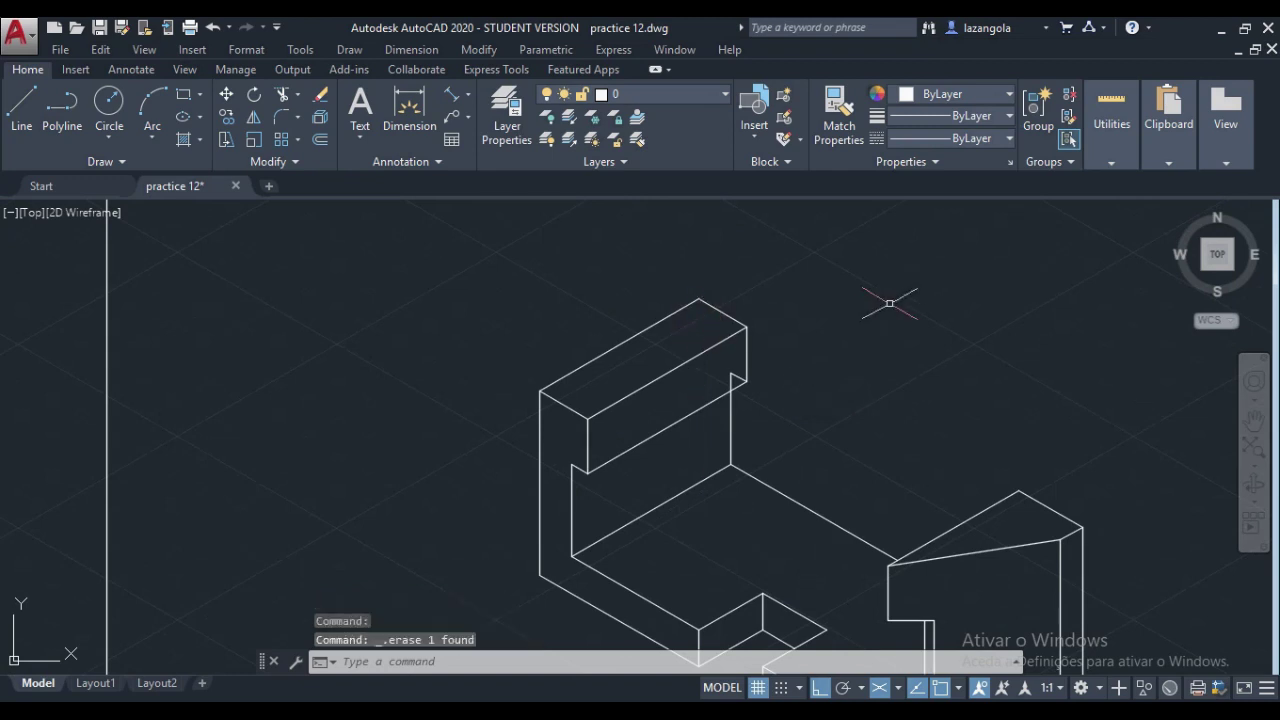
pyautogui.scroll(2, 889, 308)
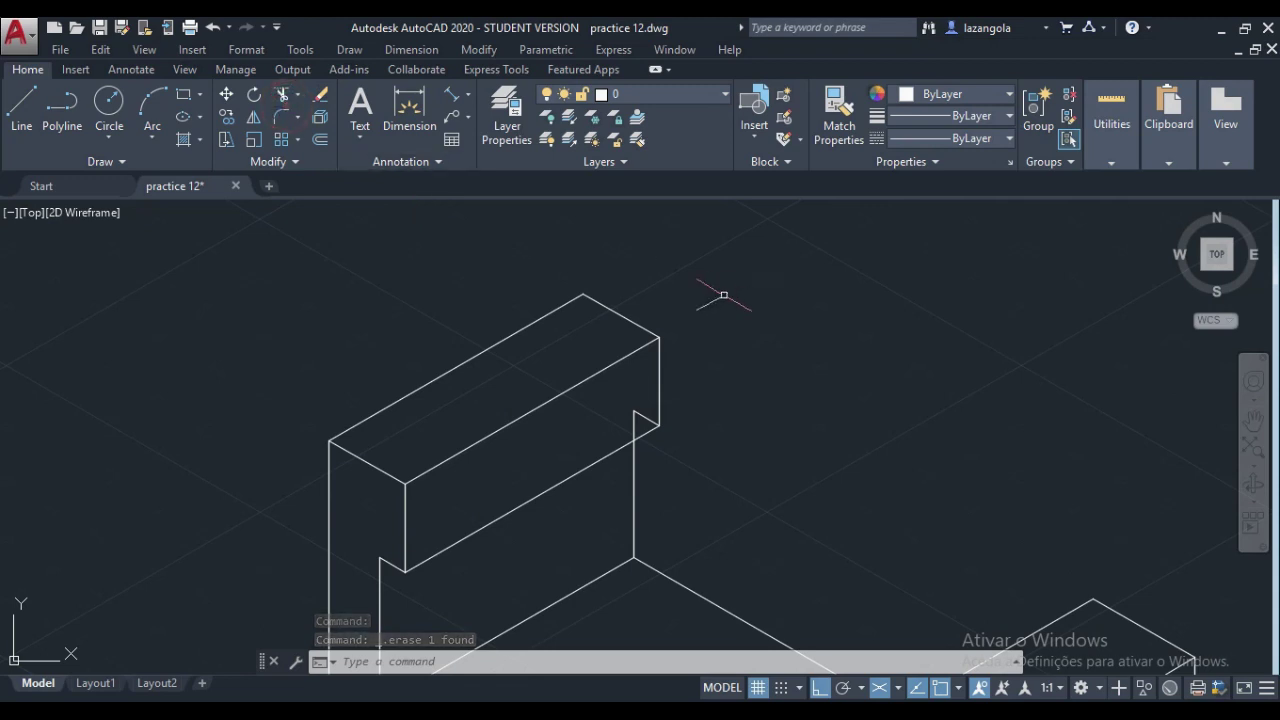
# Step: Trim the far profile's inner vertical line above the lip's lower front edge and erase the leftover short slanted line behind the lip
pyautogui.click(280, 92)
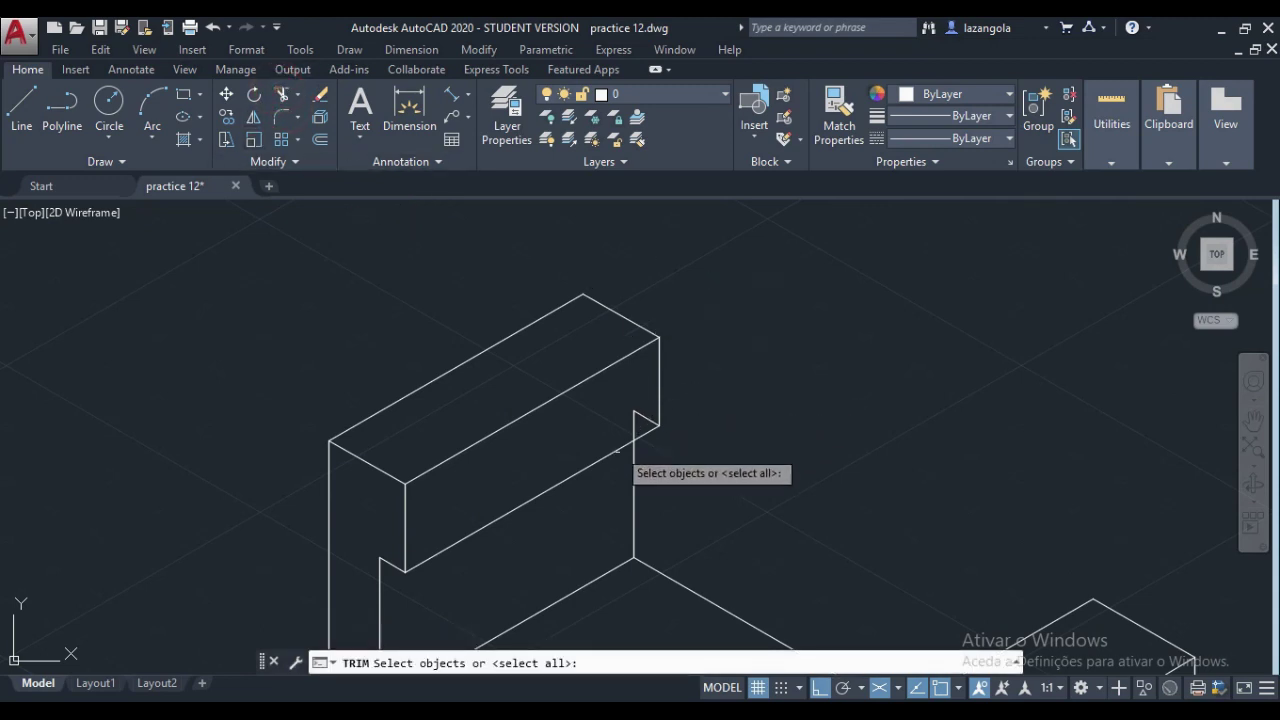
pyautogui.click(586, 472)
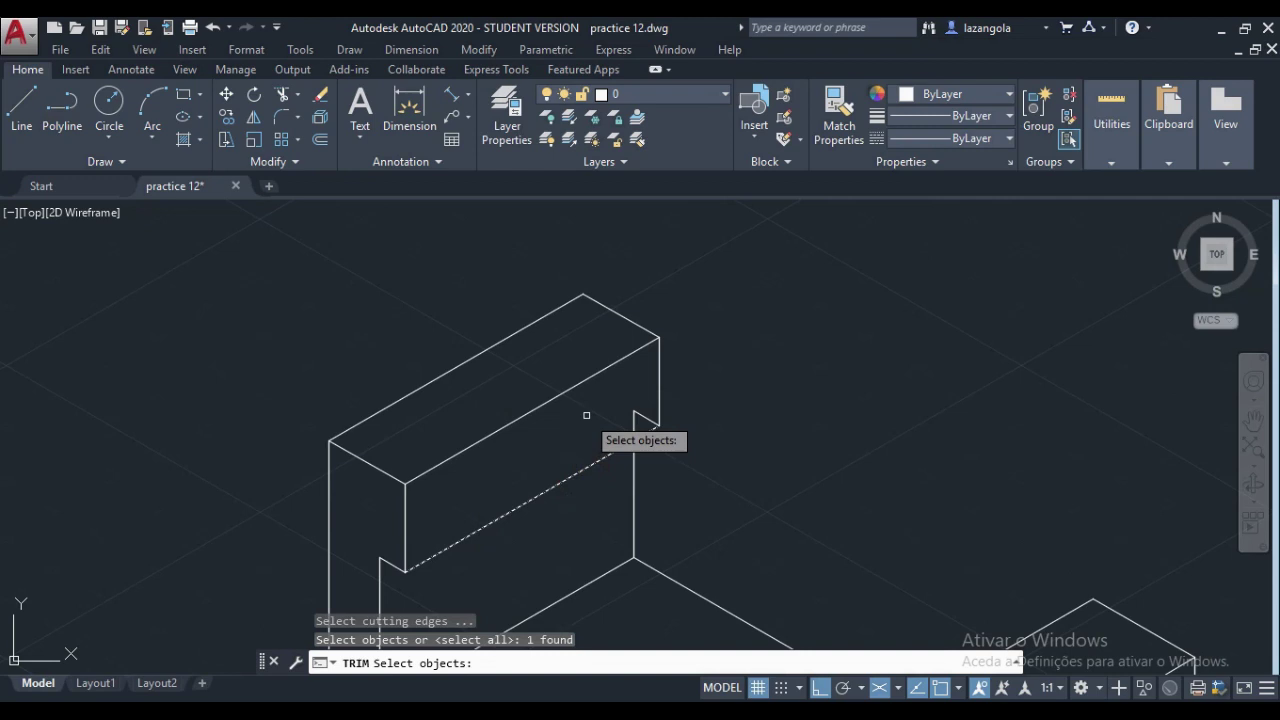
pyautogui.press('Return')
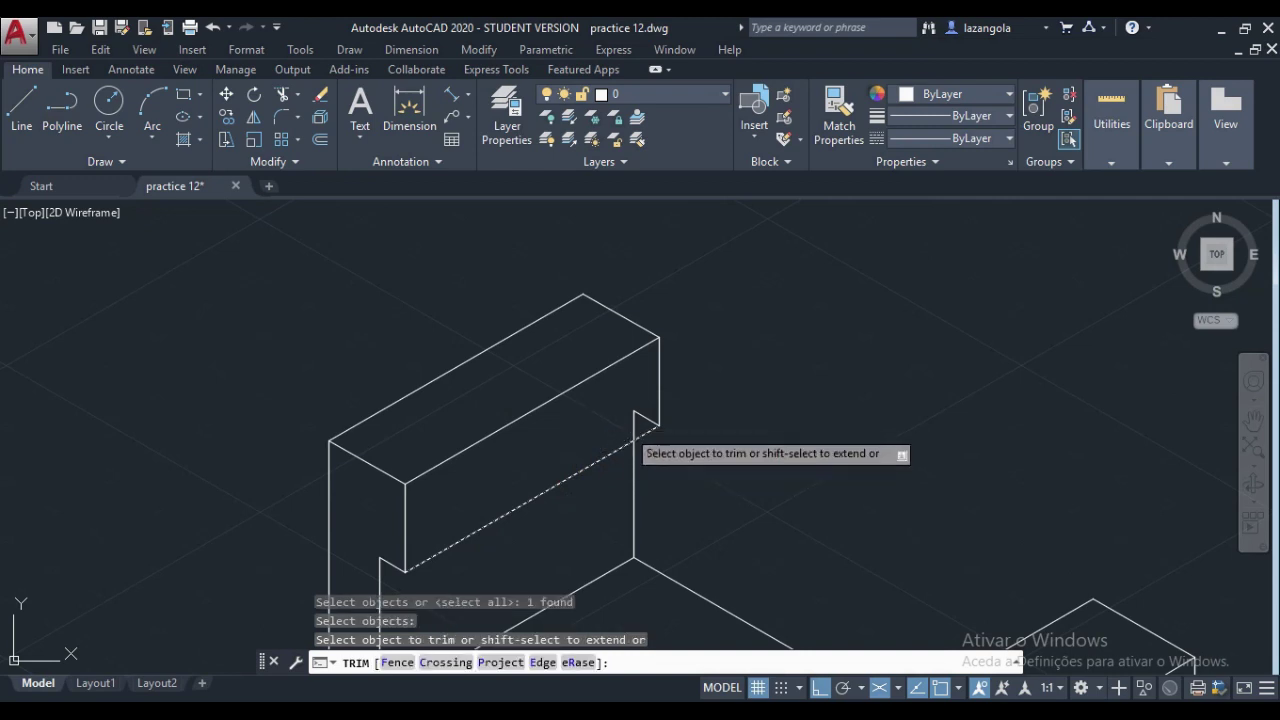
pyautogui.click(634, 423)
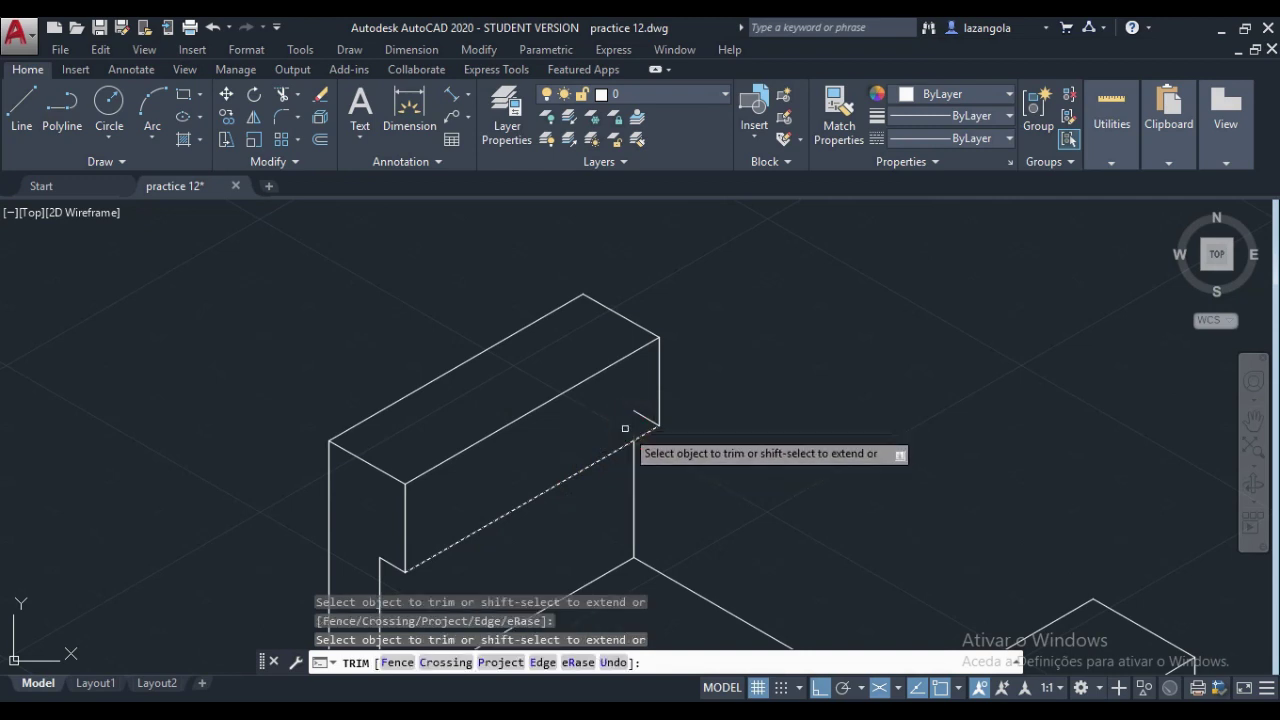
pyautogui.press('Return')
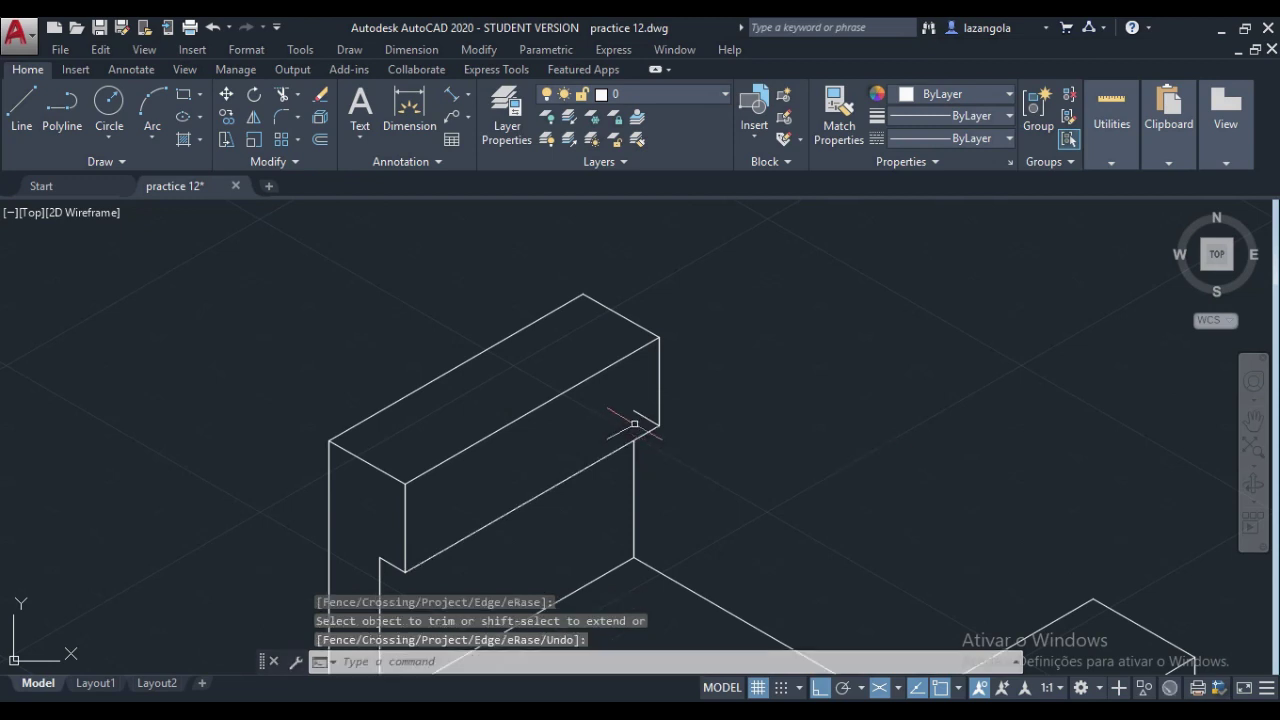
pyautogui.click(640, 415)
pyautogui.press('Delete')
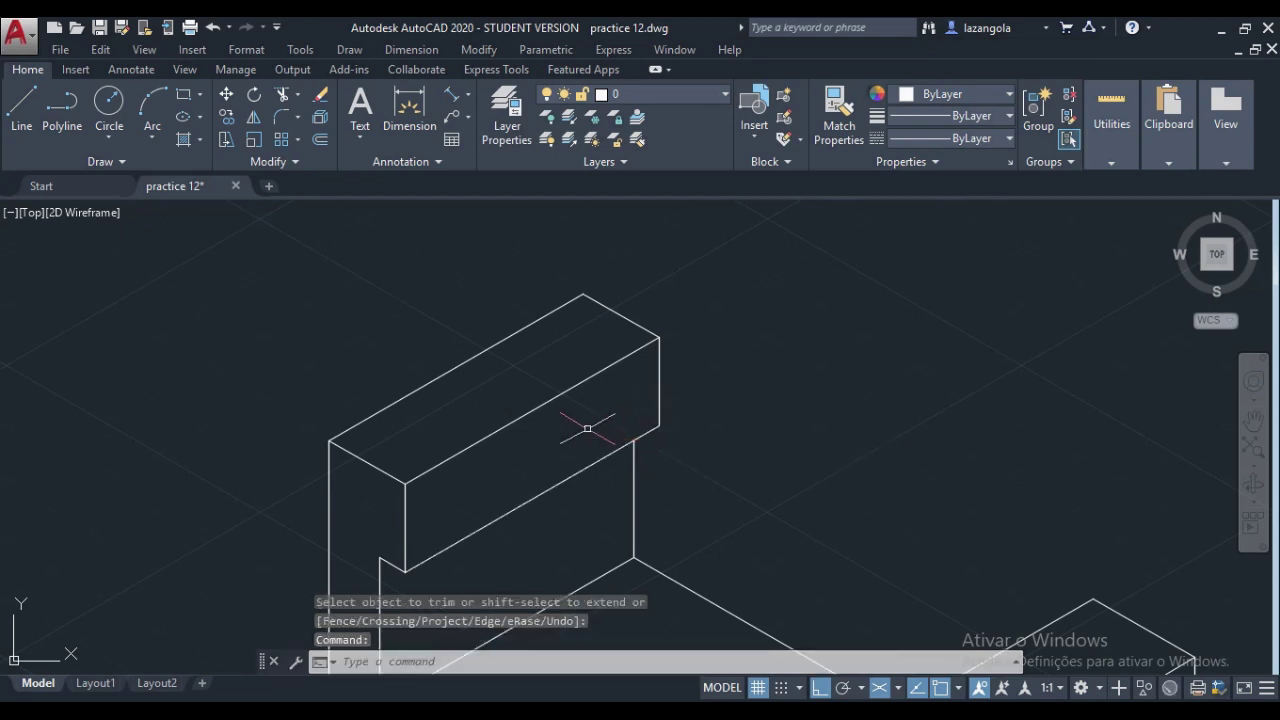
pyautogui.scroll(-4, 569, 416)
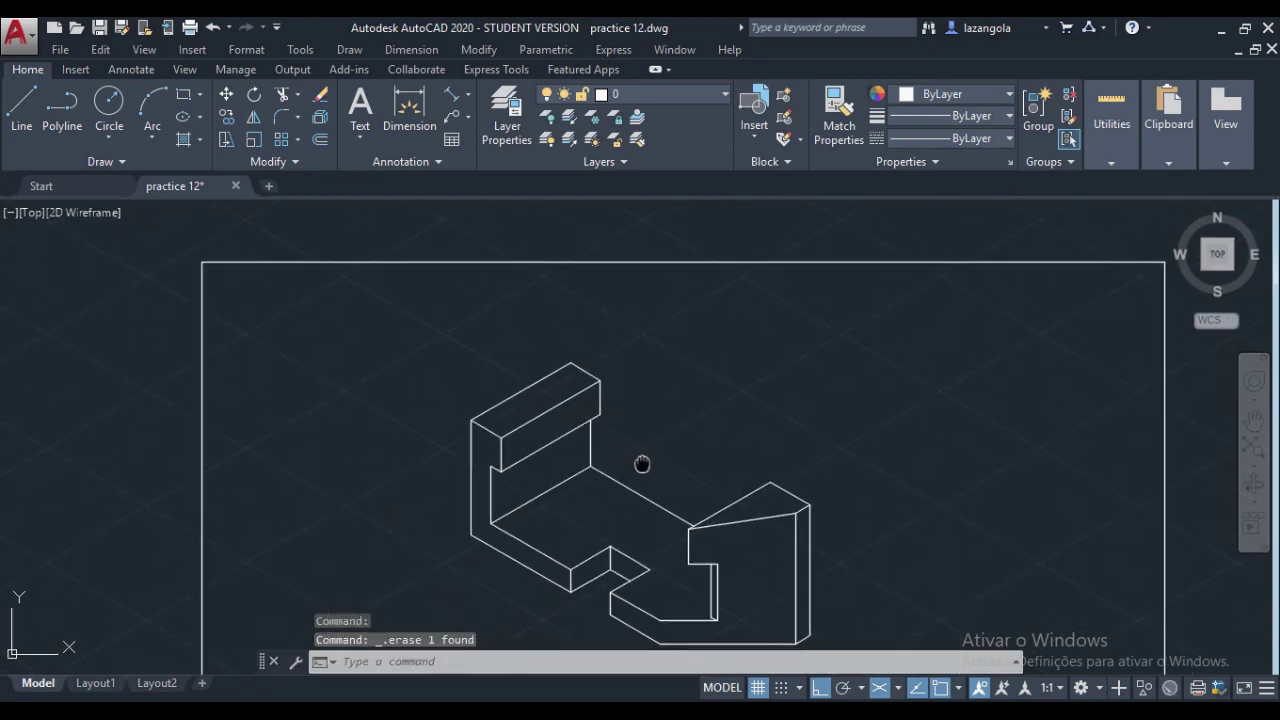
pyautogui.moveTo(643, 463)
pyautogui.mouseDown(button='middle')
pyautogui.moveTo(649, 251)
pyautogui.moveTo(623, 335)
pyautogui.mouseUp(button='middle')
pyautogui.scroll(2, 630, 340)
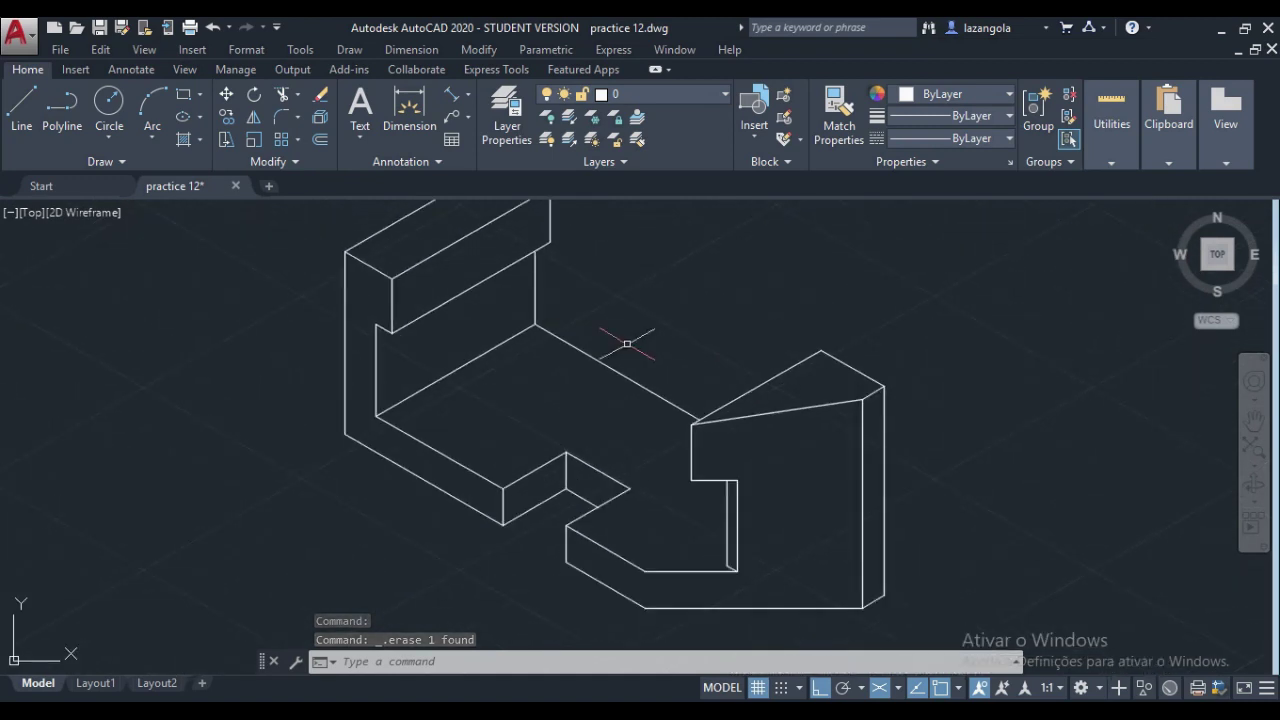
pyautogui.scroll(-2, 633, 341)
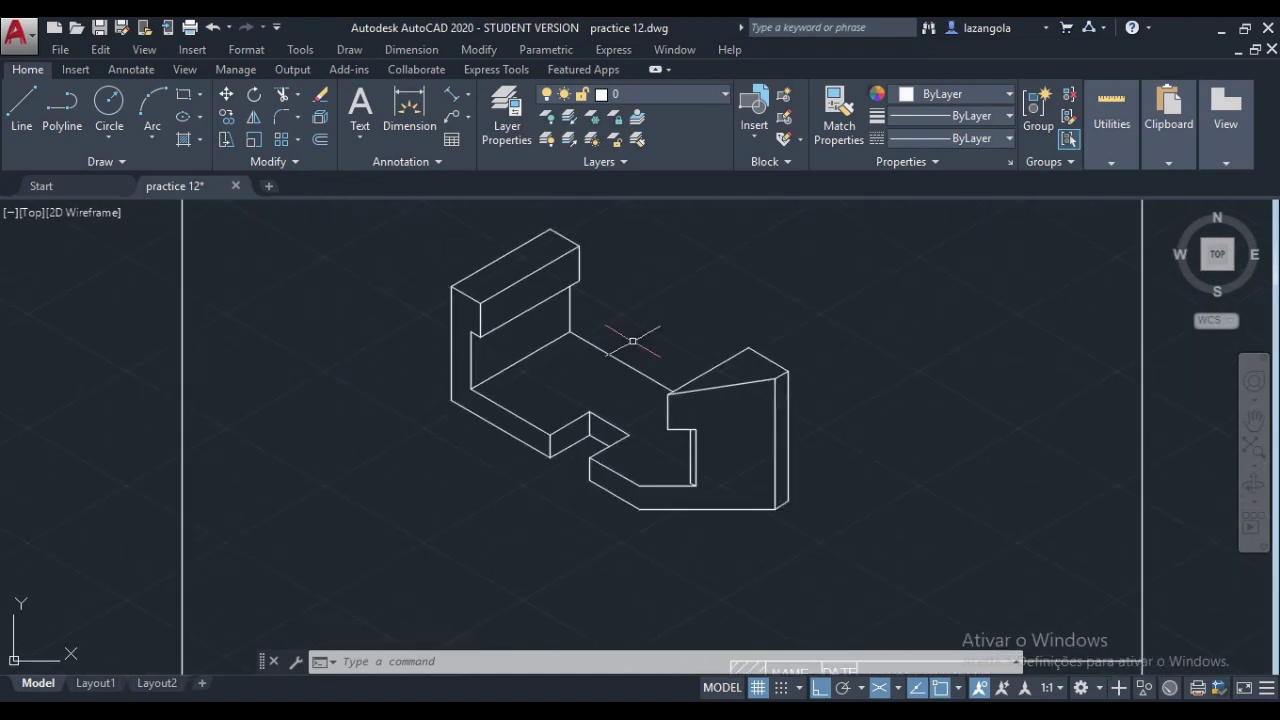